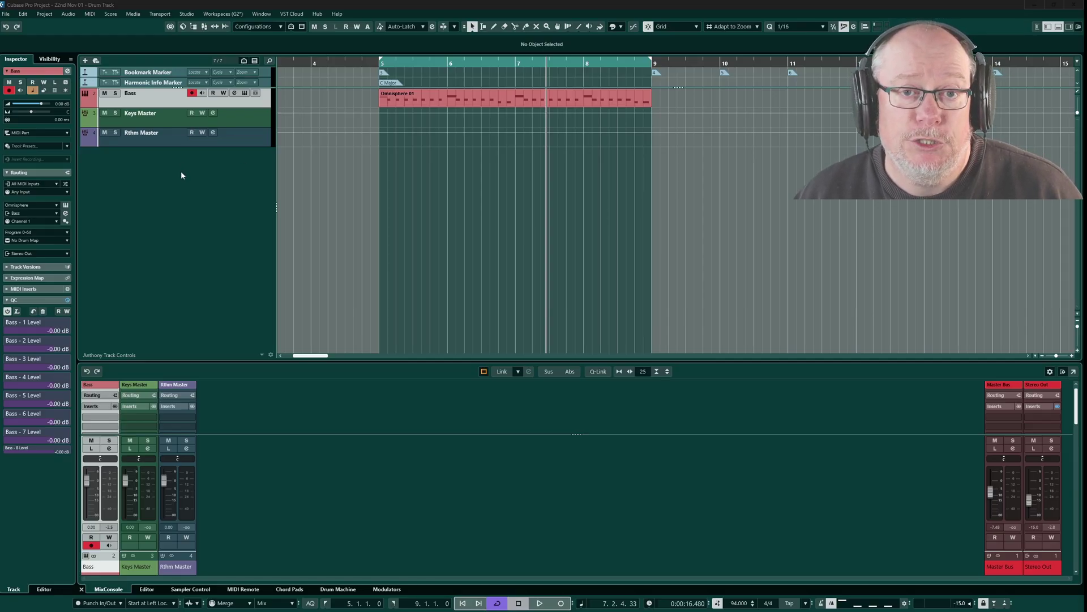
Step: Add a drum track that creates pattern events, takes all MIDI inputs and outputs to Stereo Out
{"action": "left_click", "coordinate": [85, 60]}
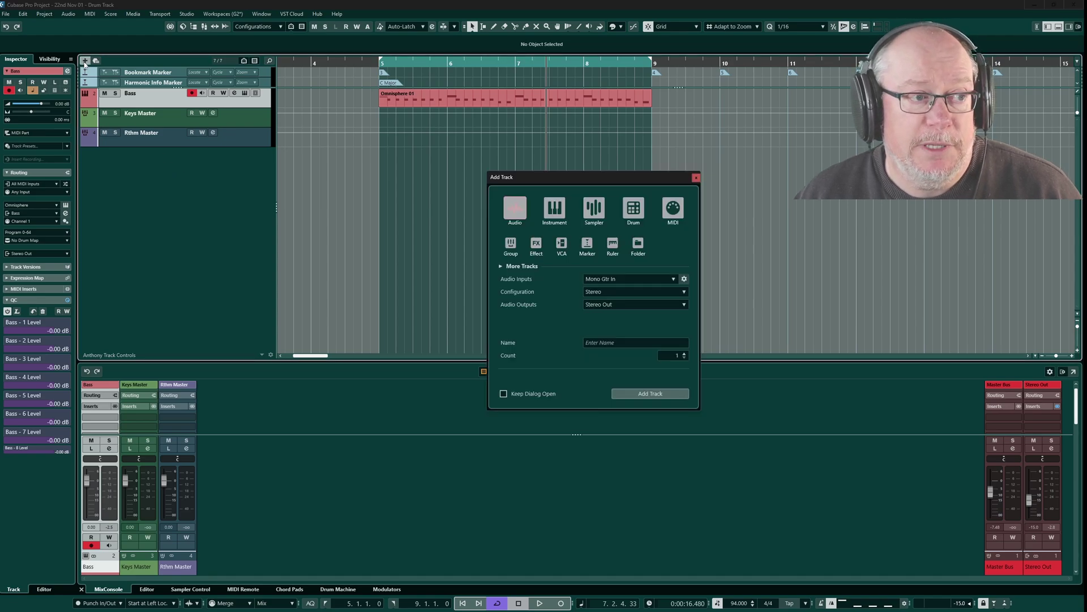
{"action": "key", "text": "Escape"}
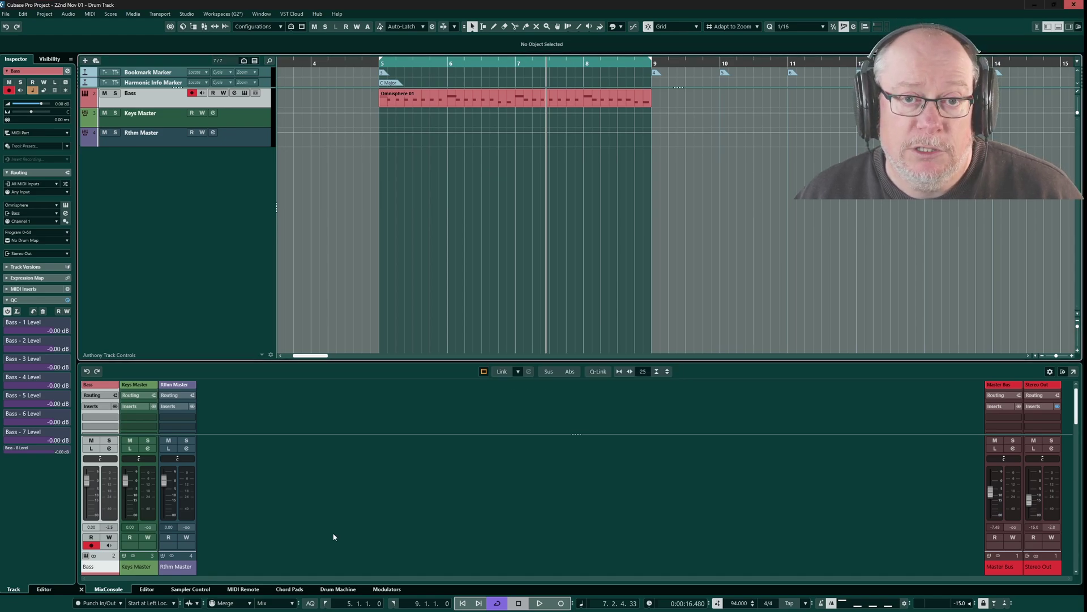
{"action": "left_click", "coordinate": [337, 590]}
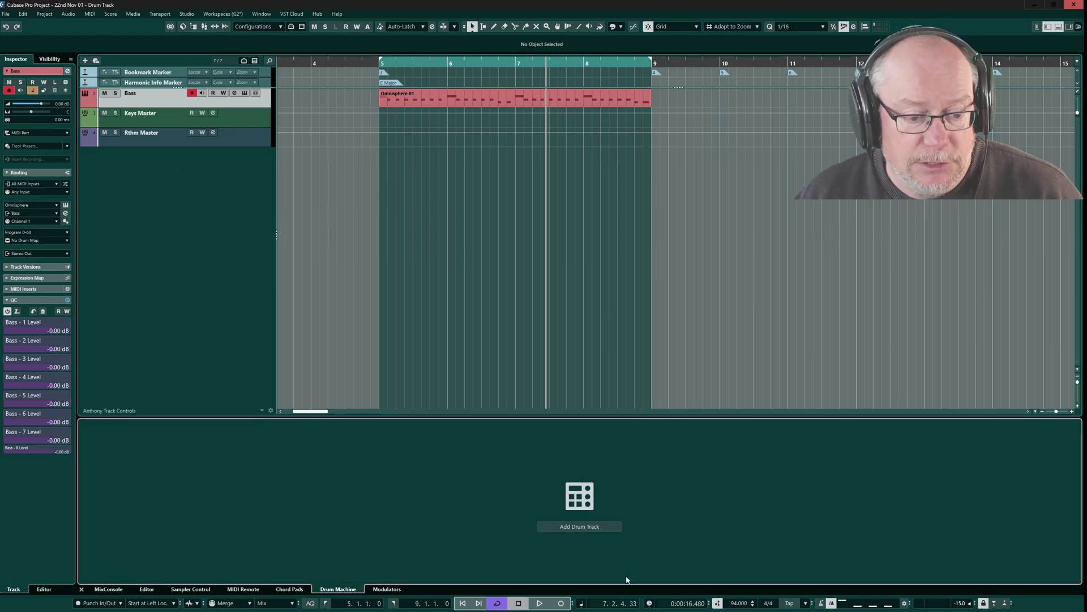
{"action": "left_click", "coordinate": [572, 526]}
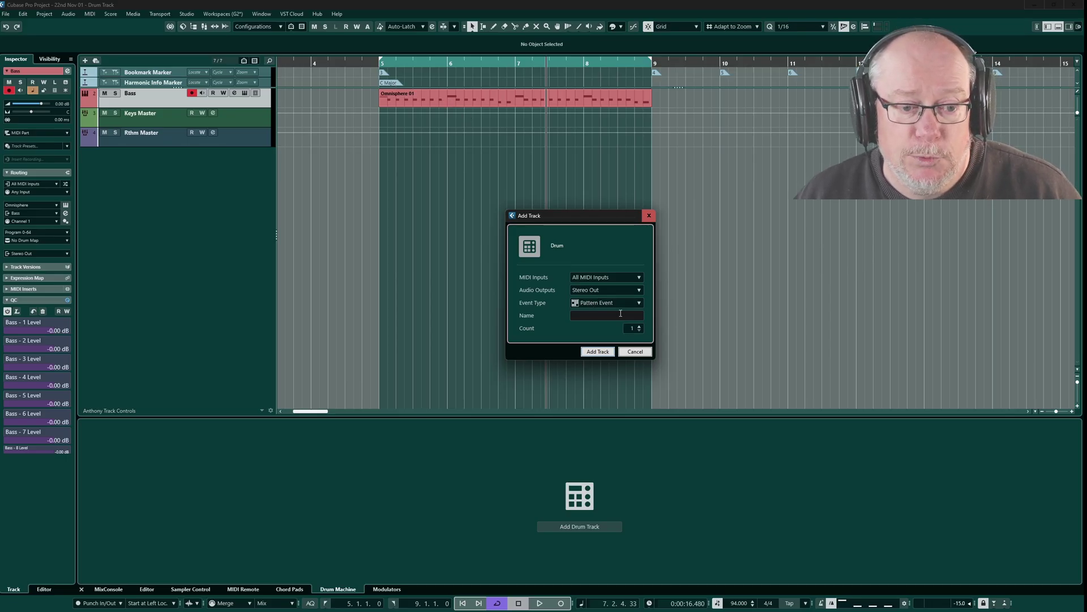
{"action": "left_click", "coordinate": [597, 355]}
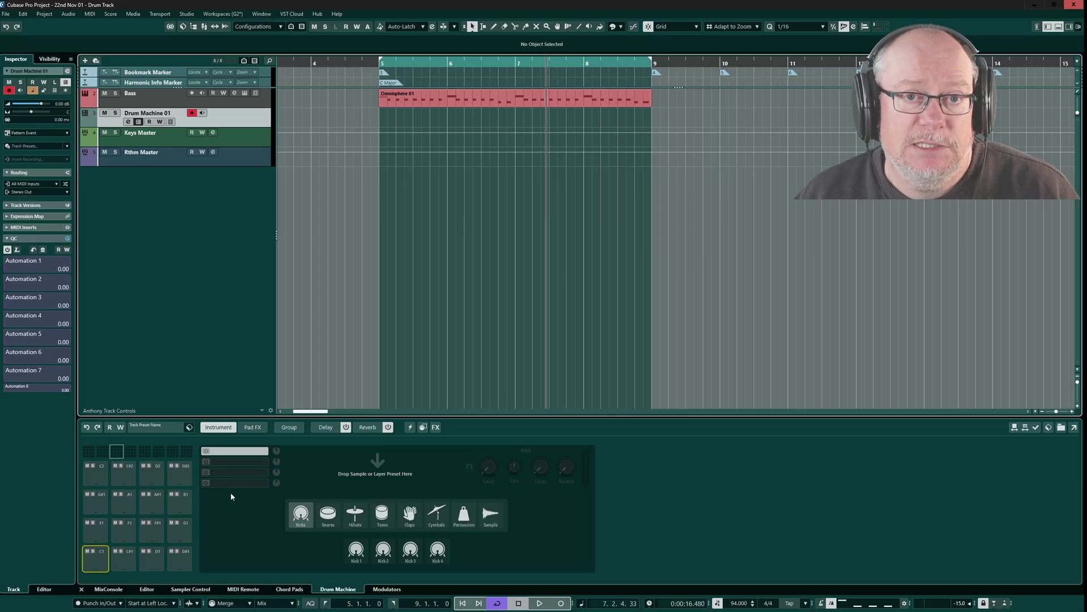
Step: Load the Downtempo Movement track preset from the Ambient/ChillOut drum presets into the drum machine
{"action": "left_click", "coordinate": [146, 426]}
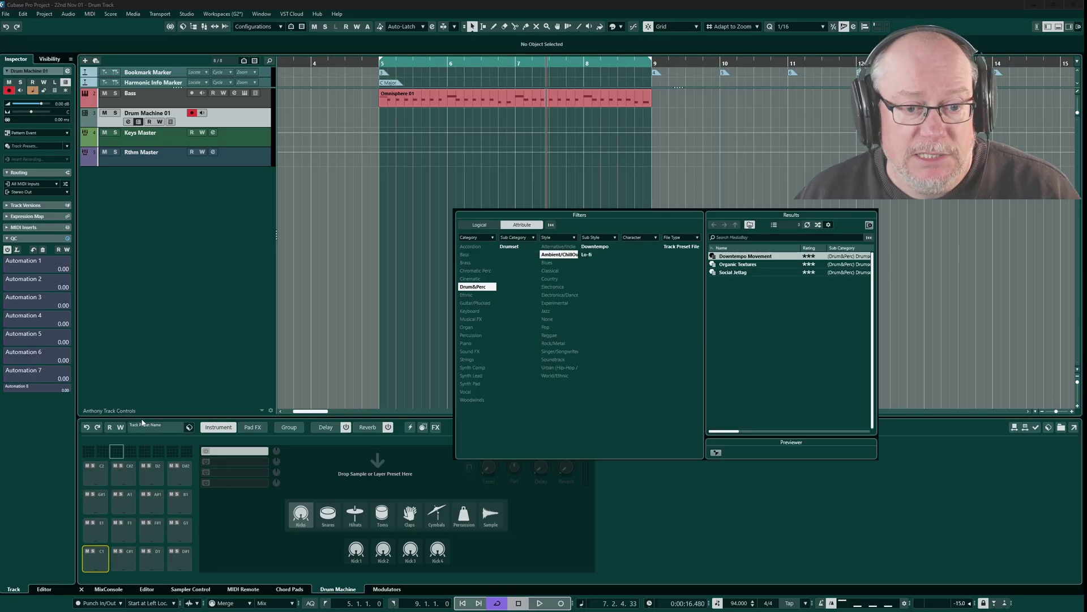
{"action": "left_click_drag", "start_coordinate": [702, 214], "coordinate": [556, 219]}
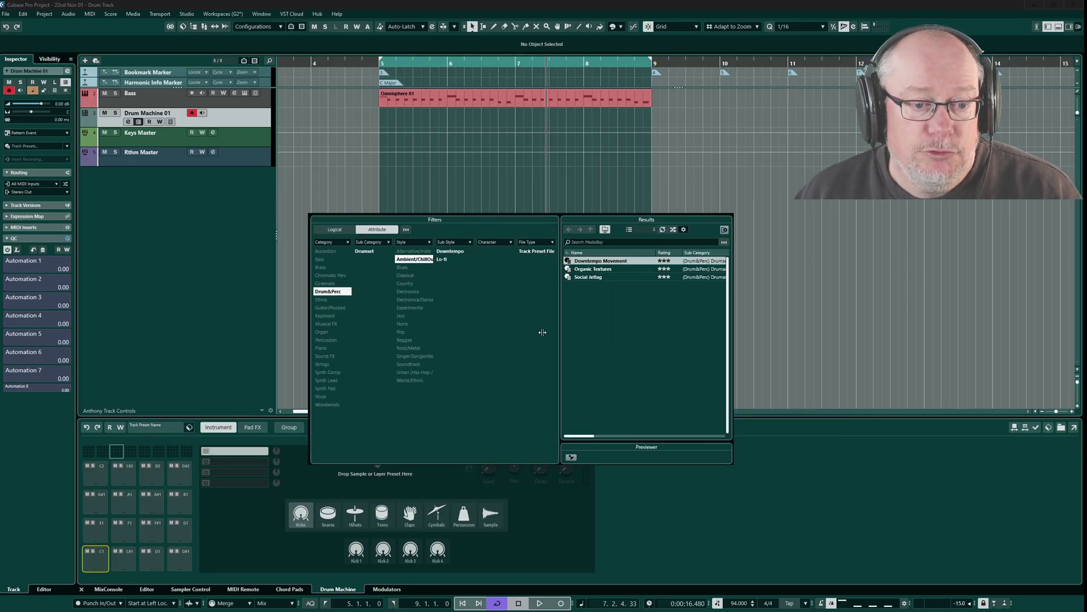
{"action": "double_click", "coordinate": [590, 262]}
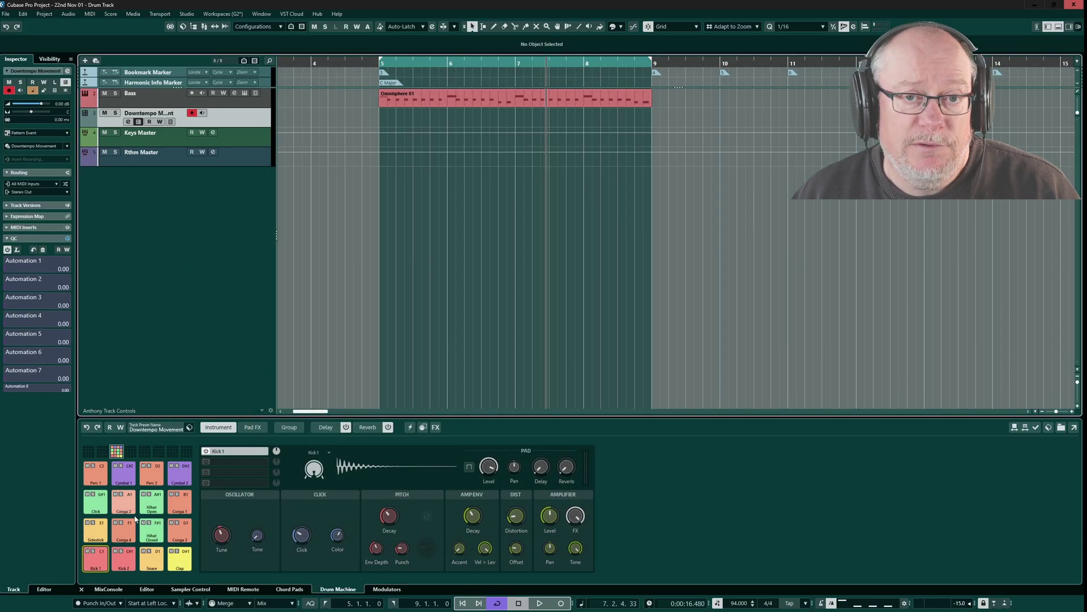
Step: Open the drum track's pattern editor and play the bass loop from bar 5
{"action": "left_click", "coordinate": [148, 591]}
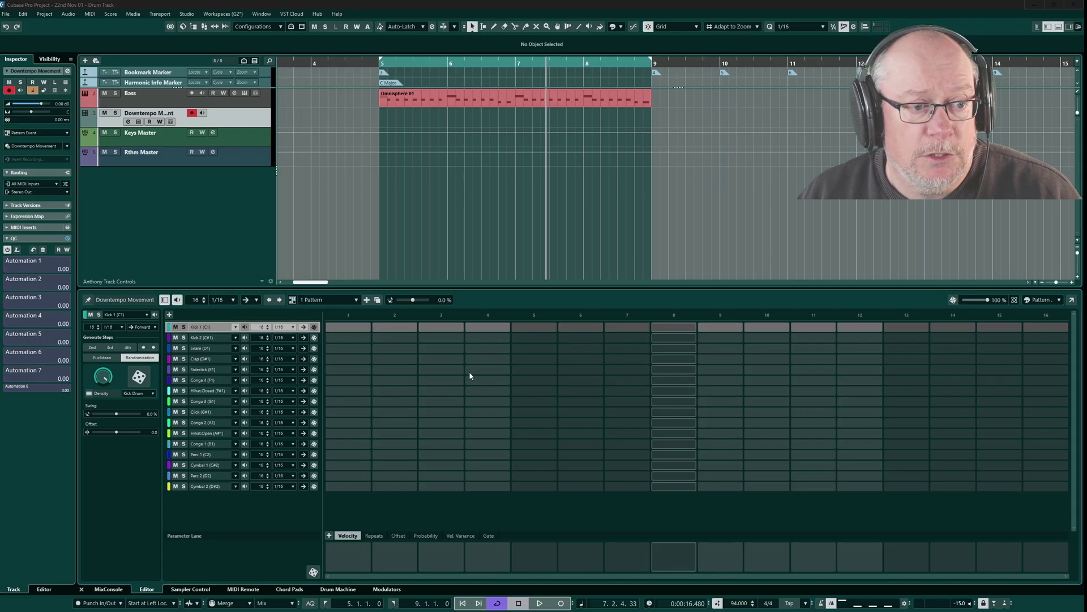
{"action": "key", "text": "KP_1"}
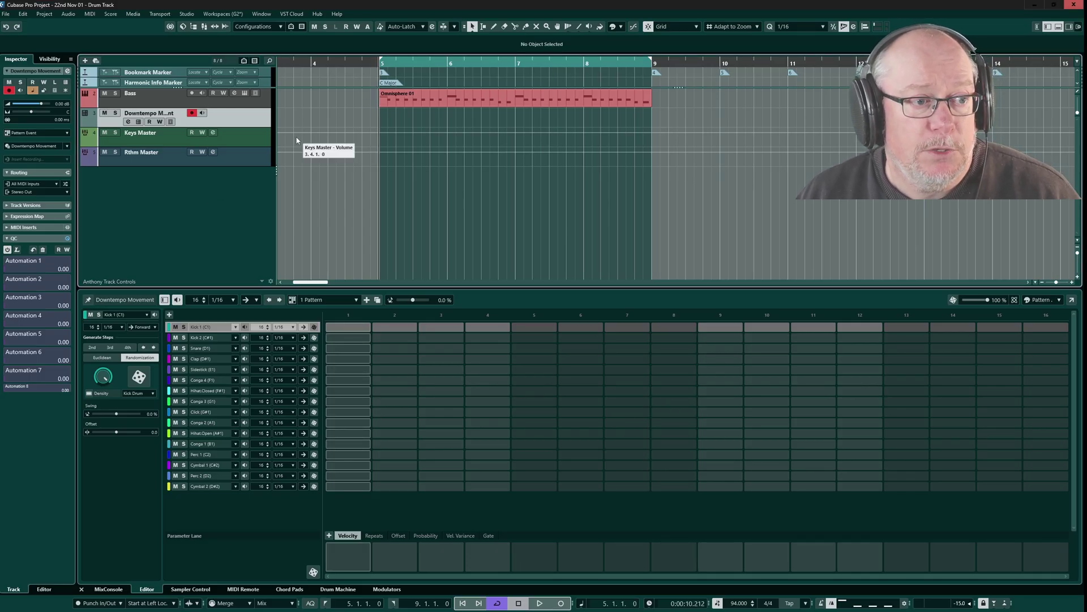
{"action": "key", "text": "space"}
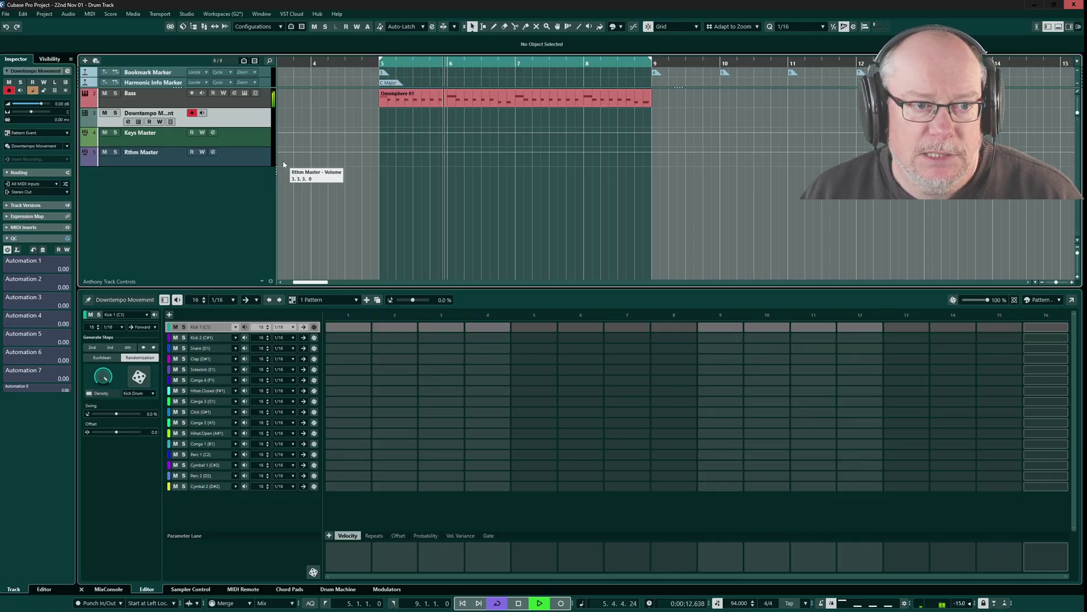
{"action": "key", "text": "space"}
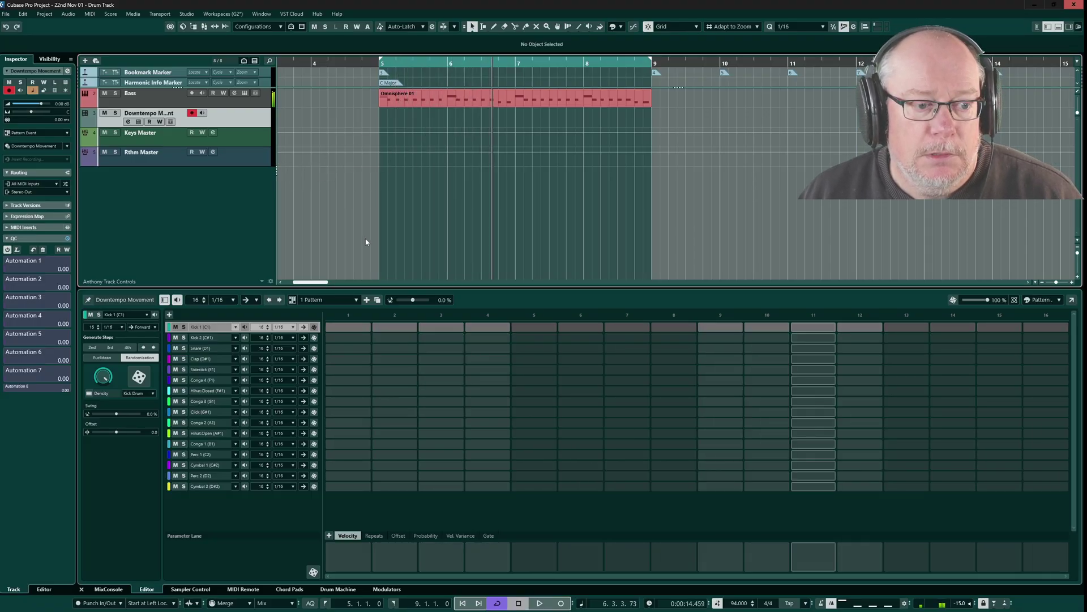
Step: Add Kick 1 hits on steps 1, 3 and 4 of the pattern and audition them with the bass
{"action": "left_click", "coordinate": [356, 328]}
{"action": "left_click", "coordinate": [447, 328]}
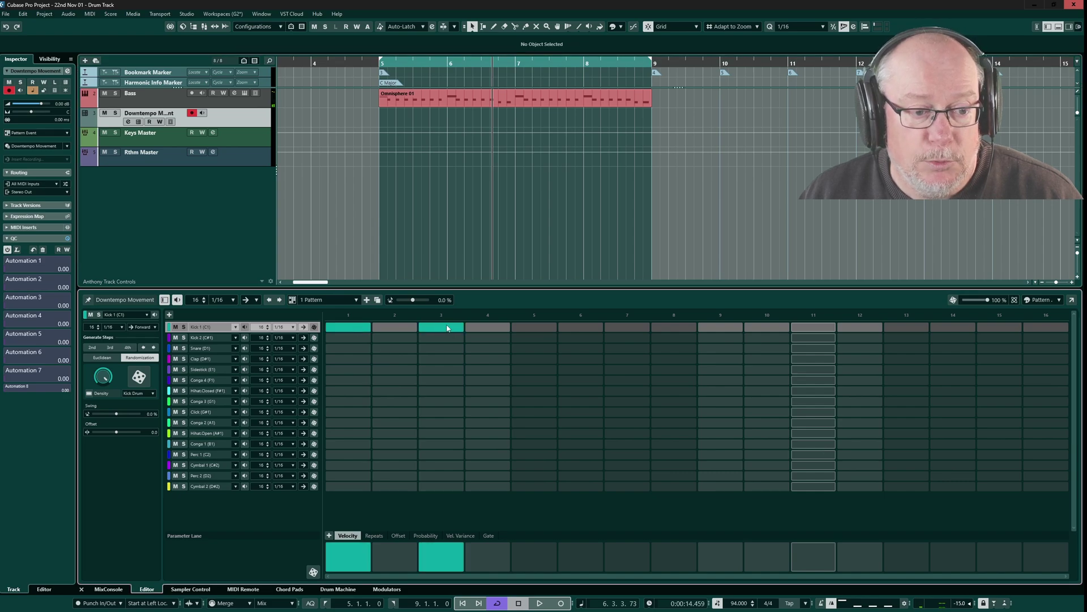
{"action": "left_click", "coordinate": [487, 328]}
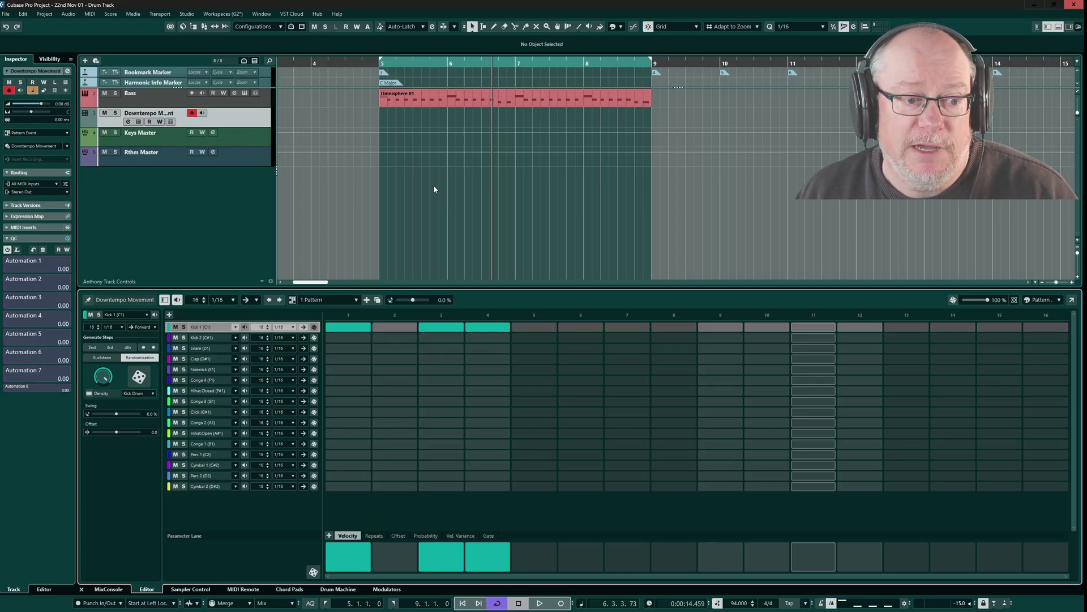
{"action": "key", "text": "space"}
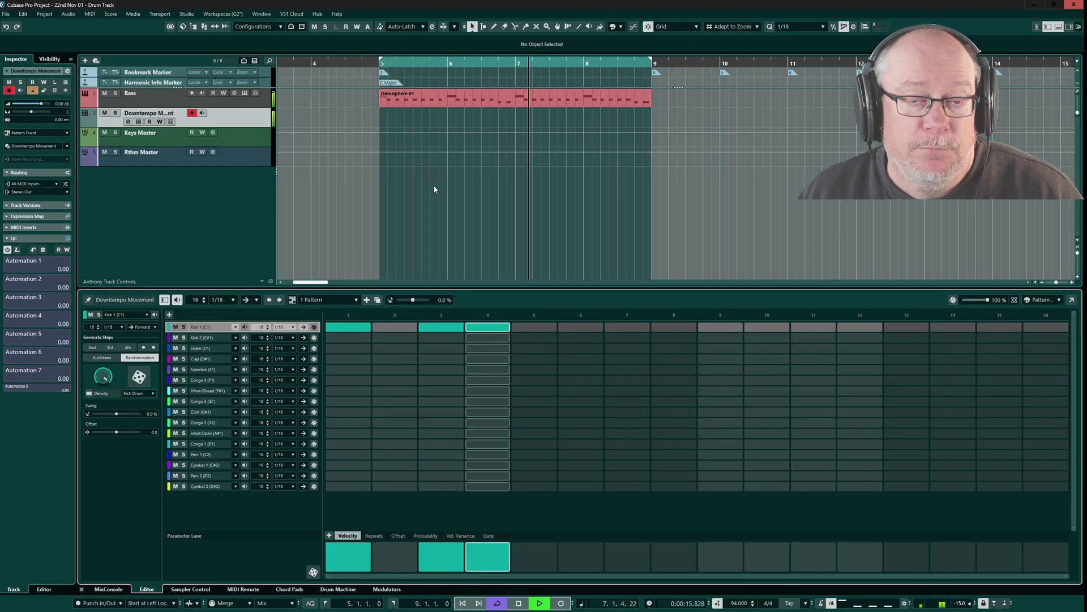
{"action": "key", "text": "space"}
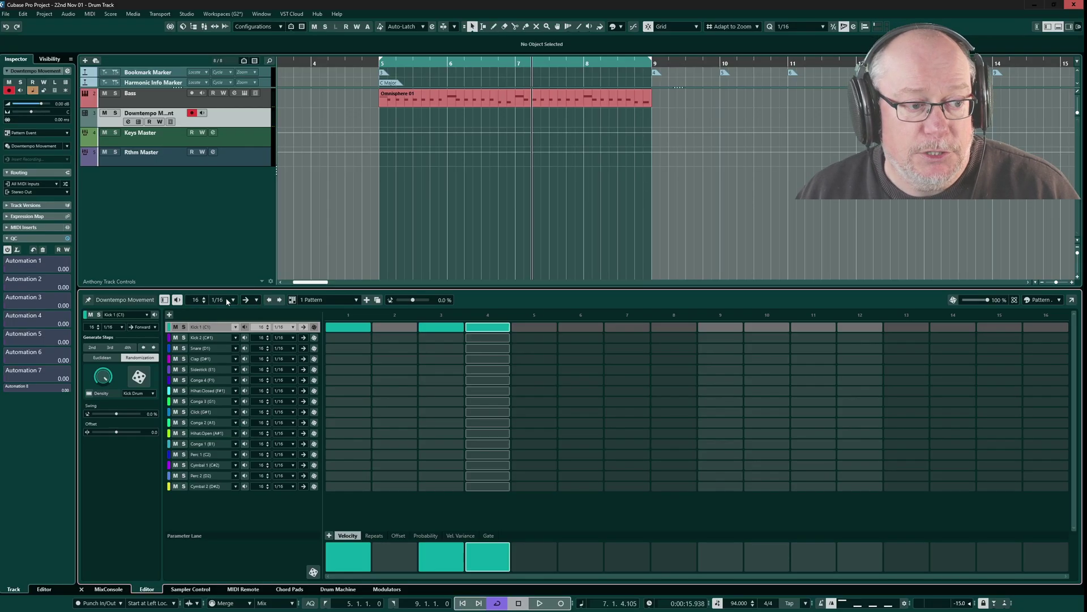
Step: Set the pattern length to 32 steps and play it back from bar 5
{"action": "left_click", "coordinate": [197, 300]}
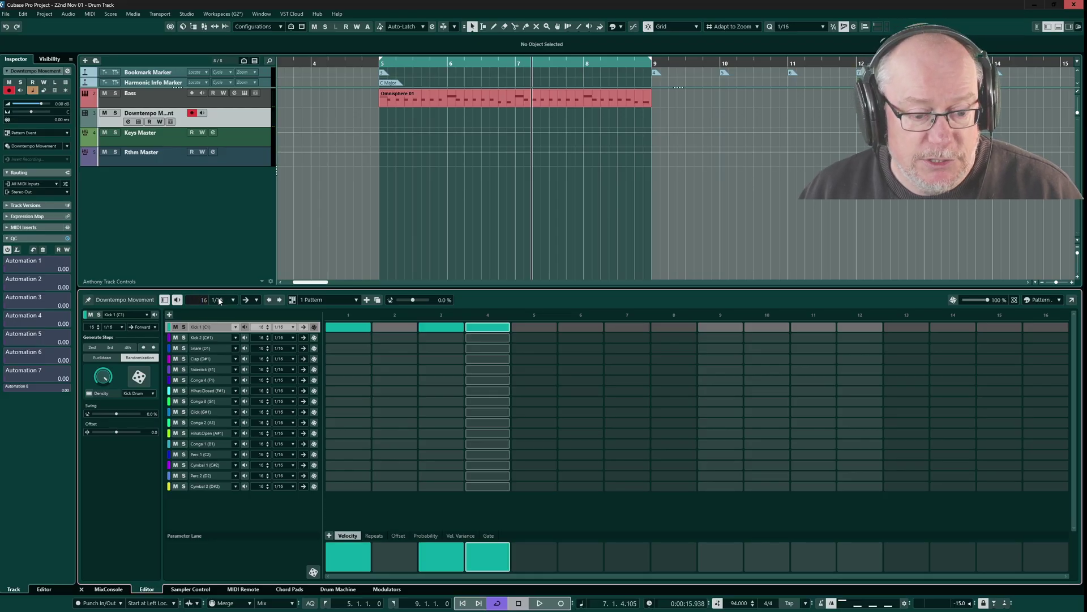
{"action": "key", "text": "BackSpace"}
{"action": "key", "text": "BackSpace"}
{"action": "type", "text": "32"}
{"action": "key", "text": "Return"}
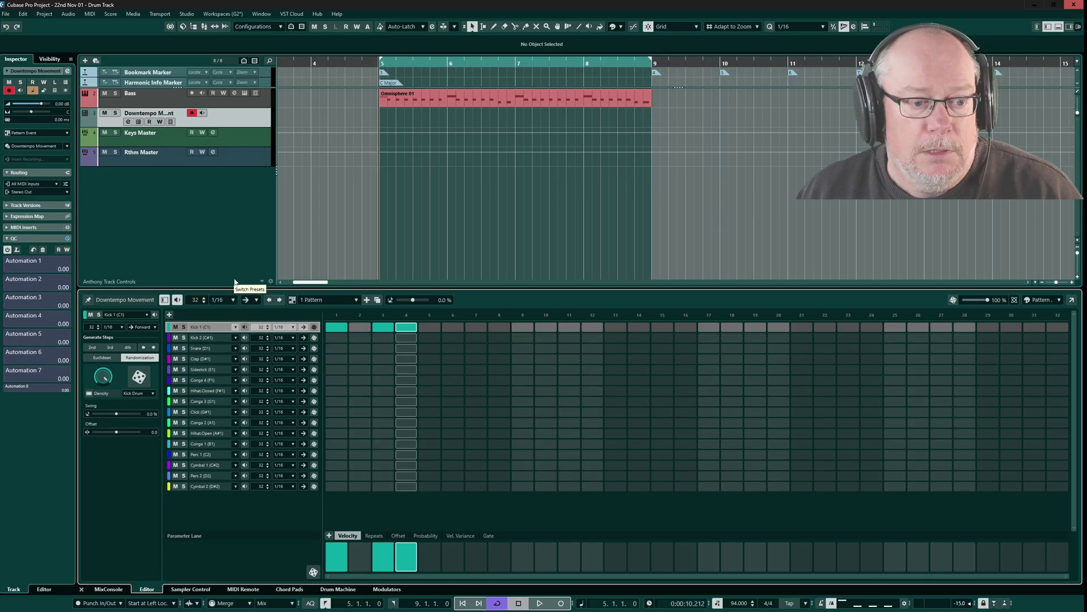
{"action": "key", "text": "space"}
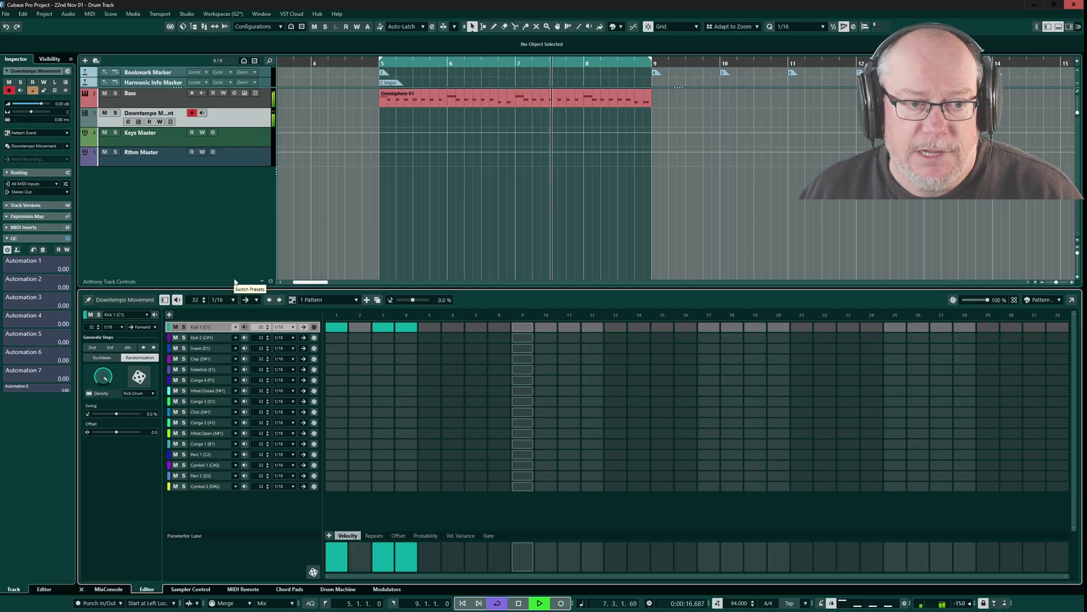
{"action": "key", "text": "space"}
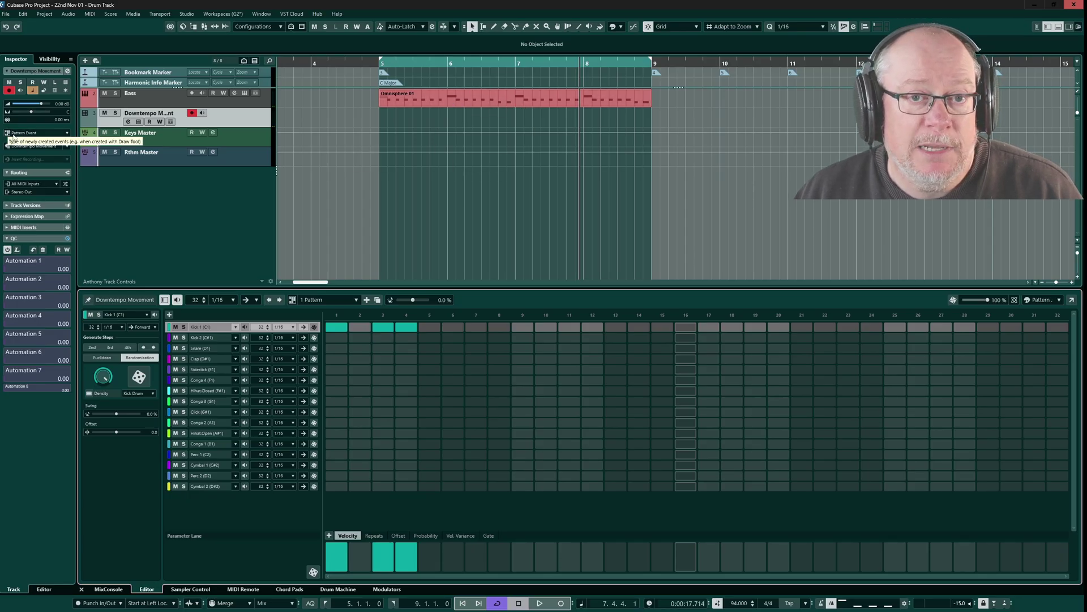
Step: Create a pattern event between the locators on the drum track, from bar 5 to 9, with a pattern length of 16 steps
{"action": "double_click", "coordinate": [478, 121]}
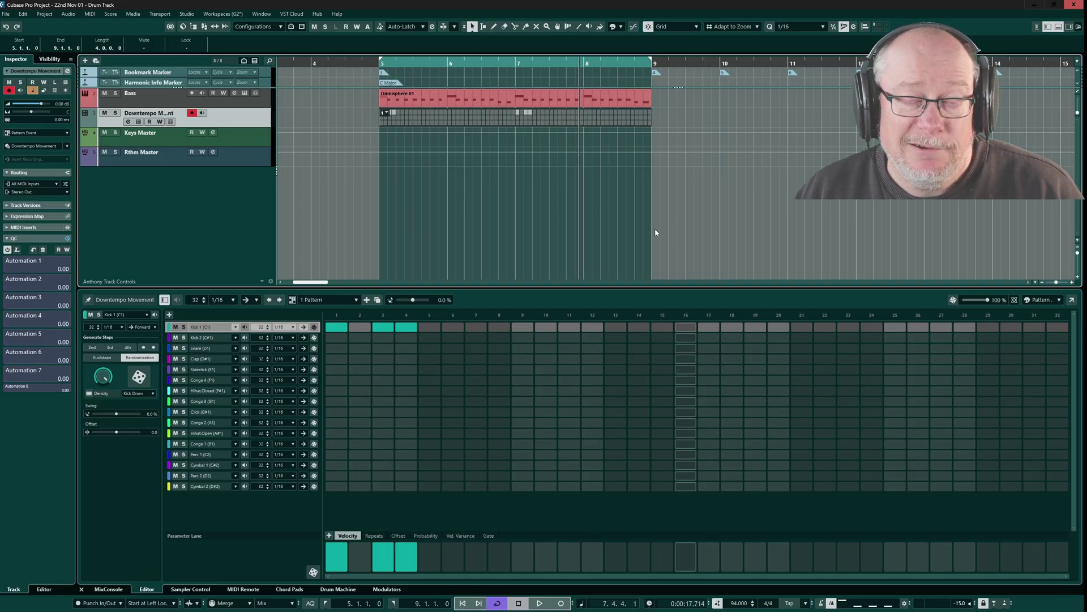
{"action": "left_click", "coordinate": [519, 117]}
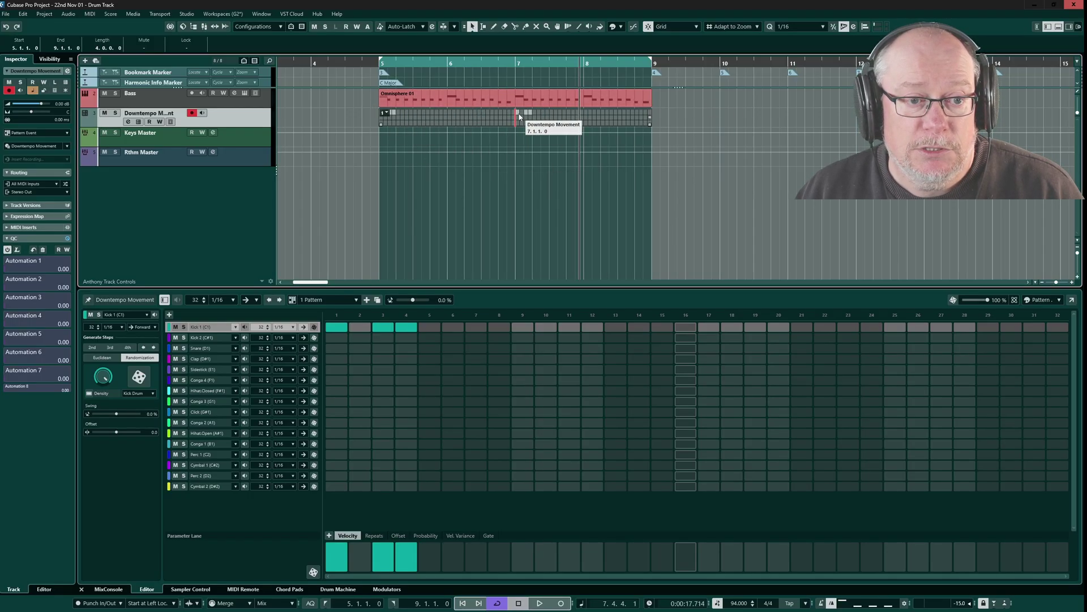
{"action": "left_click", "coordinate": [195, 300]}
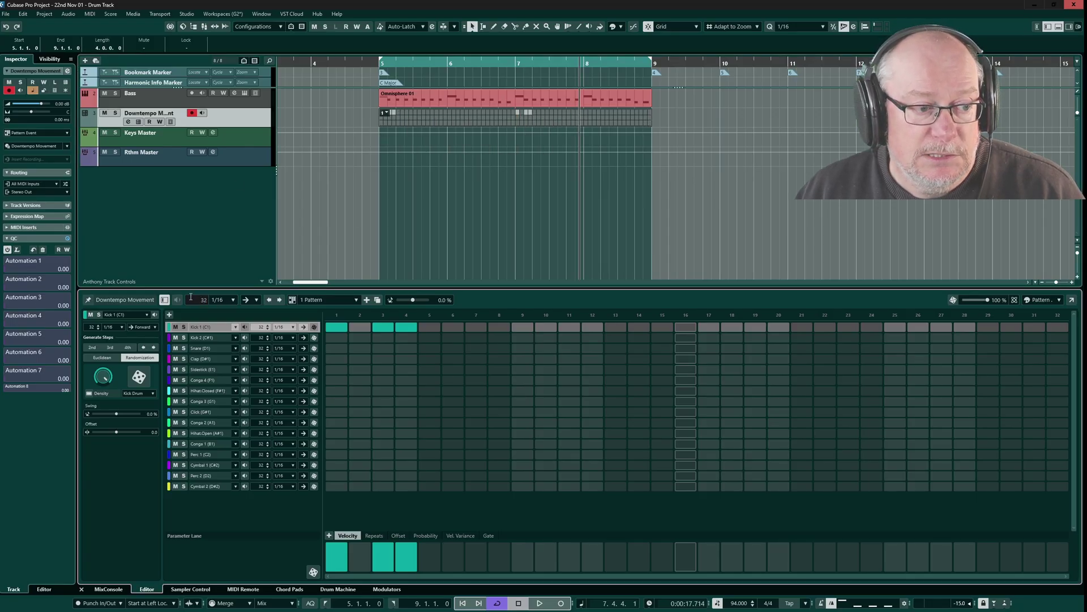
{"action": "type", "text": "16"}
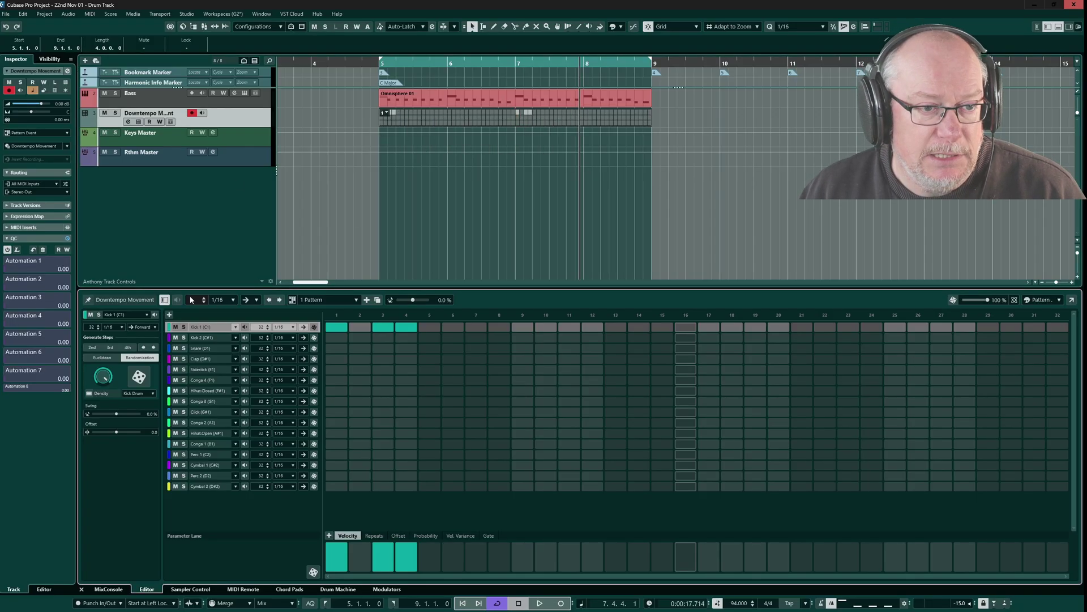
{"action": "key", "text": "Return"}
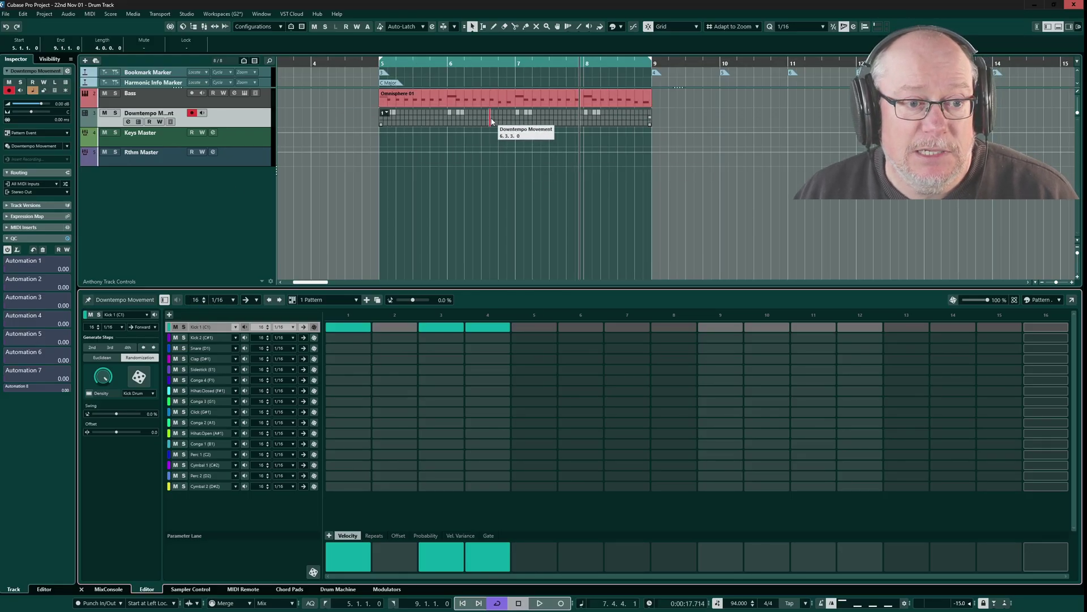
Step: Split the drum track's pattern event at 6.3.1 with the Split tool
{"action": "mouse_move", "coordinate": [492, 121]}
{"action": "left_mouse_down"}
{"action": "mouse_move", "coordinate": [680, 125]}
{"action": "mouse_move", "coordinate": [476, 117]}
{"action": "left_mouse_up"}
{"action": "right_click", "coordinate": [472, 163]}
{"action": "left_click", "coordinate": [508, 160]}
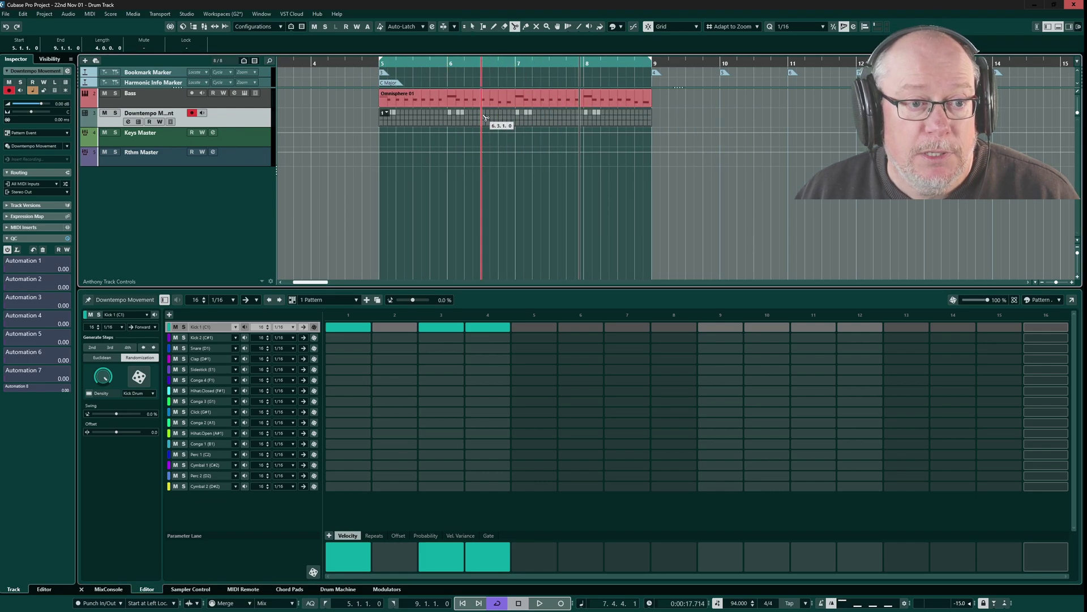
{"action": "left_click", "coordinate": [483, 119]}
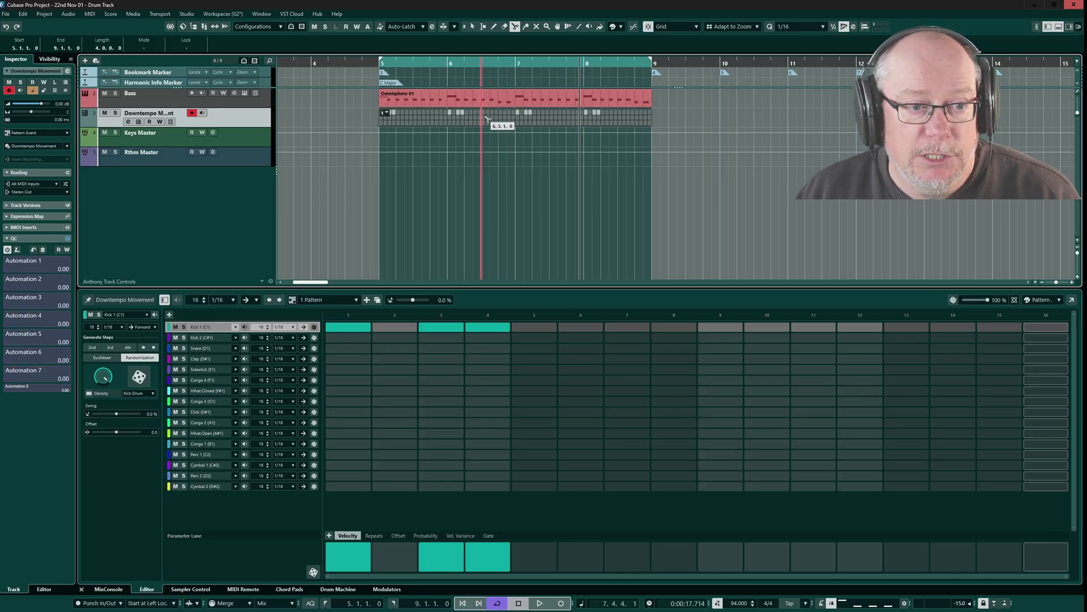
{"action": "left_click", "coordinate": [486, 118]}
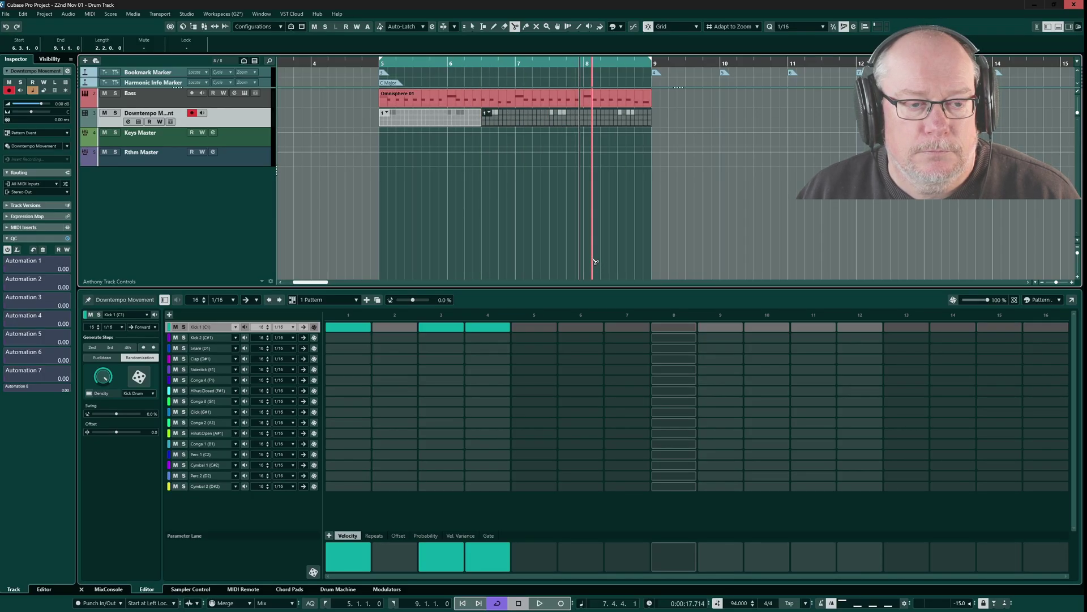
{"action": "key", "text": "1"}
Step: Extend the second pattern event's end to 12.3.1 and shorten it back to bar 9
{"action": "mouse_move", "coordinate": [518, 120]}
{"action": "left_mouse_down"}
{"action": "mouse_move", "coordinate": [546, 140]}
{"action": "mouse_move", "coordinate": [538, 116]}
{"action": "mouse_move", "coordinate": [594, 130]}
{"action": "mouse_move", "coordinate": [546, 116]}
{"action": "mouse_move", "coordinate": [585, 114]}
{"action": "mouse_move", "coordinate": [514, 117]}
{"action": "left_mouse_up"}
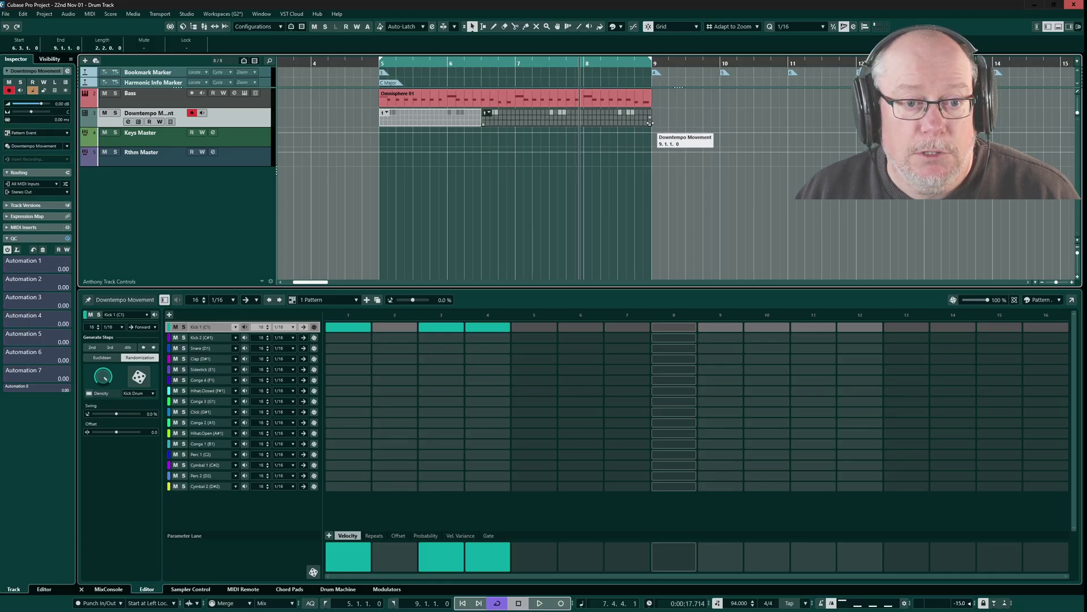
{"action": "left_click_drag", "start_coordinate": [650, 123], "coordinate": [900, 122]}
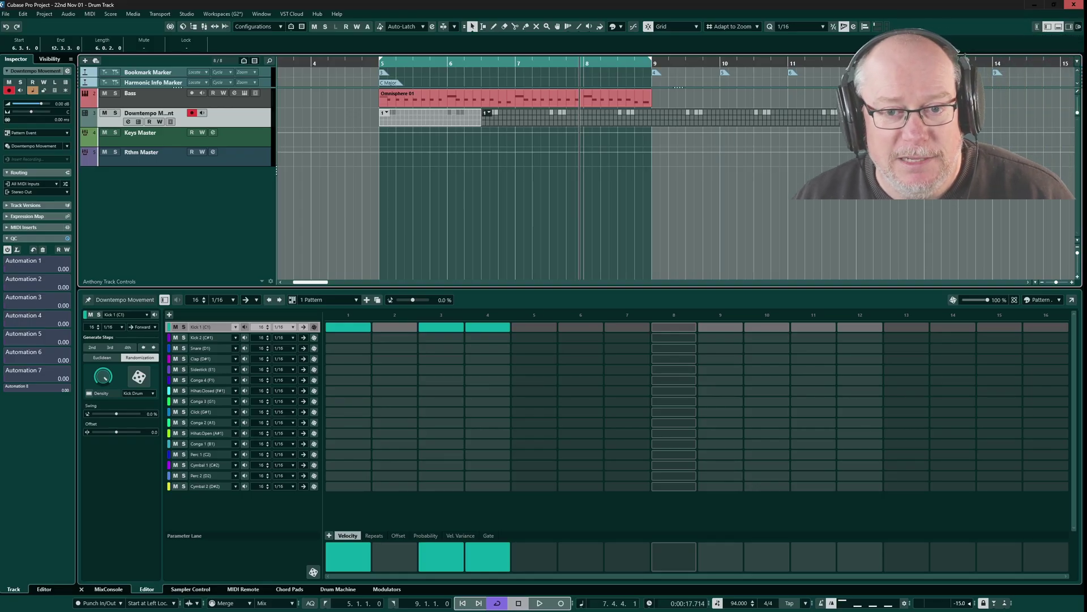
{"action": "left_click_drag", "start_coordinate": [901, 119], "coordinate": [652, 119]}
Step: Erase the second pattern event and extend the first one to bar 9
{"action": "key", "text": "3"}
{"action": "key", "text": "4"}
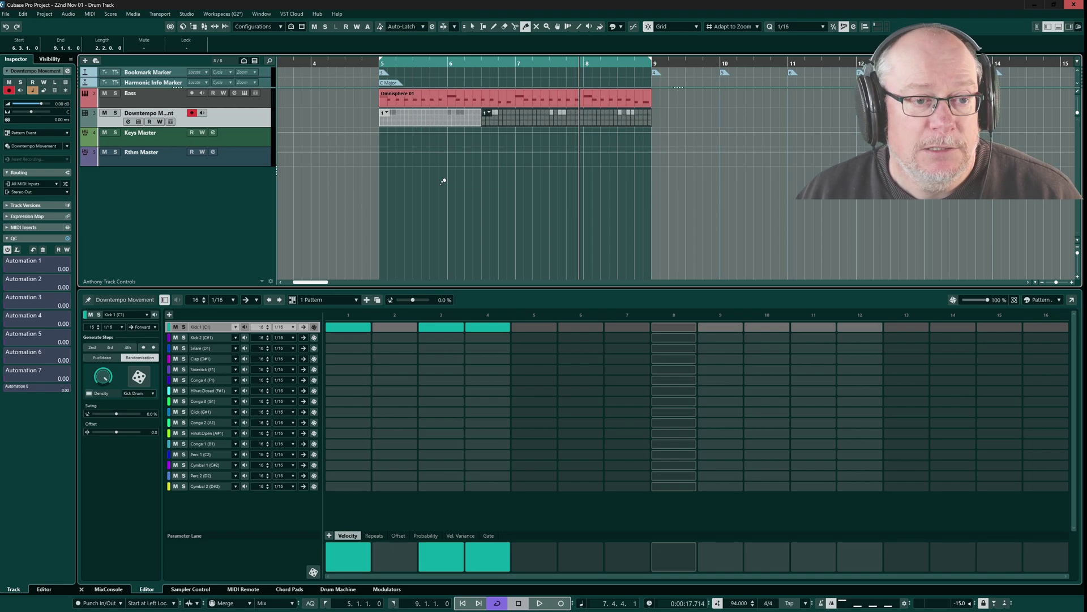
{"action": "key", "text": "1"}
{"action": "key", "text": "2"}
{"action": "key", "text": "3"}
{"action": "key", "text": "4"}
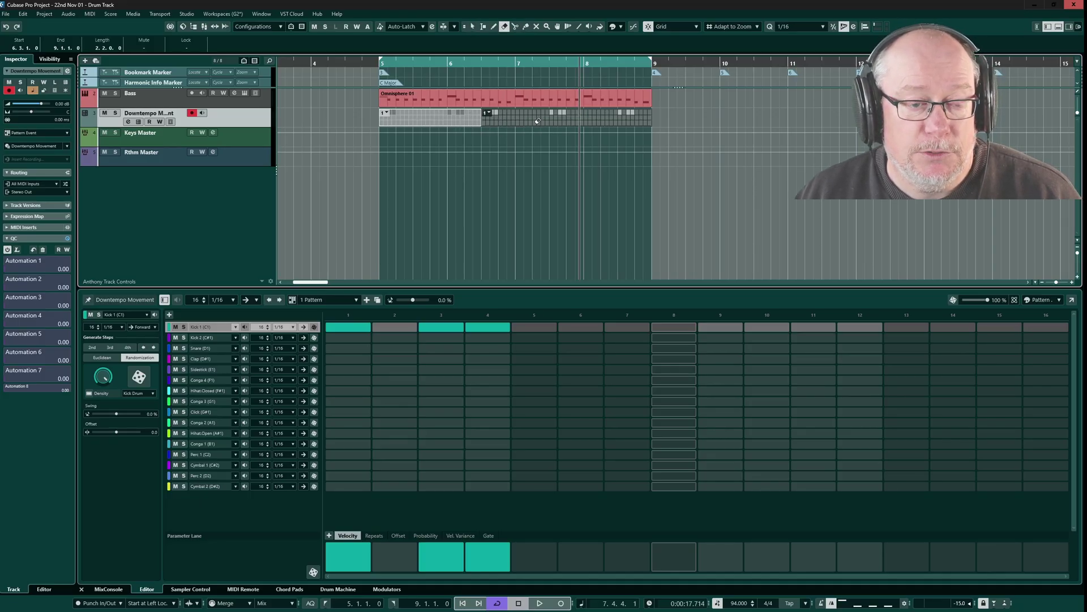
{"action": "left_click", "coordinate": [529, 115]}
{"action": "key", "text": "1"}
{"action": "left_click_drag", "start_coordinate": [479, 124], "coordinate": [653, 124]}
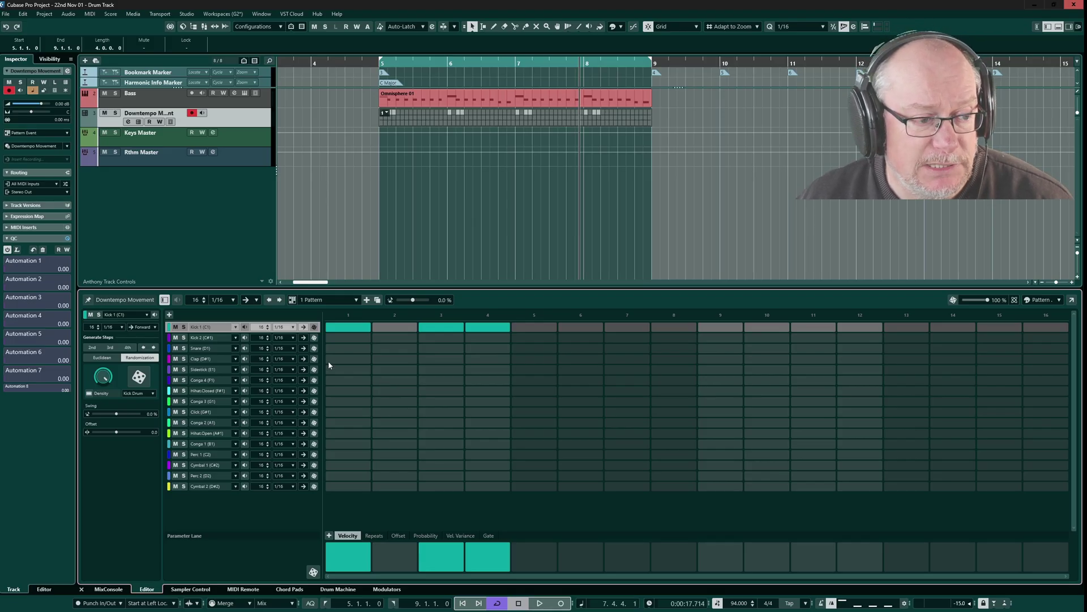
Step: Select the Conga 4 lane, try adding steps at 3 and 4, and remove them again
{"action": "left_click", "coordinate": [244, 381]}
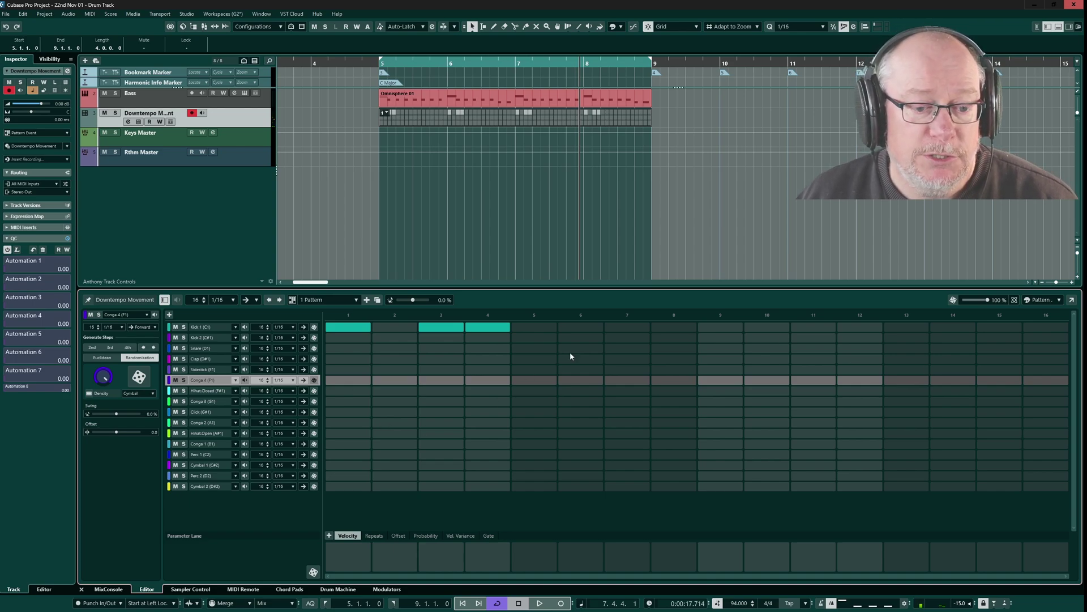
{"action": "left_click", "coordinate": [457, 380]}
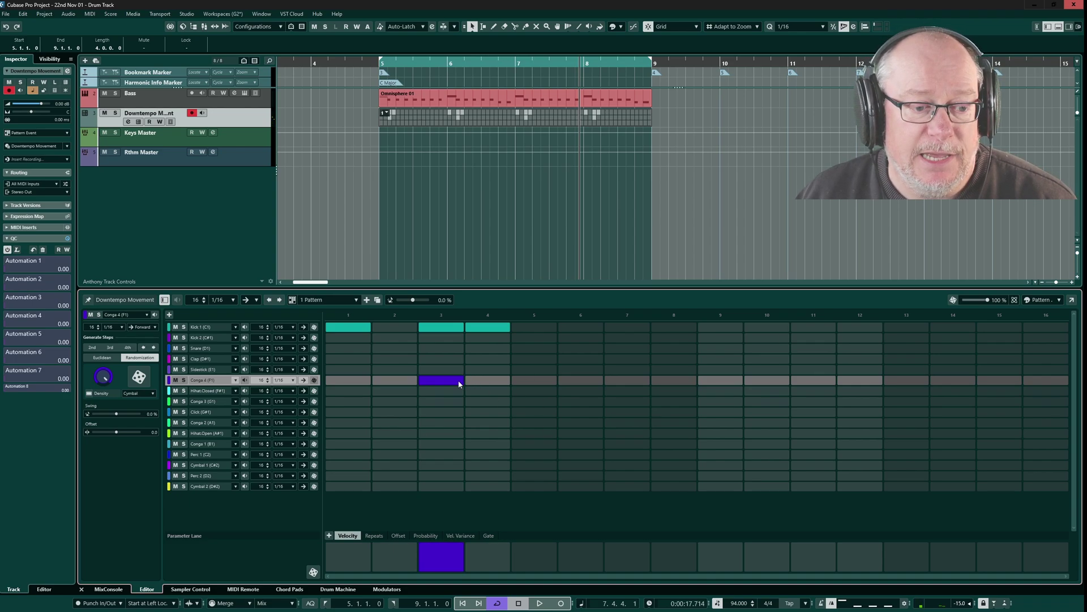
{"action": "left_click", "coordinate": [498, 378]}
{"action": "left_click", "coordinate": [531, 378]}
{"action": "left_click", "coordinate": [530, 379]}
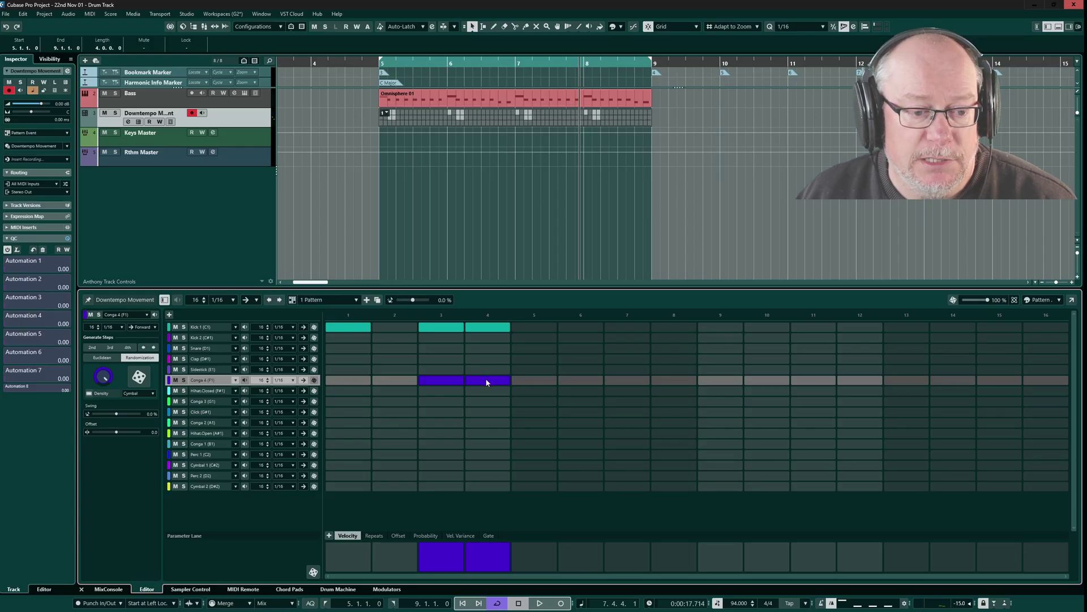
{"action": "left_click", "coordinate": [487, 382]}
{"action": "left_click", "coordinate": [444, 380]}
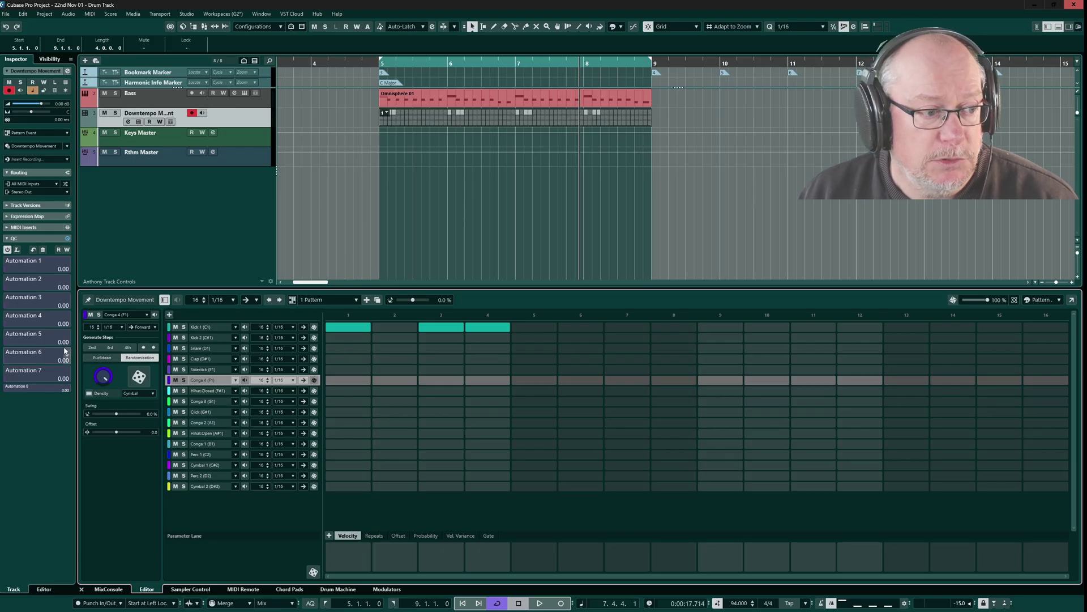
Step: Generate steps on the Conga 4 lane at every 2nd, every 3rd, and finally every 4th position
{"action": "left_click", "coordinate": [92, 348]}
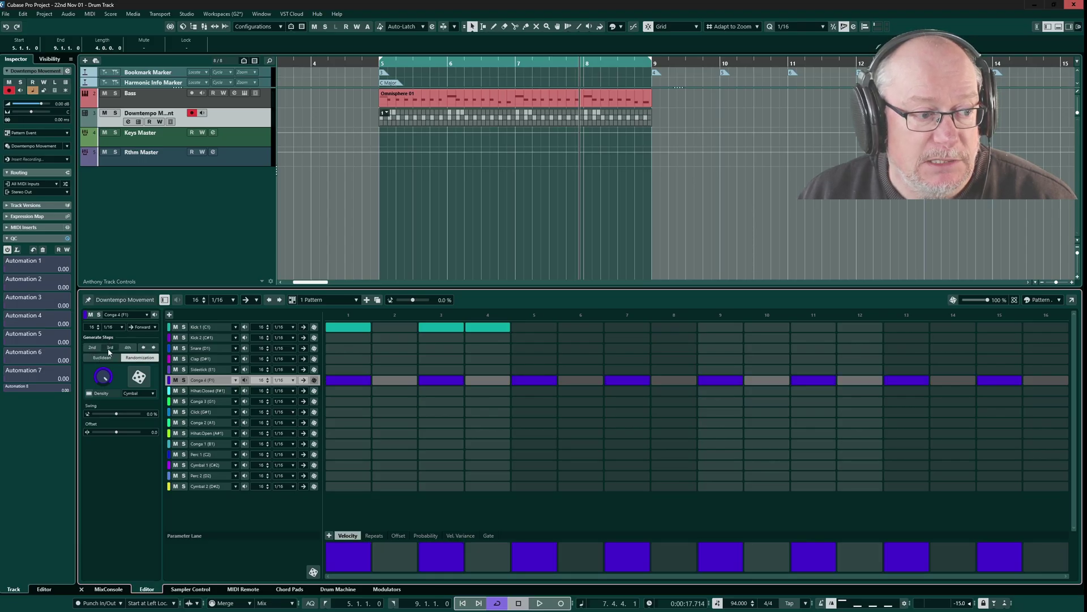
{"action": "left_click", "coordinate": [110, 349]}
{"action": "left_click", "coordinate": [128, 348]}
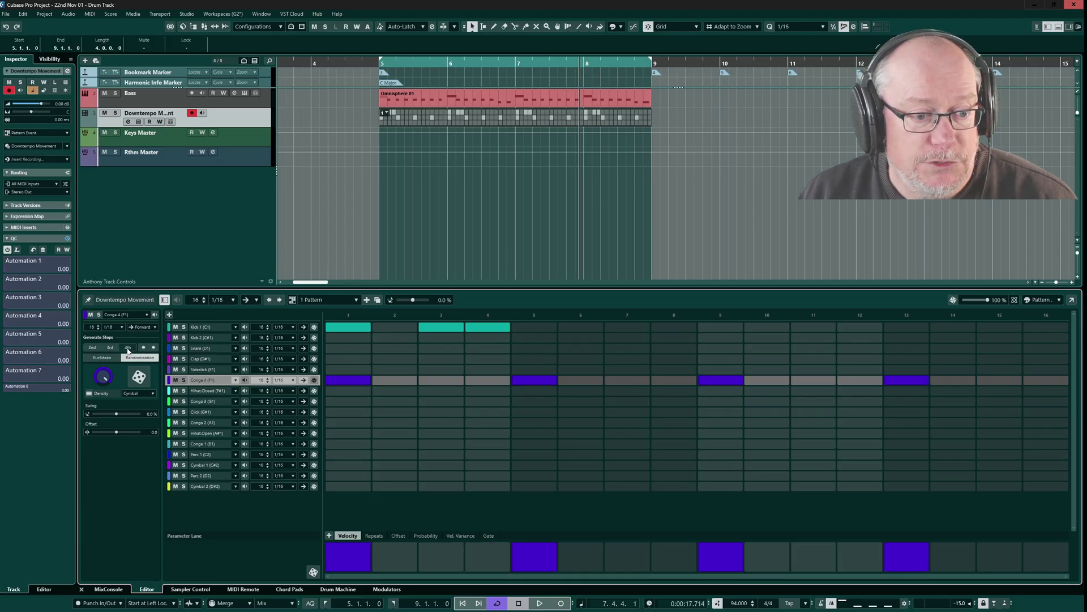
Step: Shift the Conga 4 lane's steps four positions to the right and four positions back to the left
{"action": "left_click", "coordinate": [154, 349]}
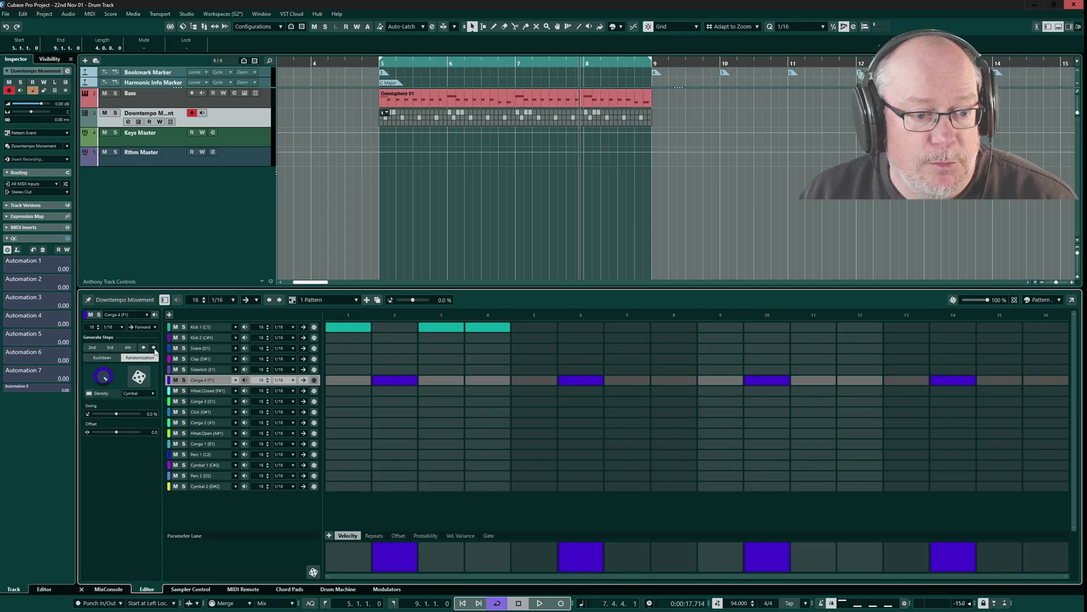
{"action": "left_click", "coordinate": [155, 349]}
{"action": "left_click", "coordinate": [154, 349]}
{"action": "left_click", "coordinate": [154, 349]}
{"action": "left_click", "coordinate": [144, 348]}
{"action": "left_click", "coordinate": [143, 348]}
{"action": "left_click", "coordinate": [143, 349]}
{"action": "left_click", "coordinate": [143, 348]}
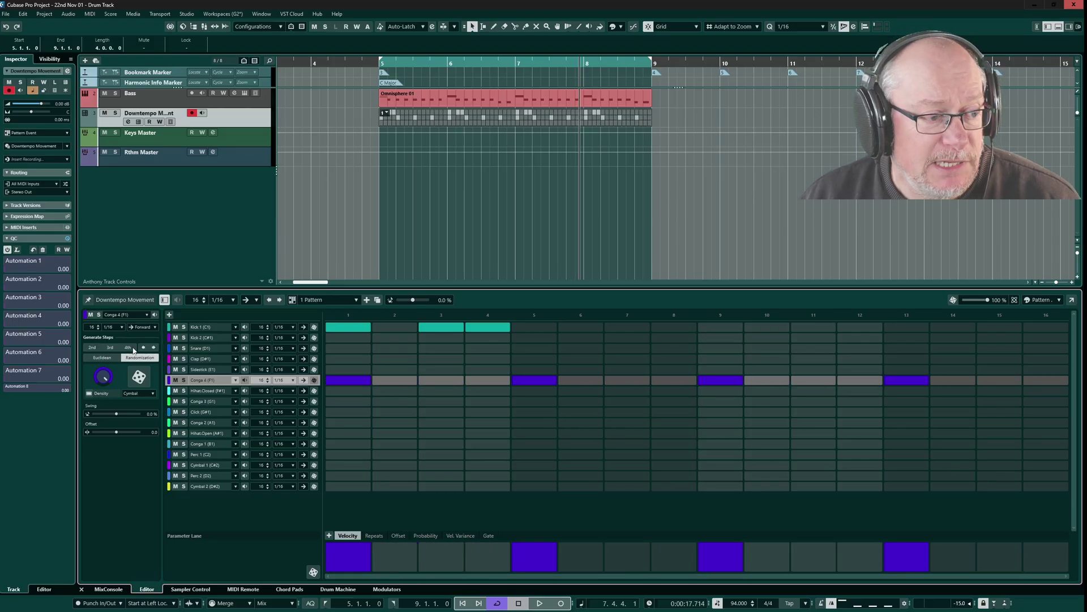
Step: Generate Euclidean rhythms with 3 and then 4 pulses on the Conga 4 lane and try out the rotation
{"action": "left_click", "coordinate": [101, 358]}
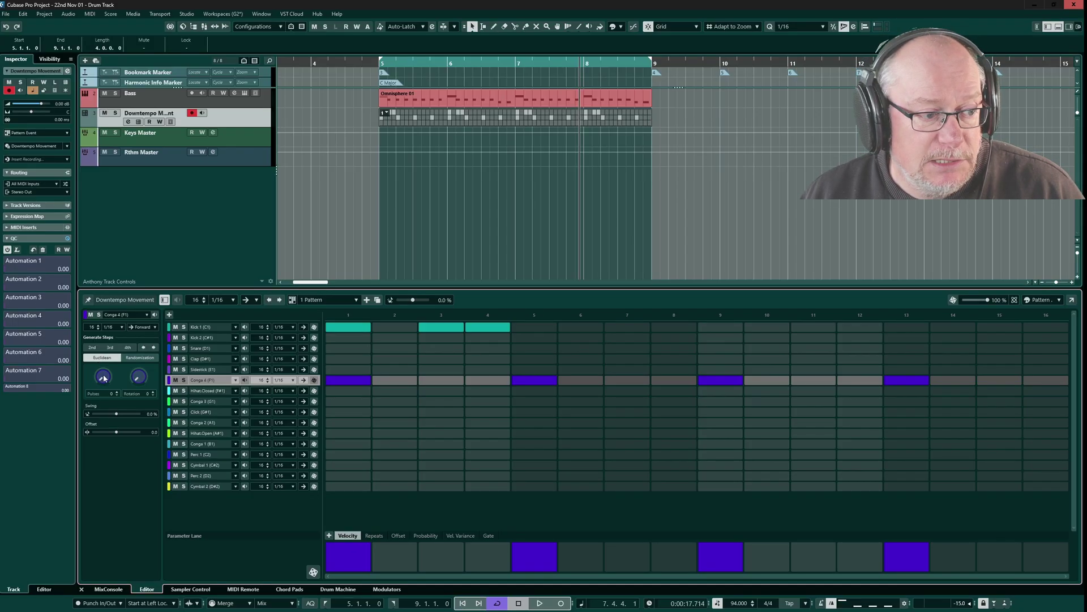
{"action": "left_click_drag", "start_coordinate": [103, 378], "coordinate": [113, 344]}
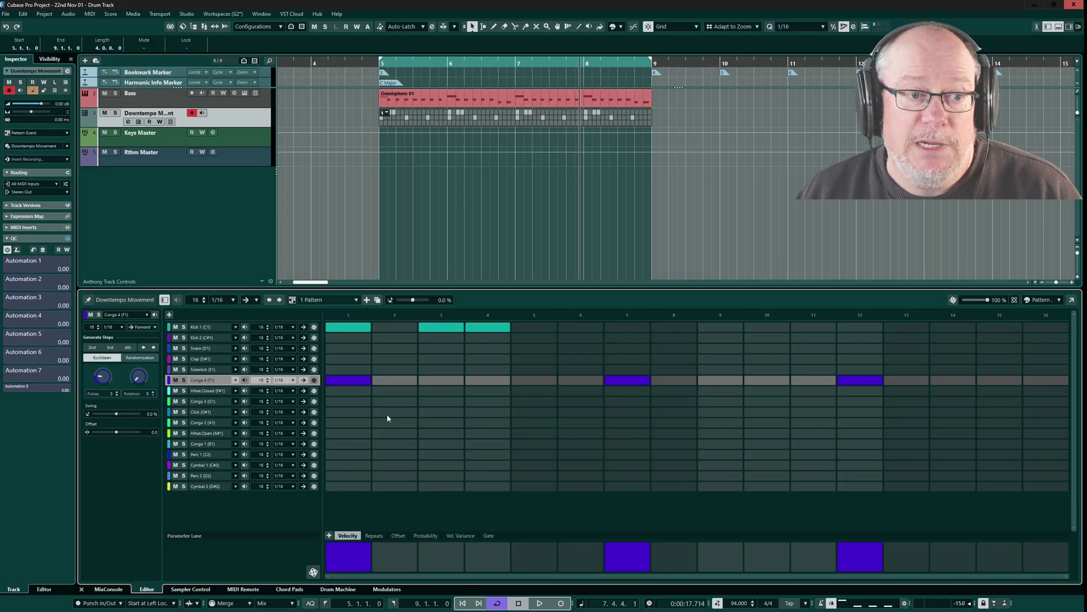
{"action": "left_click_drag", "start_coordinate": [103, 378], "coordinate": [109, 369]}
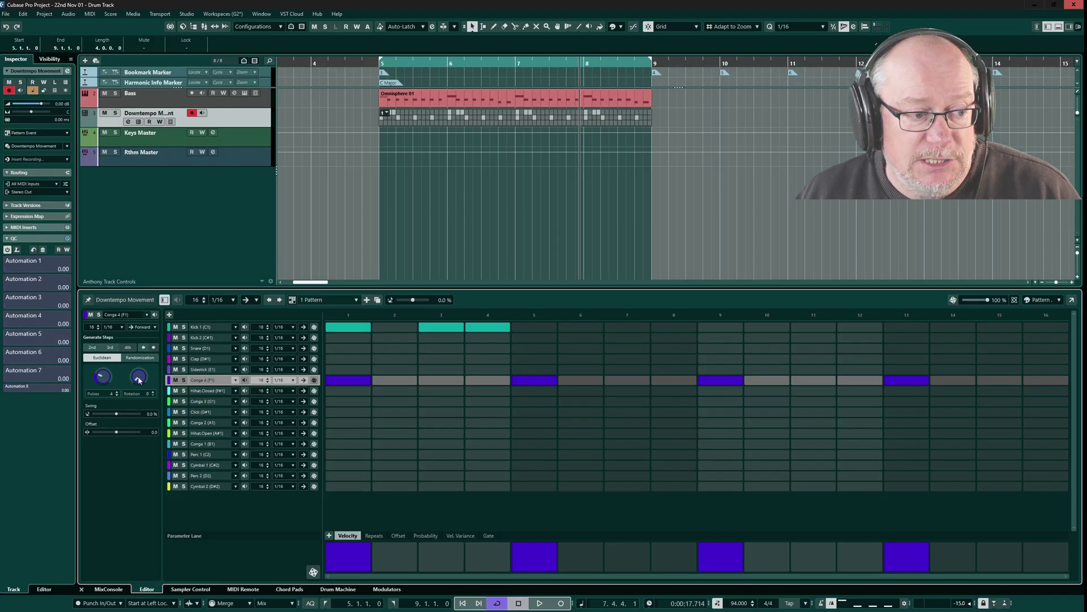
{"action": "mouse_move", "coordinate": [139, 380]}
{"action": "left_mouse_down"}
{"action": "mouse_move", "coordinate": [139, 306]}
{"action": "mouse_move", "coordinate": [130, 392]}
{"action": "left_mouse_up"}
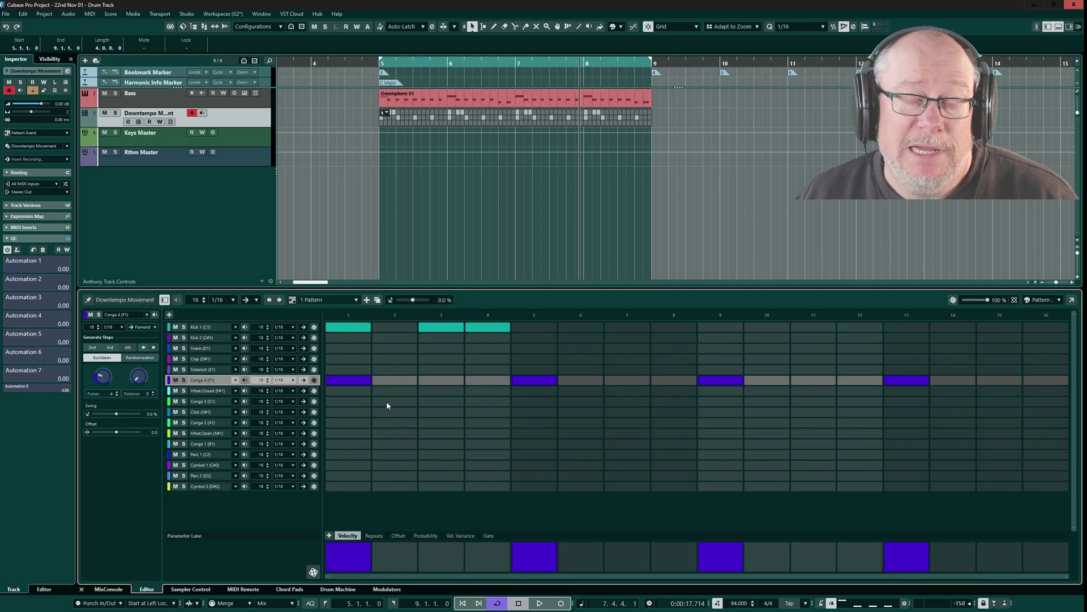
Step: Switch step generation to Randomization and randomize the Conga 4 lane several times using the Cymbal instrument type
{"action": "left_click", "coordinate": [137, 358]}
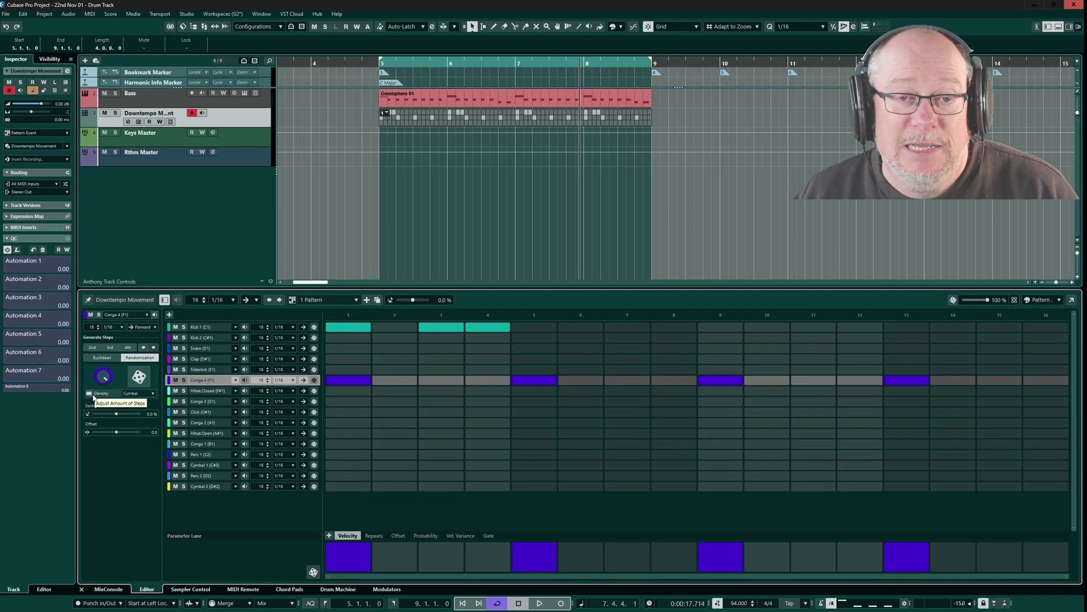
{"action": "left_click", "coordinate": [139, 378]}
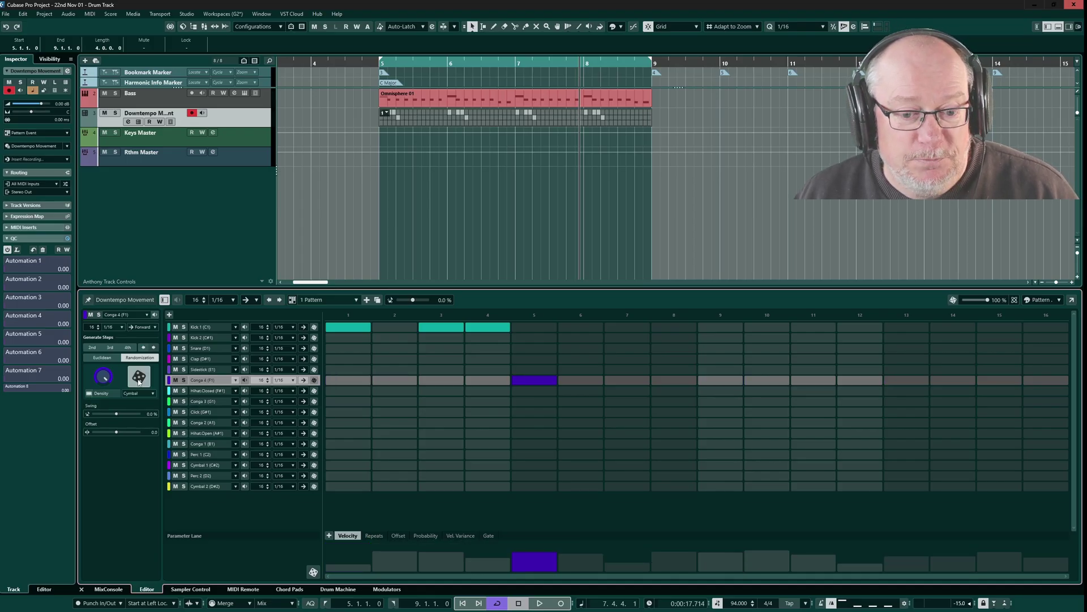
{"action": "left_click", "coordinate": [139, 379]}
{"action": "left_click", "coordinate": [139, 378]}
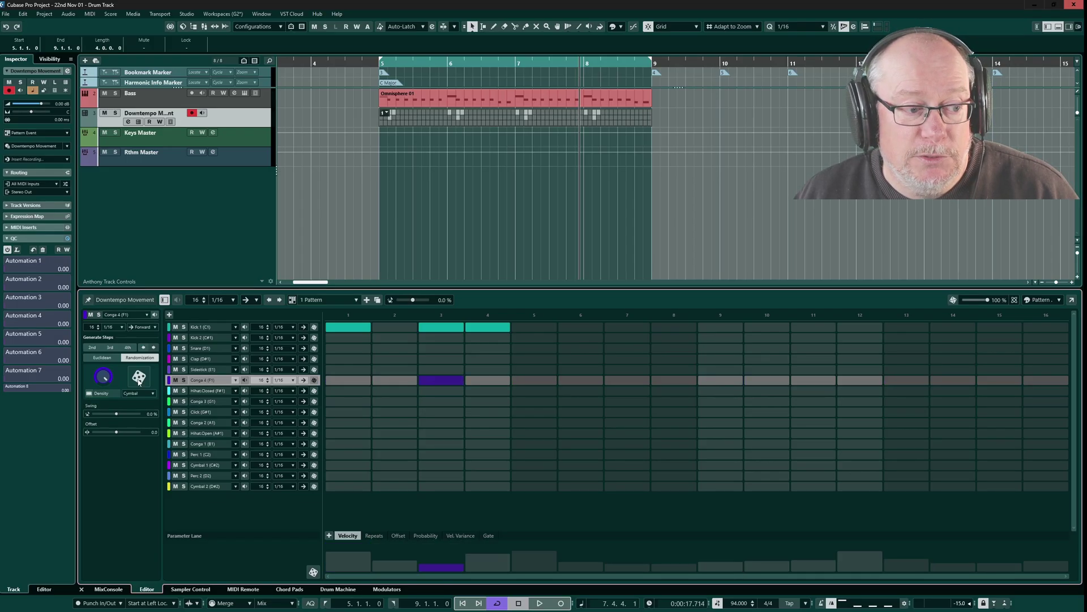
{"action": "left_click", "coordinate": [139, 378]}
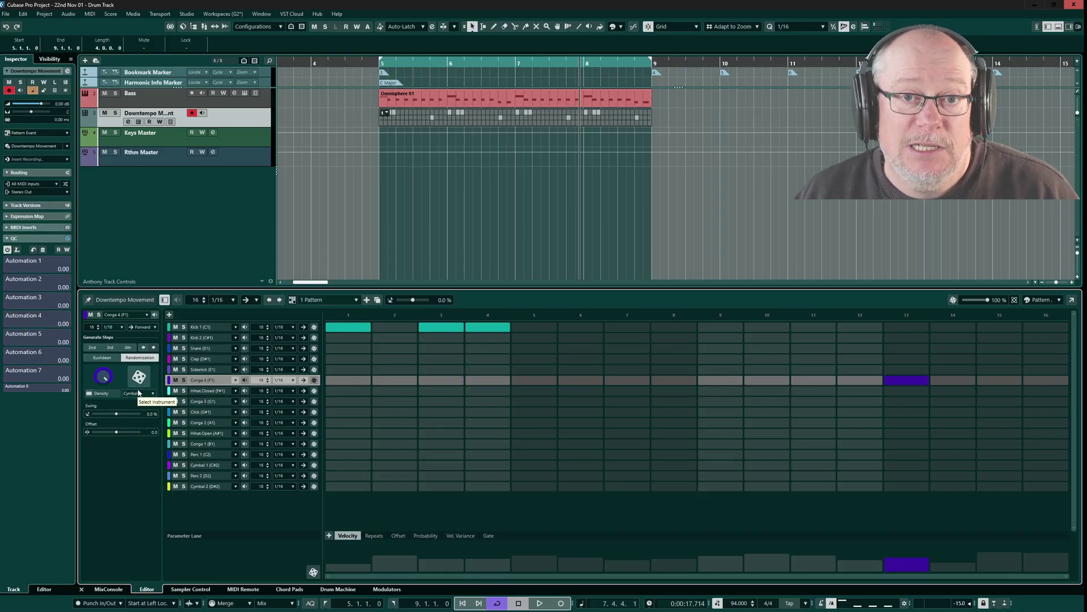
Step: Set the Conga 4 lane's randomization instrument to Closed HiHat and randomize its steps repeatedly
{"action": "left_click", "coordinate": [138, 393]}
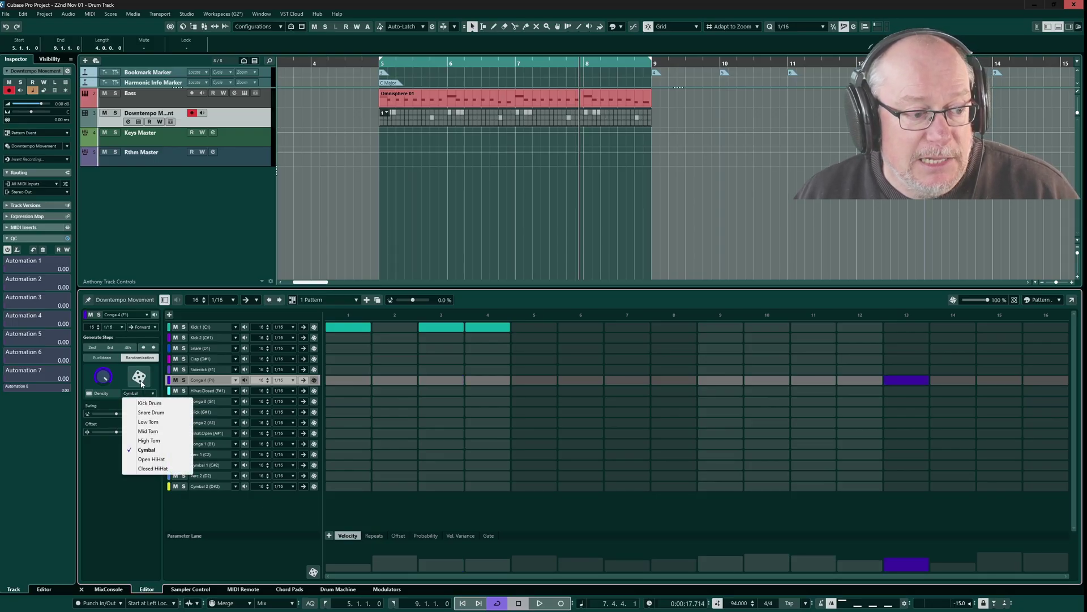
{"action": "left_click", "coordinate": [157, 468]}
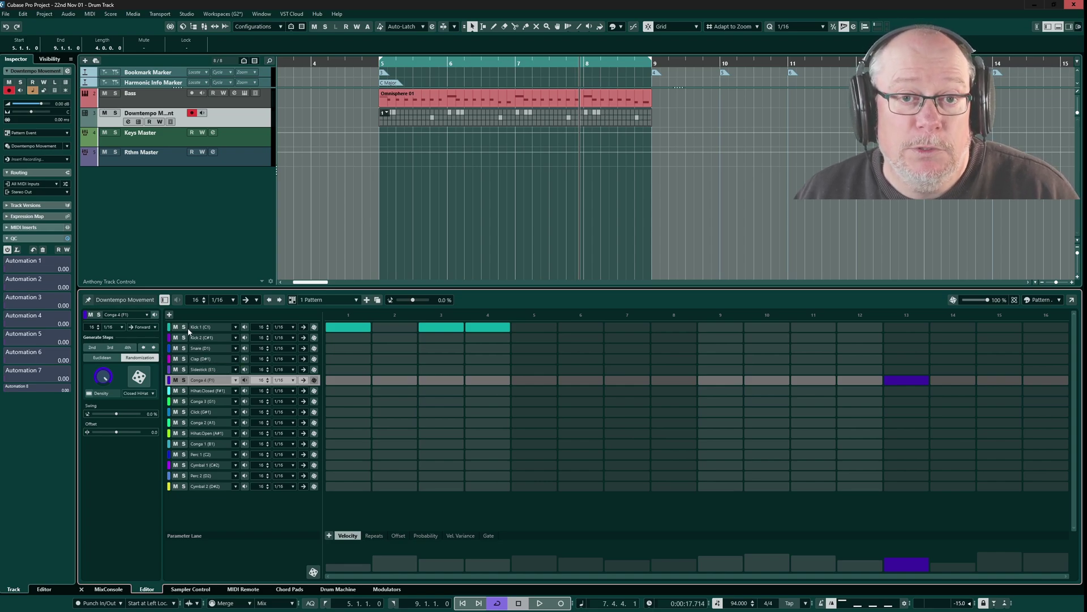
{"action": "left_click", "coordinate": [140, 378]}
{"action": "left_click", "coordinate": [139, 378]}
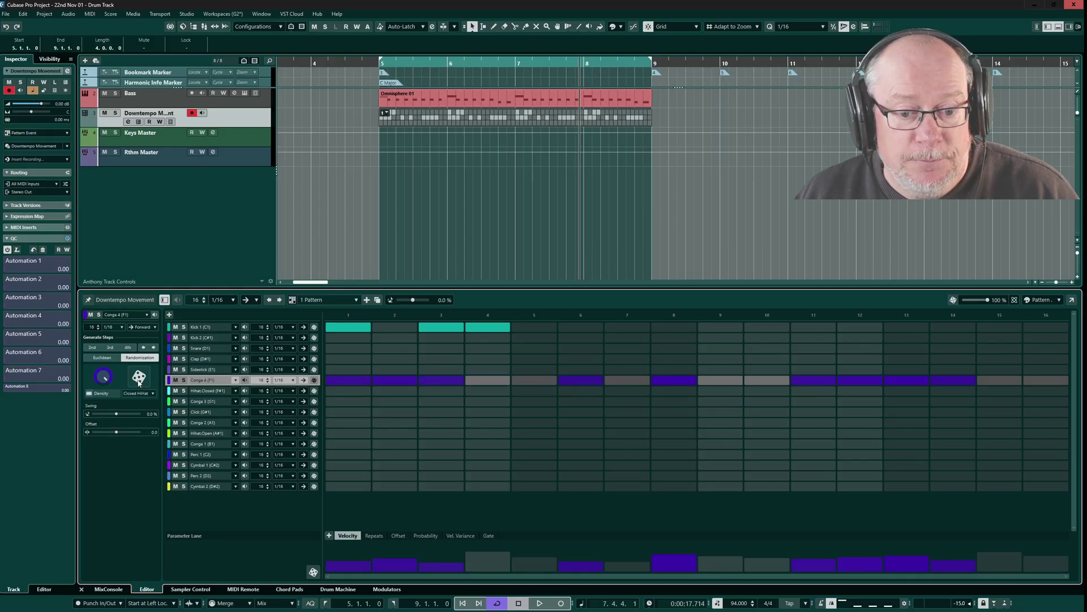
{"action": "left_click", "coordinate": [139, 382]}
{"action": "left_click", "coordinate": [137, 384]}
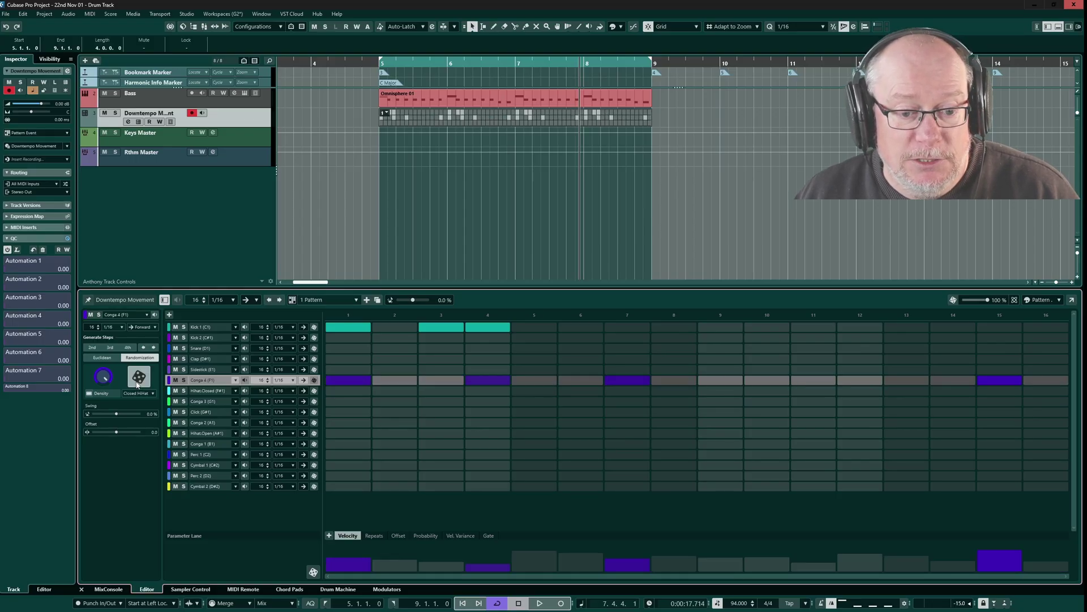
{"action": "left_click", "coordinate": [137, 384]}
{"action": "left_click", "coordinate": [137, 384]}
{"action": "left_click", "coordinate": [137, 384]}
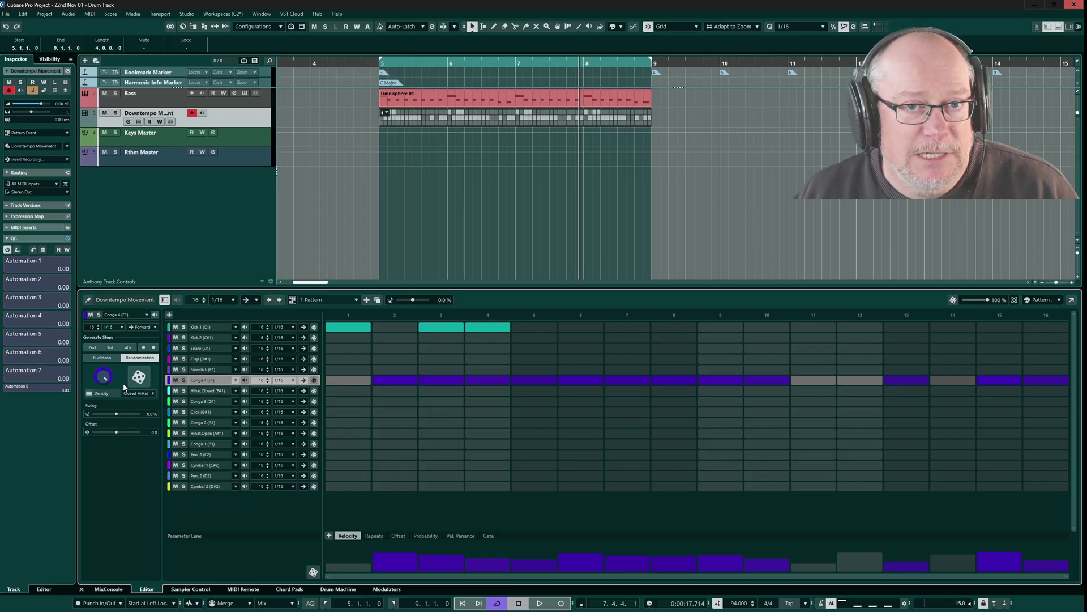
Step: Switch the Conga 4 lane's randomization from density to a fixed number of steps and set it to 5
{"action": "left_click", "coordinate": [88, 394]}
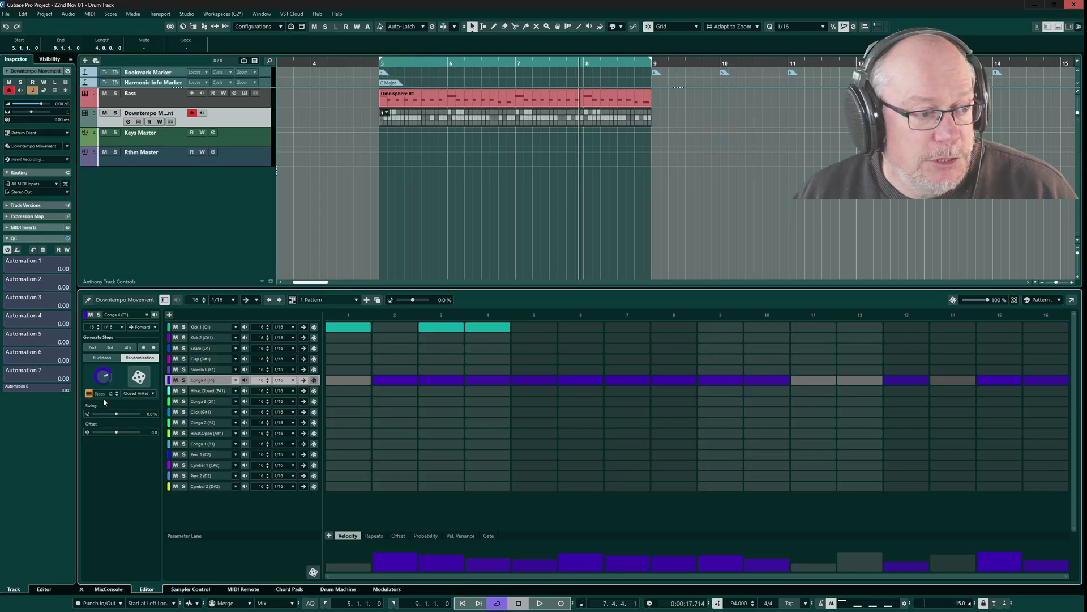
{"action": "scroll", "coordinate": [117, 393], "scroll_direction": "down", "scroll_amount": 8}
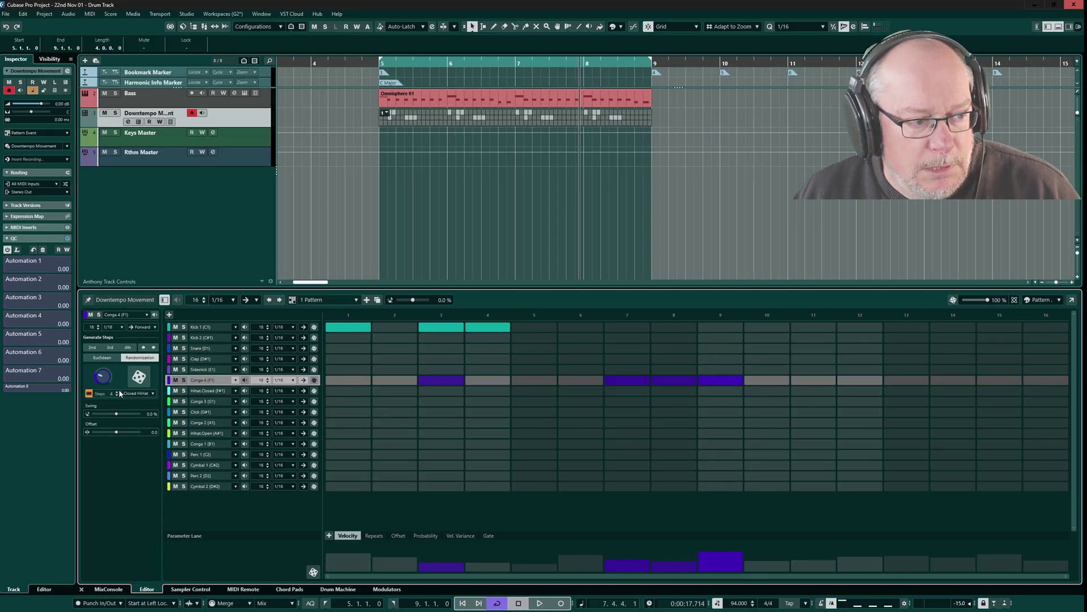
{"action": "scroll", "coordinate": [118, 393], "scroll_direction": "up", "scroll_amount": 1}
{"action": "scroll", "coordinate": [119, 393], "scroll_direction": "up", "scroll_amount": 1}
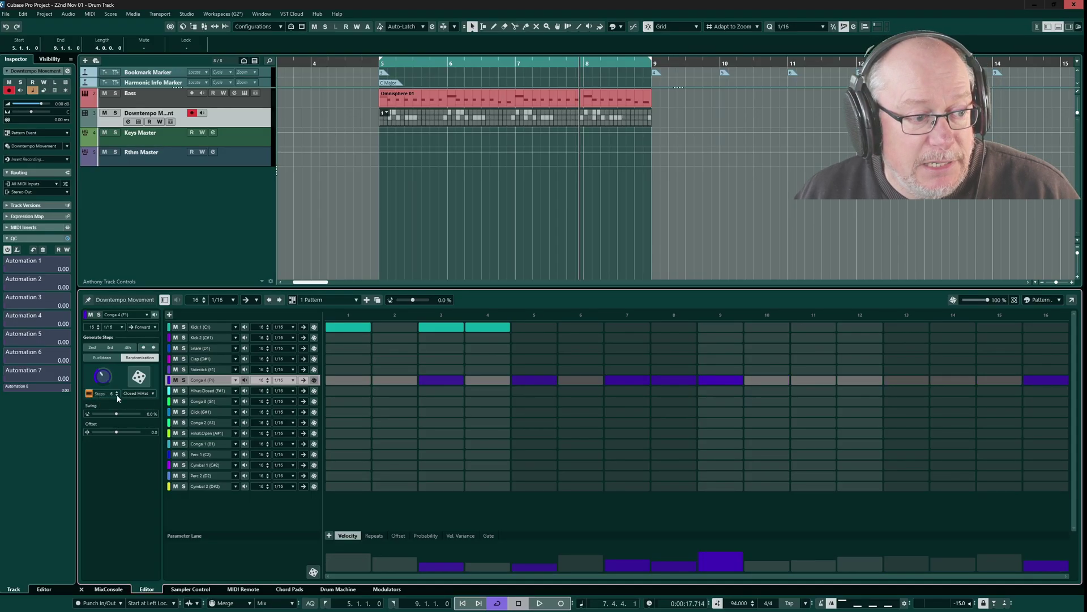
{"action": "scroll", "coordinate": [118, 399], "scroll_direction": "down", "scroll_amount": 1}
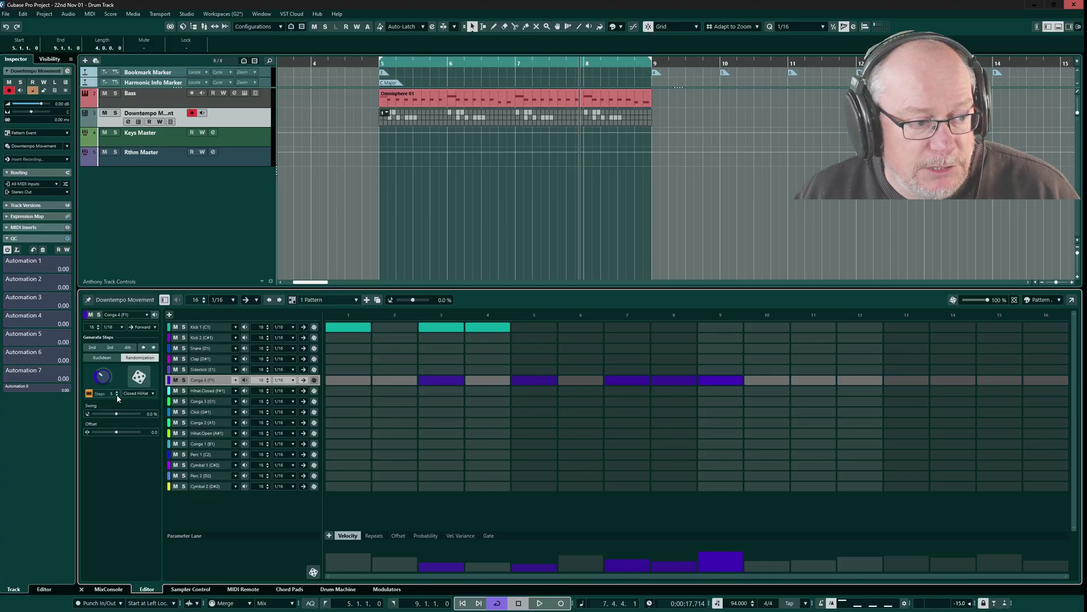
Step: Randomize the Conga 4 lane repeatedly with the step count fixed at 5
{"action": "left_click", "coordinate": [140, 378]}
{"action": "left_click", "coordinate": [141, 378]}
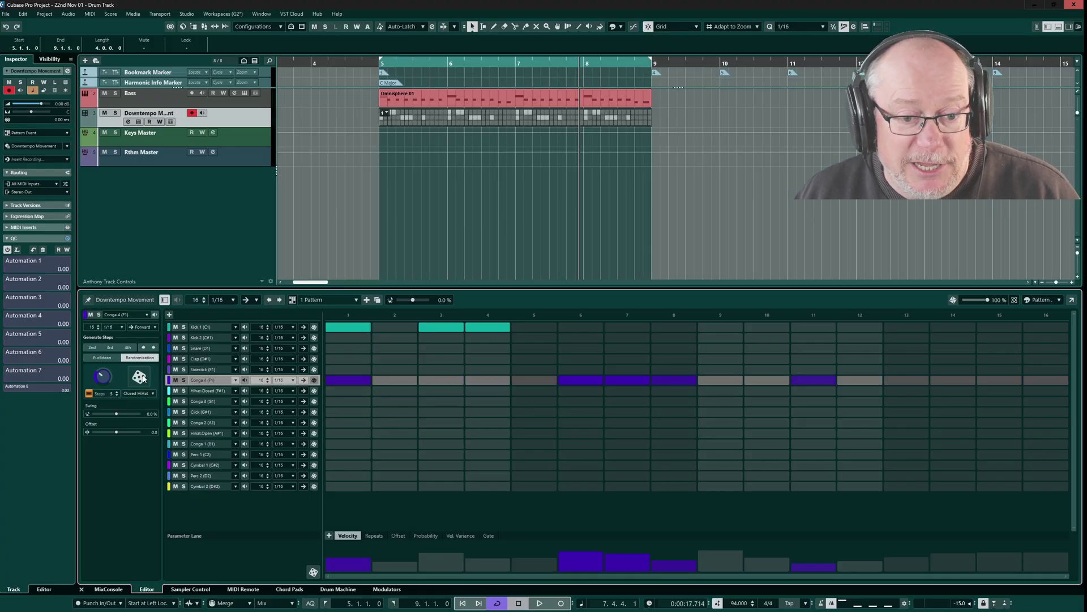
{"action": "left_click", "coordinate": [142, 378]}
{"action": "left_click", "coordinate": [142, 378]}
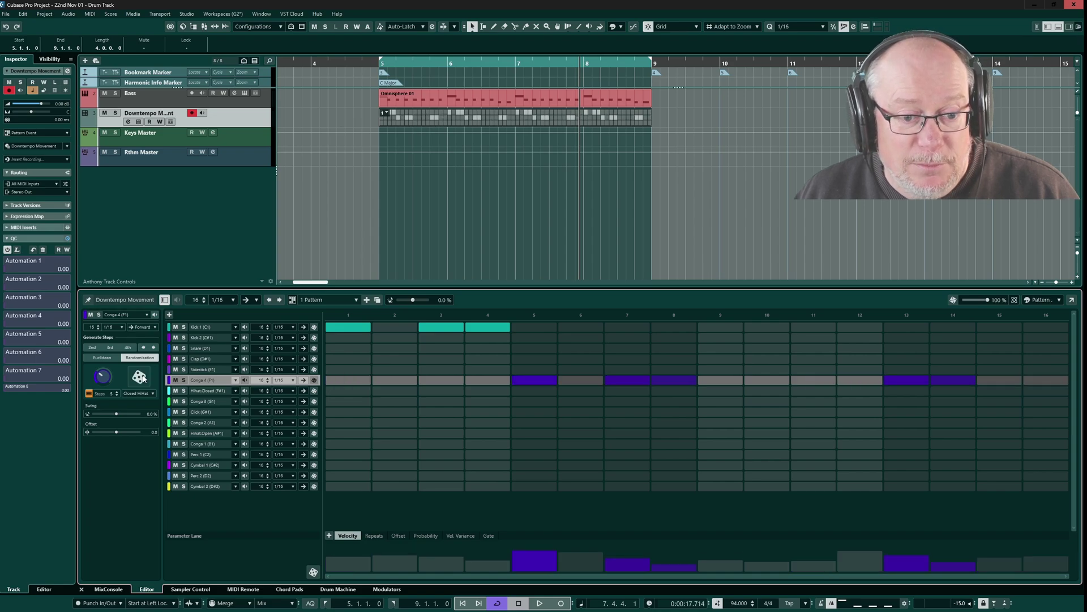
{"action": "left_click", "coordinate": [141, 378]}
{"action": "left_click", "coordinate": [142, 378]}
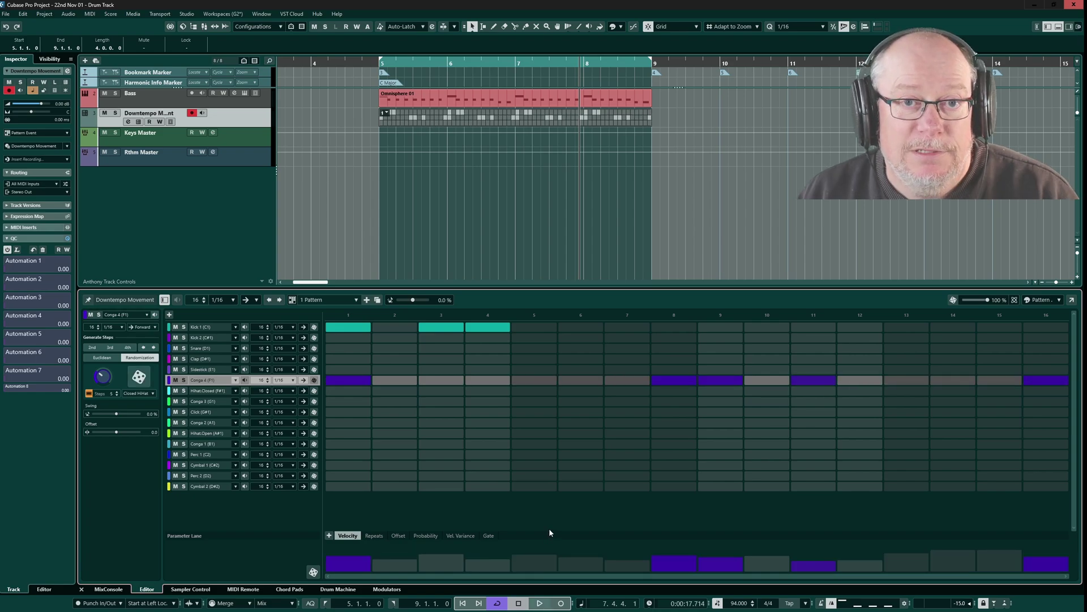
Step: During playback, fix the closed hi-hat lane's randomization at 6 steps and randomize its pattern twice more
{"action": "left_click", "coordinate": [539, 602]}
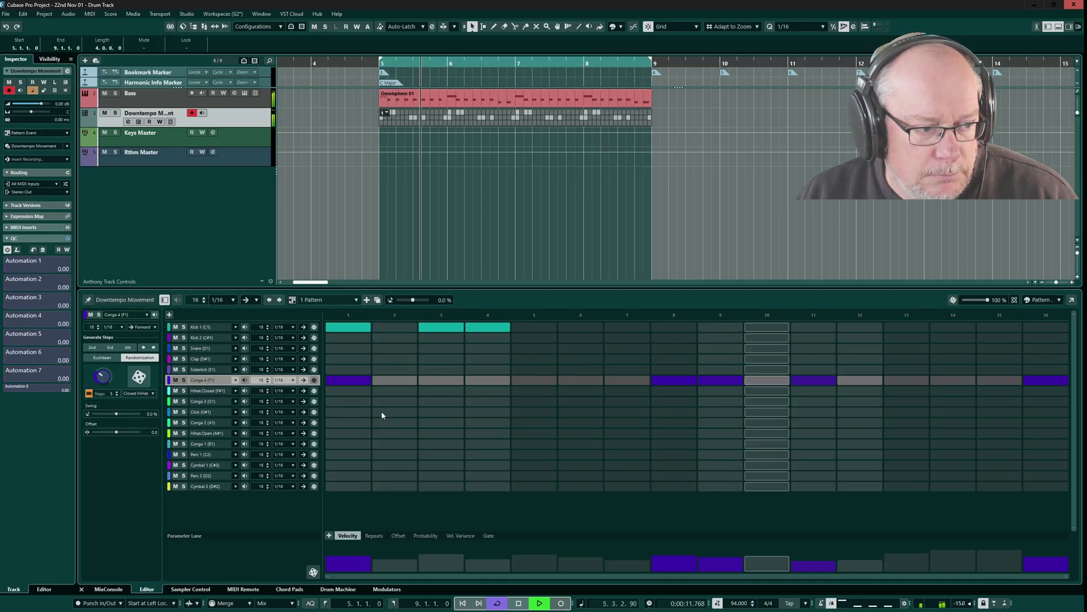
{"action": "left_click", "coordinate": [212, 390]}
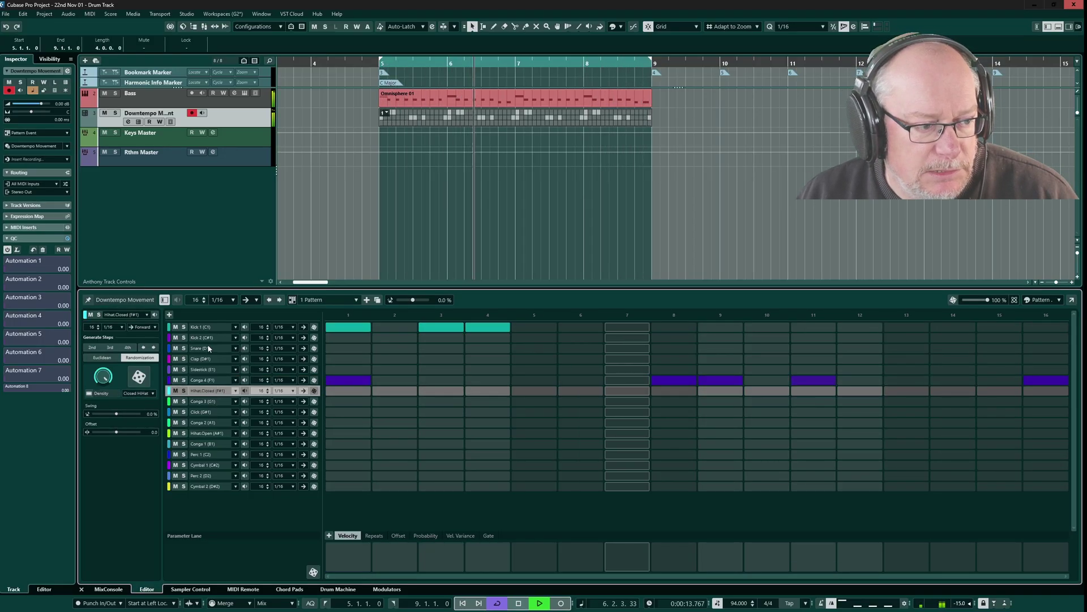
{"action": "left_click", "coordinate": [89, 393]}
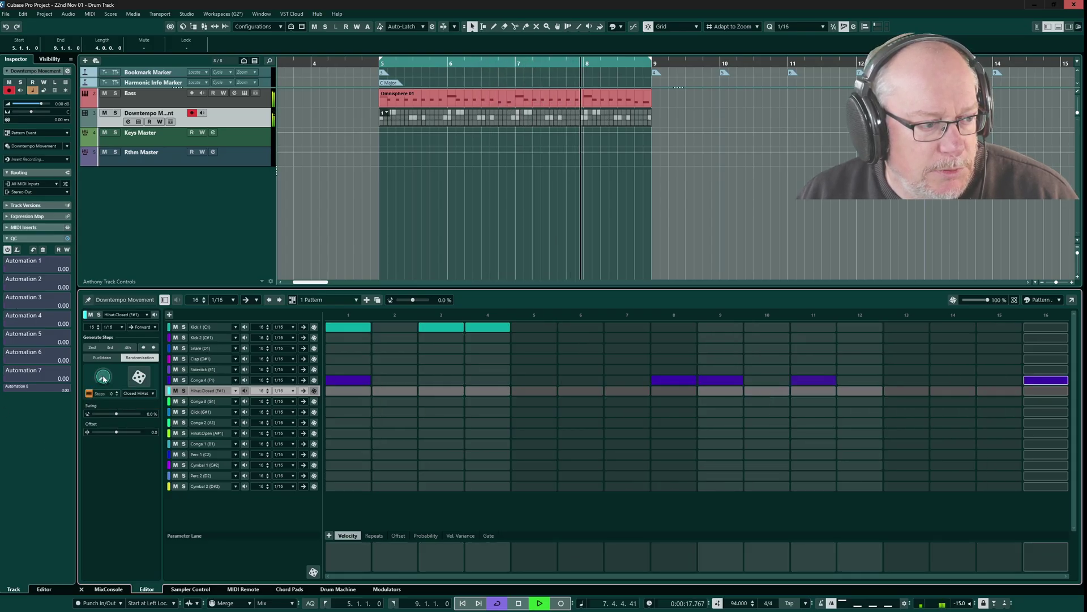
{"action": "left_click_drag", "start_coordinate": [106, 371], "coordinate": [103, 314]}
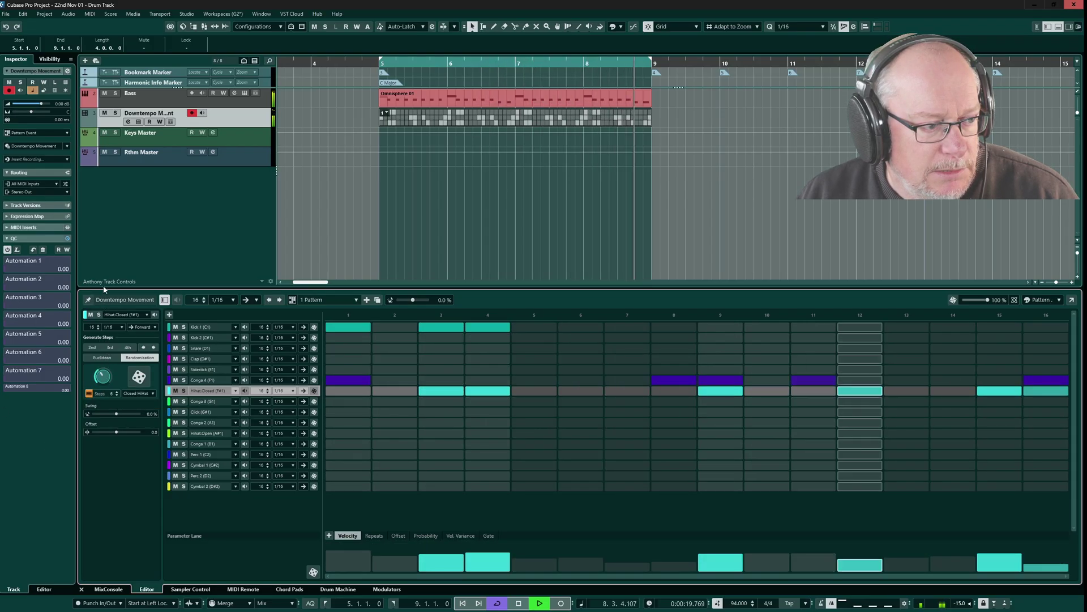
{"action": "scroll", "coordinate": [119, 394], "scroll_direction": "down", "scroll_amount": 2}
{"action": "scroll", "coordinate": [119, 394], "scroll_direction": "up", "scroll_amount": 1}
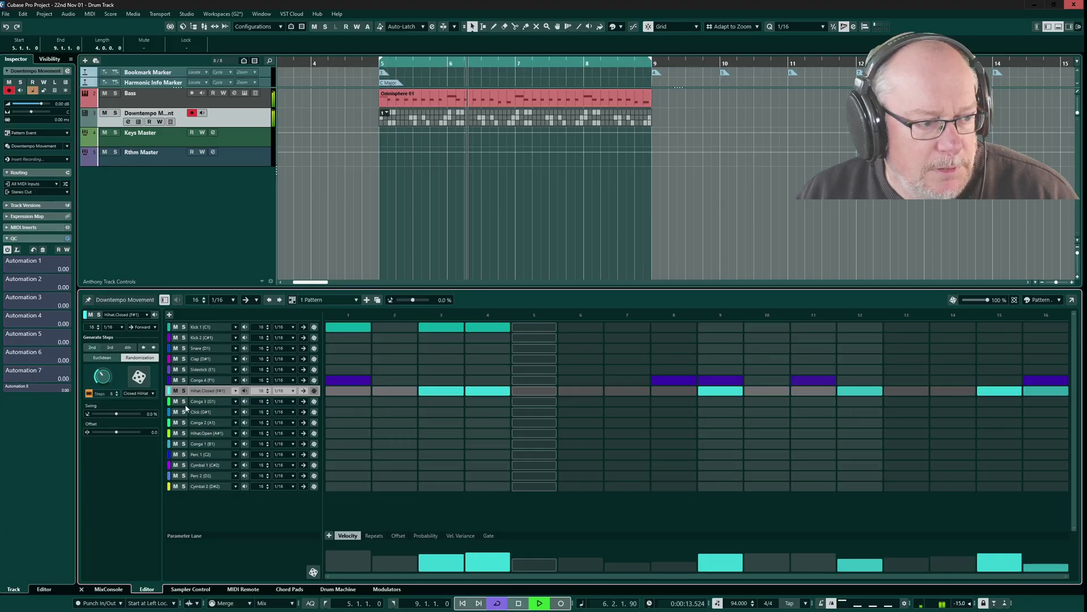
{"action": "left_click", "coordinate": [139, 377]}
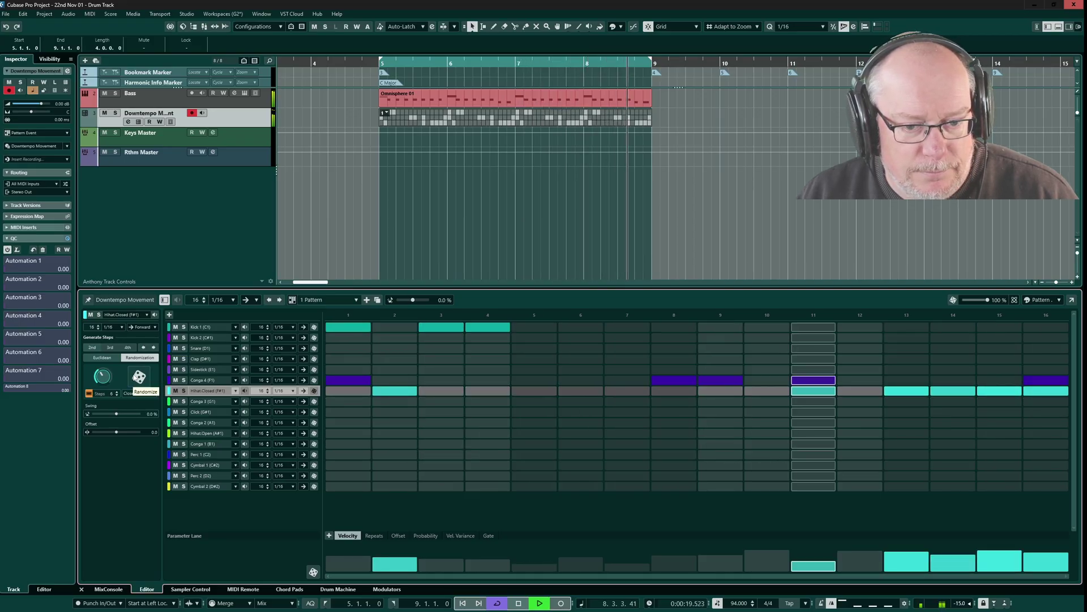
{"action": "left_click", "coordinate": [138, 376]}
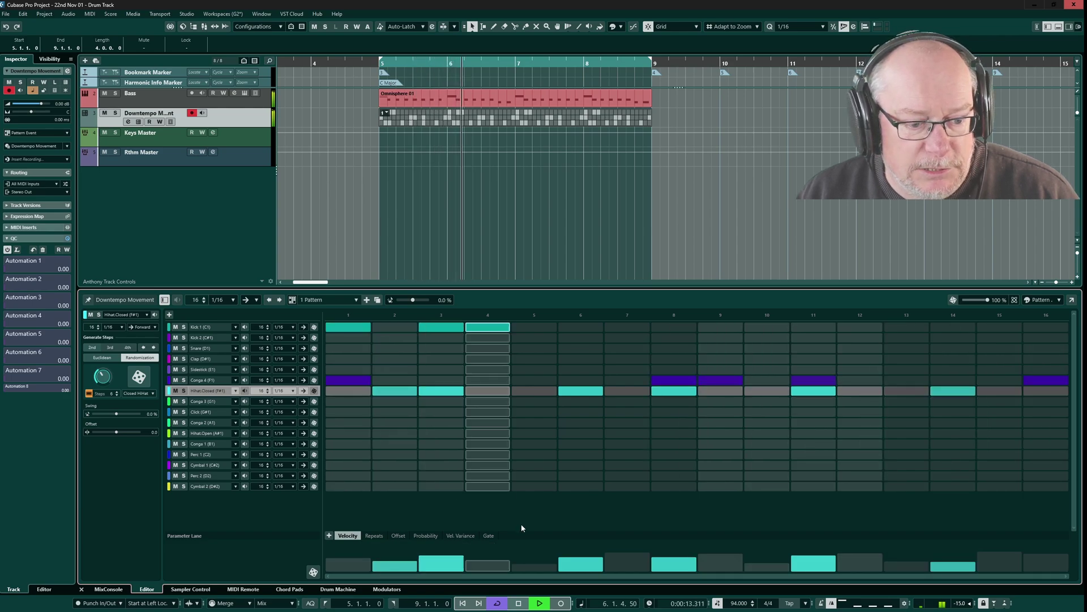
Step: Stop playback and select the Kick 1 lane
{"action": "left_click", "coordinate": [518, 601]}
{"action": "left_click", "coordinate": [215, 327]}
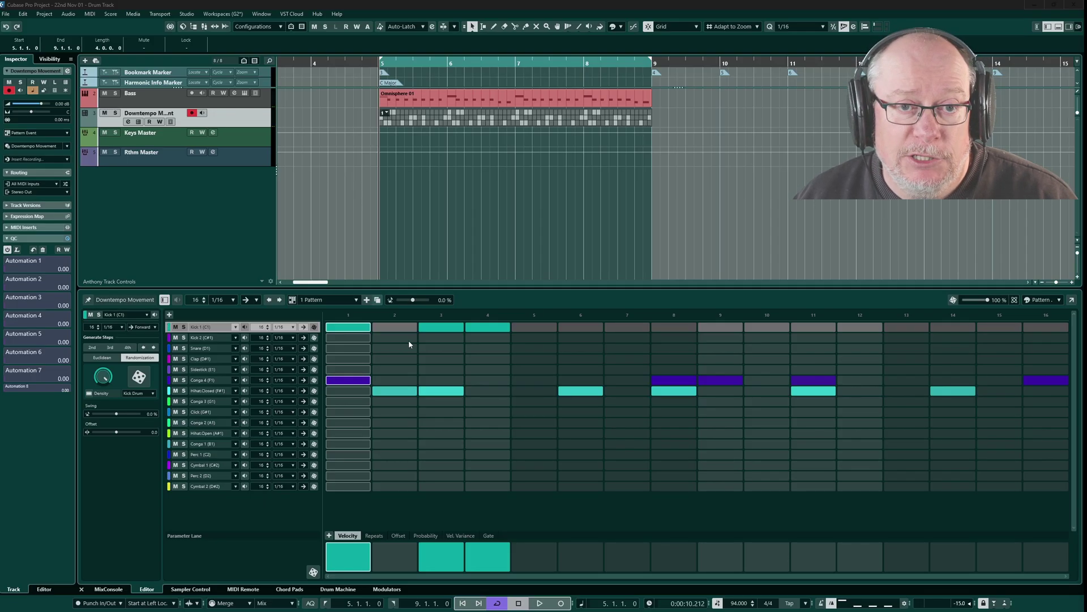
Step: Try adding extra Kick 1 hits at steps 9, 11 and 12
{"action": "left_click", "coordinate": [729, 330]}
{"action": "left_click", "coordinate": [812, 328]}
{"action": "left_click", "coordinate": [859, 329]}
{"action": "left_click", "coordinate": [859, 328]}
{"action": "left_click", "coordinate": [800, 329]}
{"action": "left_click", "coordinate": [731, 329]}
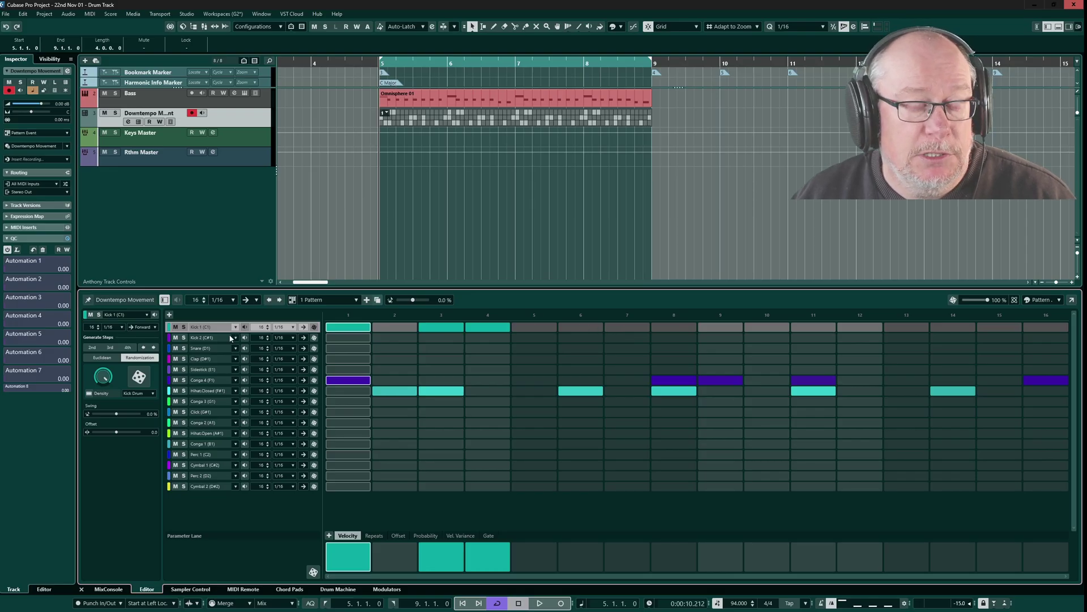
Step: Shorten the Kick 1 lane to 8 steps and audition the pattern
{"action": "left_click", "coordinate": [268, 329]}
{"action": "left_click", "coordinate": [268, 330]}
{"action": "left_click", "coordinate": [268, 329]}
{"action": "left_click", "coordinate": [268, 329]}
{"action": "left_click", "coordinate": [268, 329]}
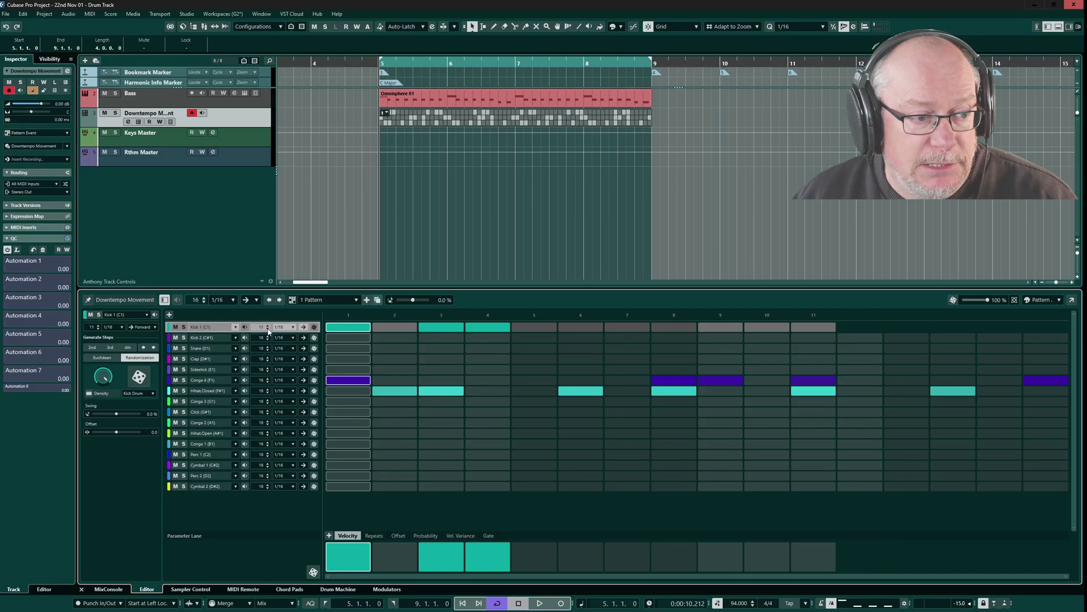
{"action": "left_click", "coordinate": [268, 329]}
{"action": "left_click", "coordinate": [268, 330]}
{"action": "left_click", "coordinate": [268, 330]}
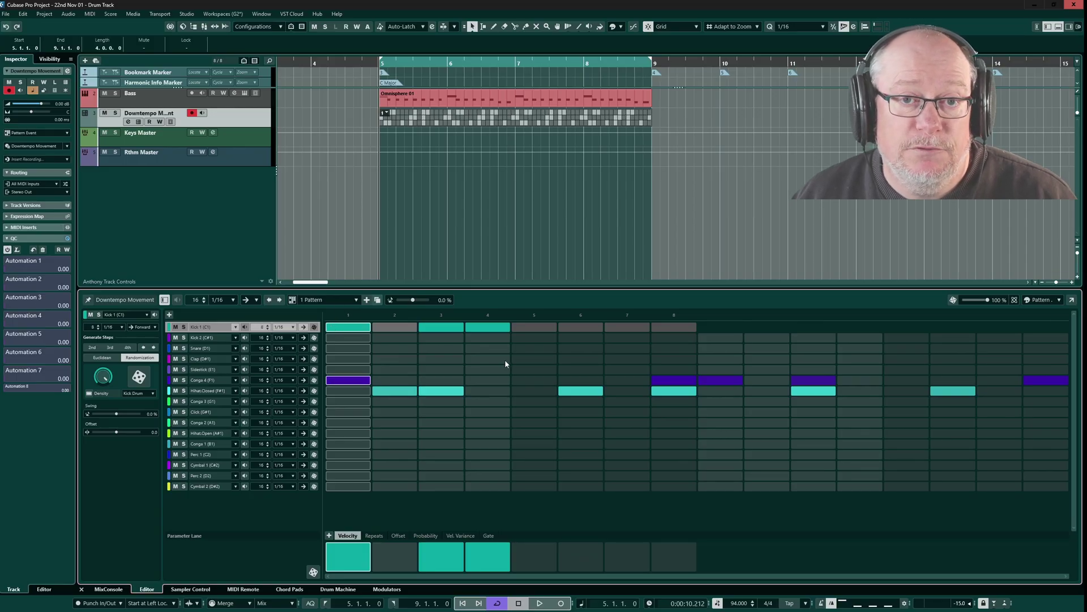
{"action": "key", "text": "space"}
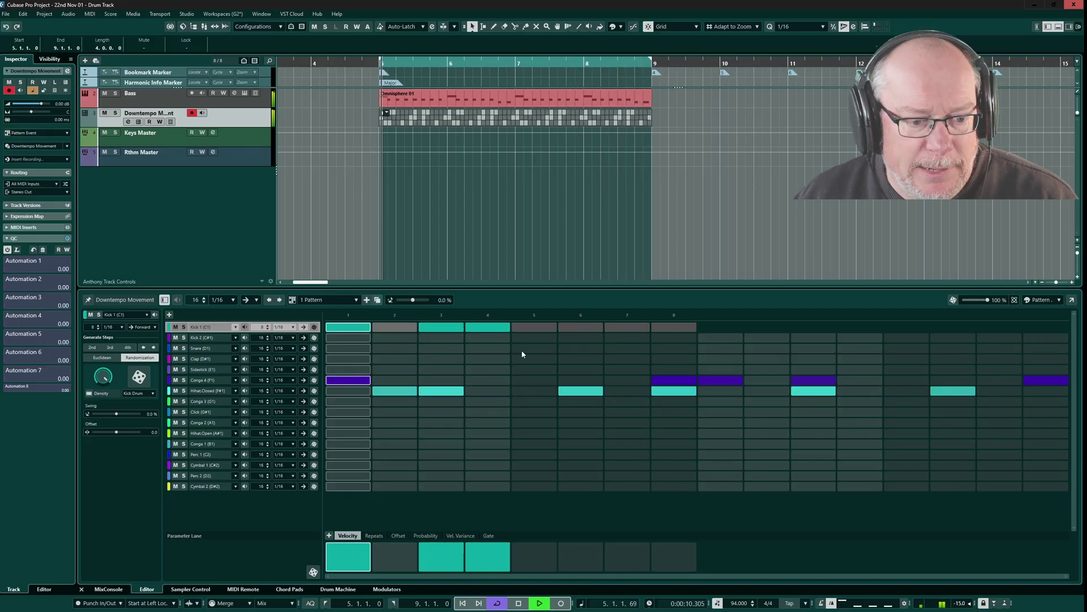
{"action": "left_click", "coordinate": [519, 603]}
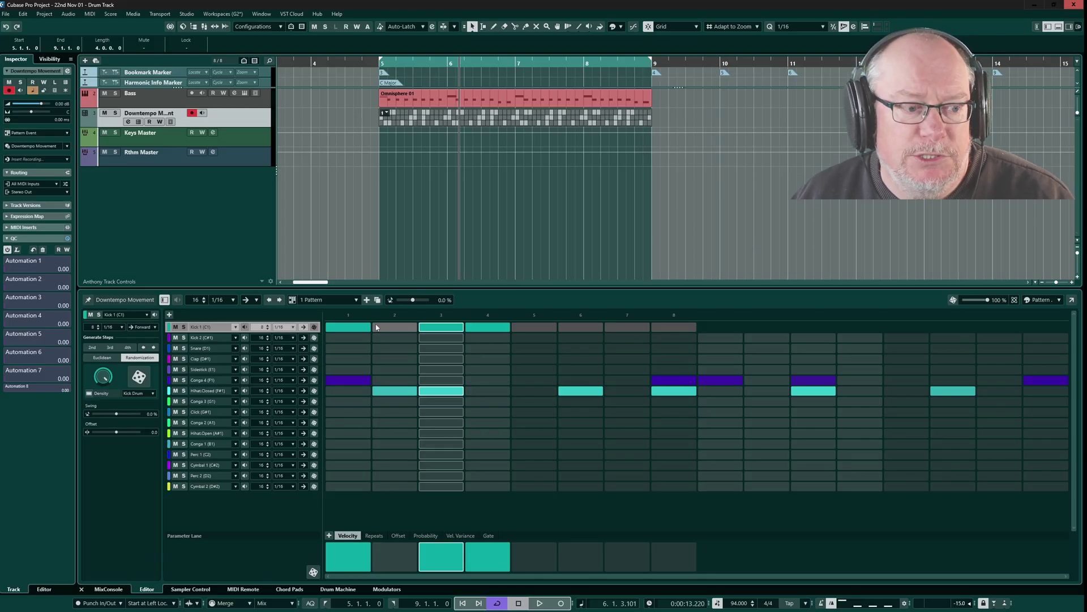
Step: Slightly raise the velocities of all Conga 4 steps together and add velocity variance across the lane
{"action": "left_click", "coordinate": [304, 380]}
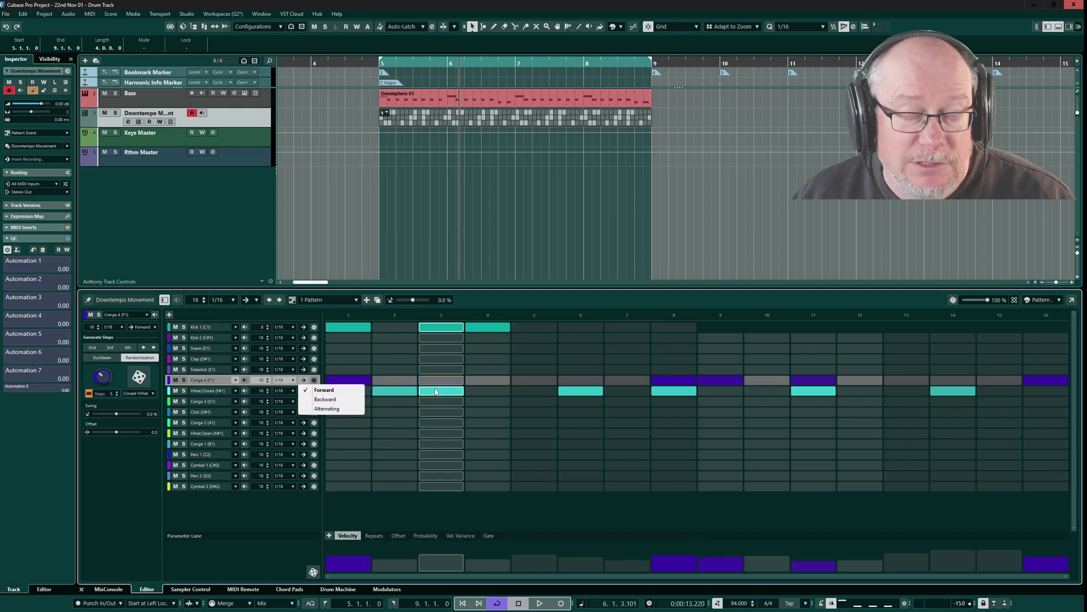
{"action": "left_click", "coordinate": [123, 472]}
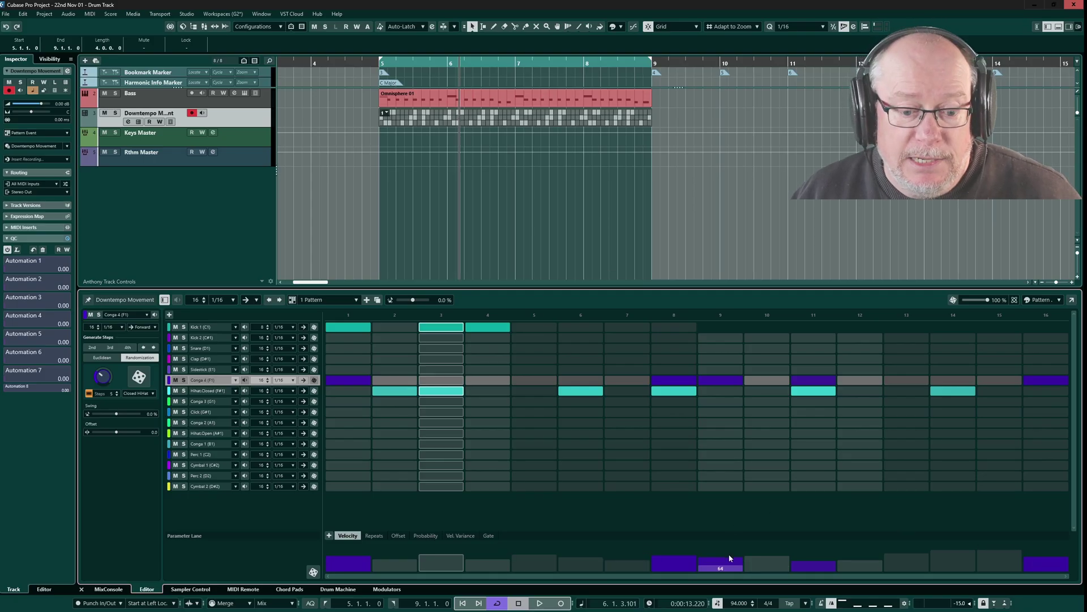
{"action": "mouse_move", "coordinate": [715, 566]}
{"action": "left_mouse_down"}
{"action": "mouse_move", "coordinate": [705, 553]}
{"action": "mouse_move", "coordinate": [715, 569]}
{"action": "mouse_move", "coordinate": [716, 553]}
{"action": "mouse_move", "coordinate": [711, 559]}
{"action": "left_mouse_up"}
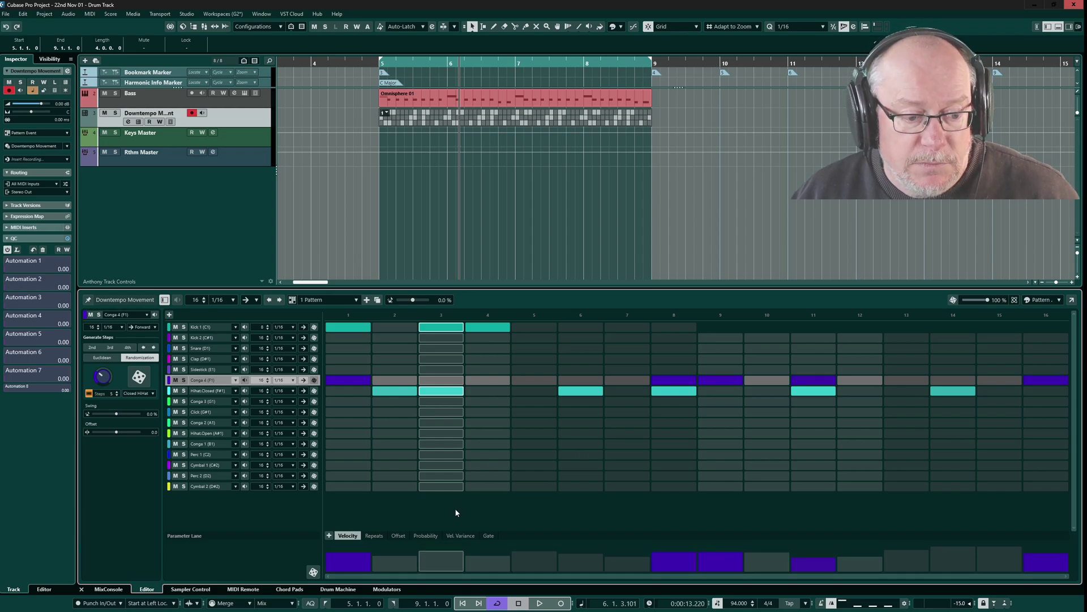
{"action": "left_click", "coordinate": [461, 535]}
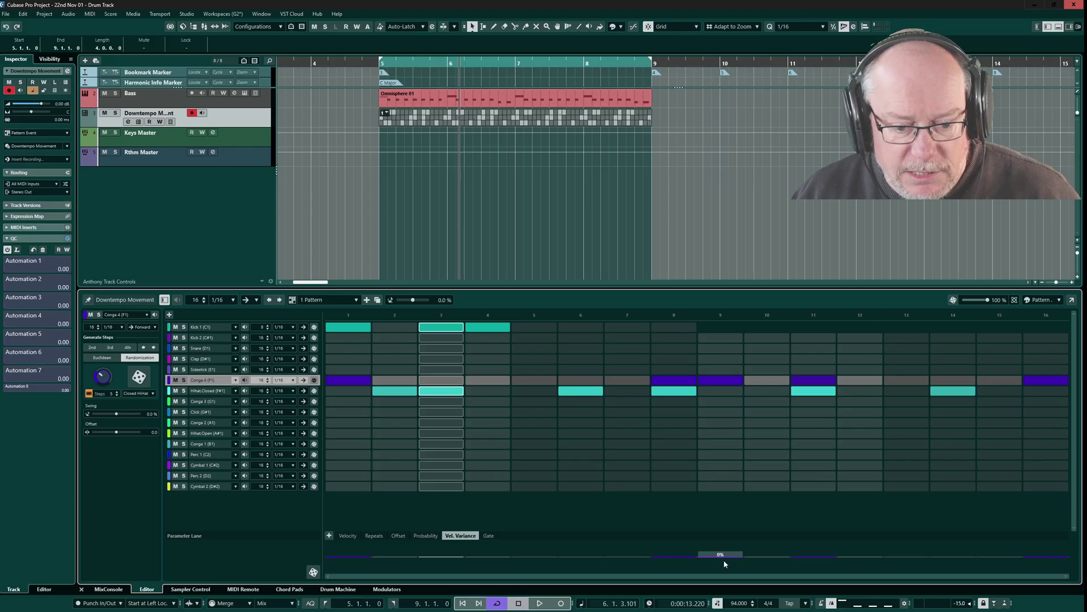
{"action": "left_click_drag", "start_coordinate": [717, 556], "coordinate": [708, 553]}
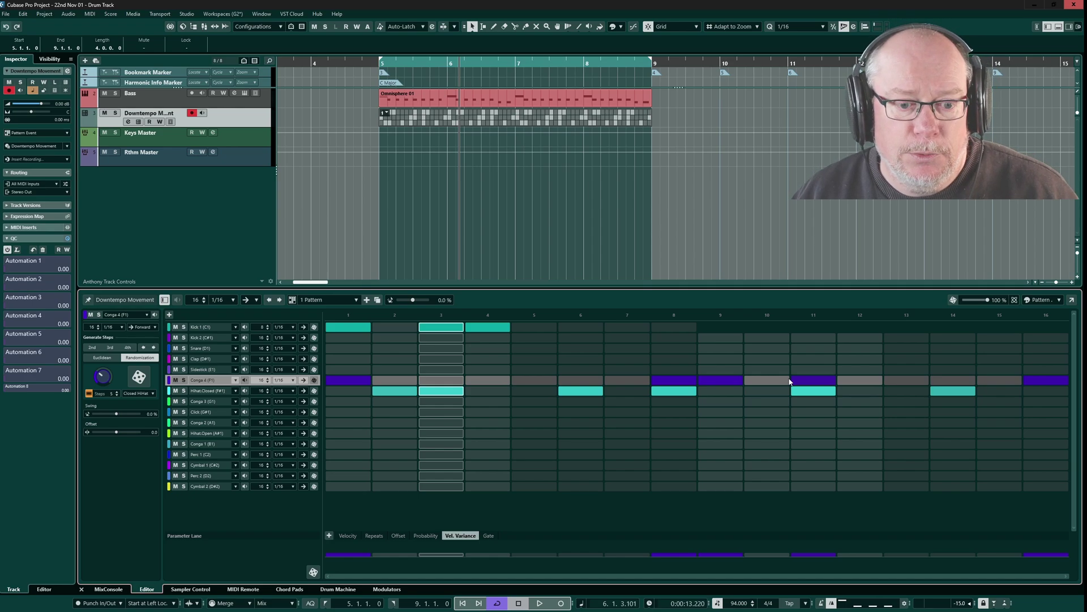
Step: Add velocity variance across all steps of the closed hi-hat lane and audition the pattern
{"action": "left_click", "coordinate": [205, 392]}
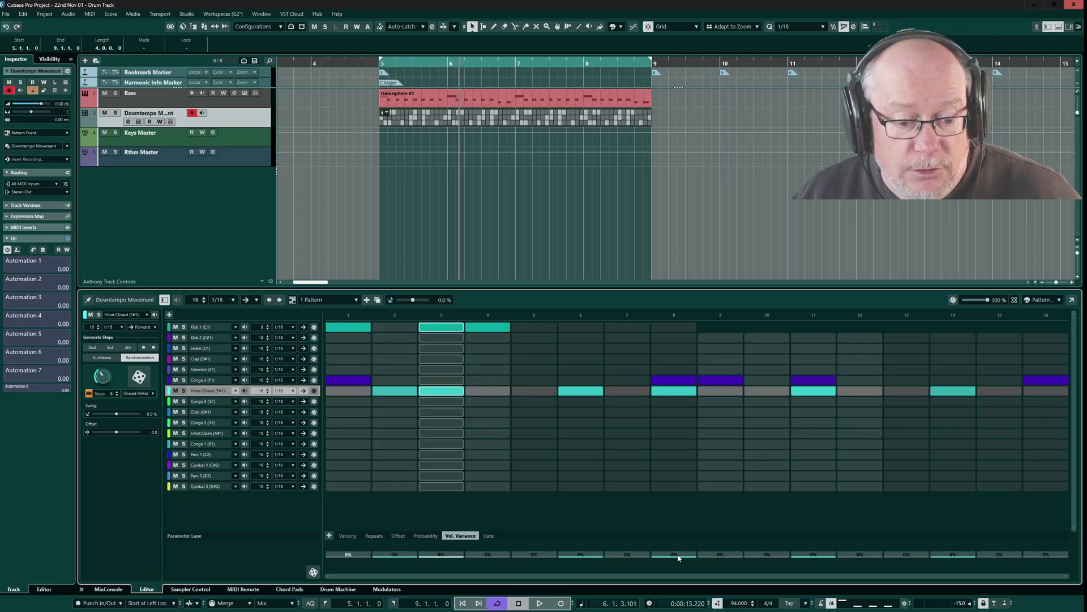
{"action": "left_click_drag", "start_coordinate": [683, 558], "coordinate": [690, 555]}
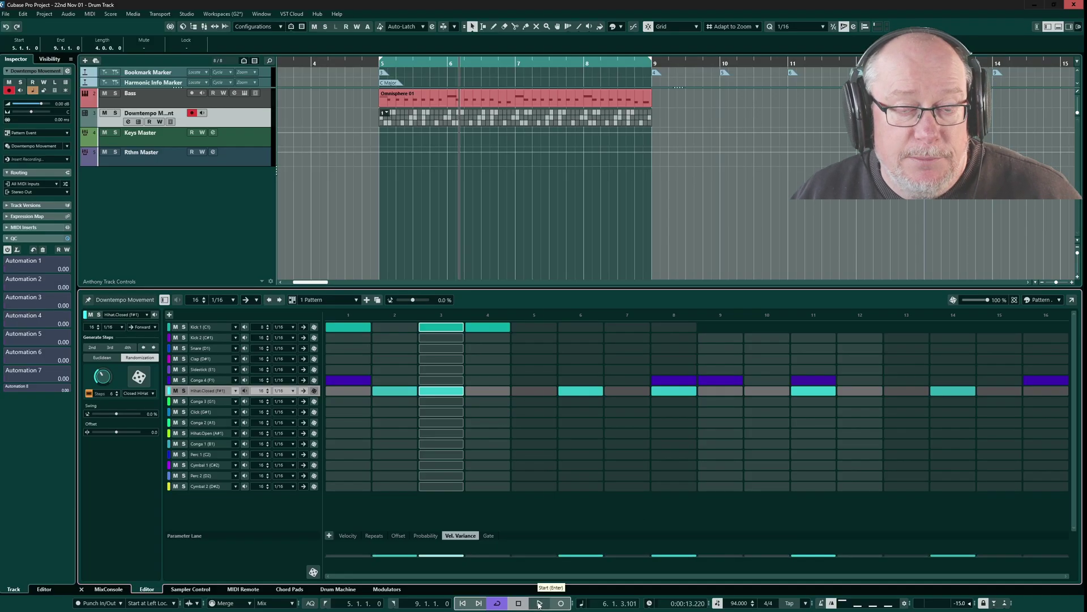
{"action": "key", "text": "space"}
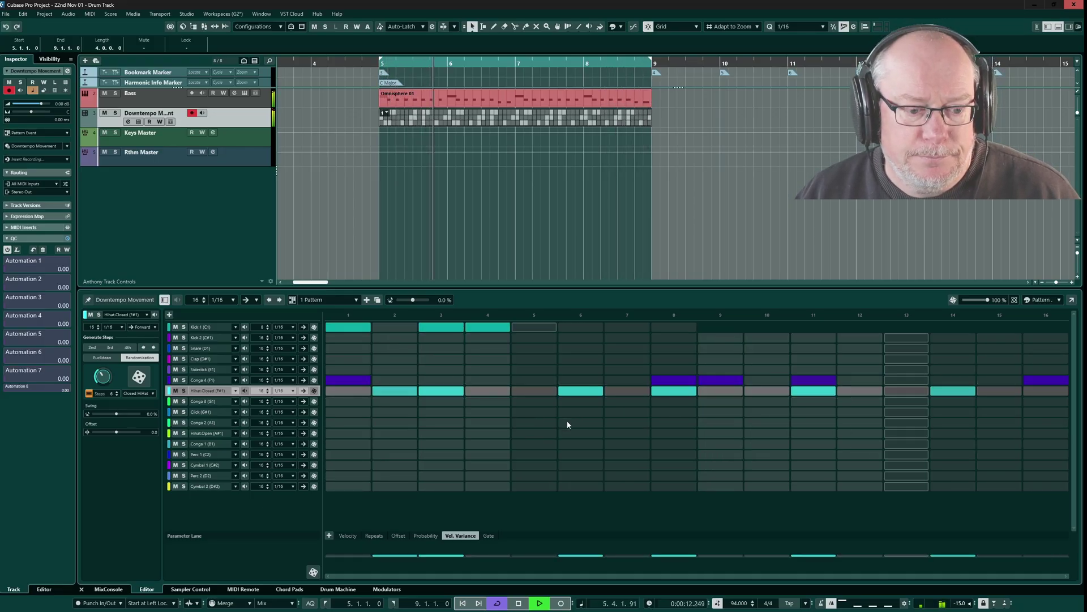
{"action": "key", "text": "space"}
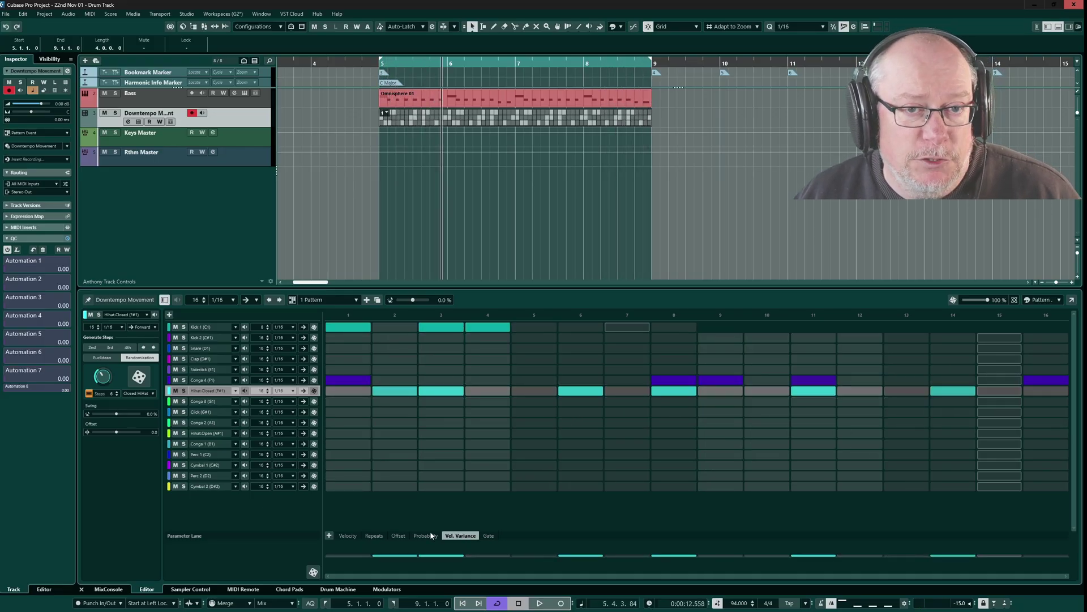
Step: View the closed hi-hat lane's gate values and try a lower probability on its step 6
{"action": "left_click", "coordinate": [489, 536]}
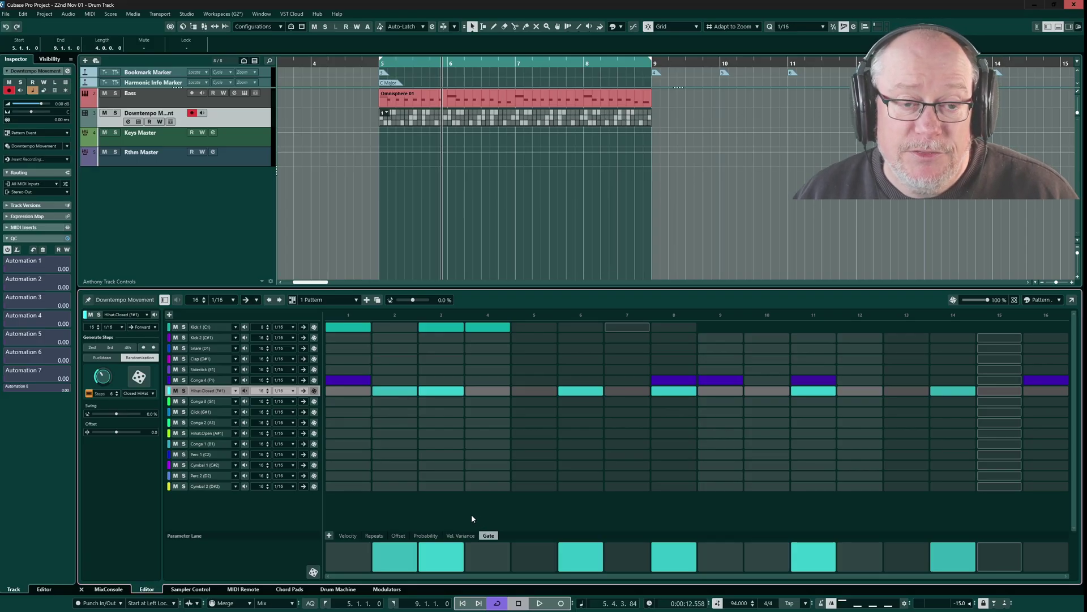
{"action": "left_click", "coordinate": [427, 536]}
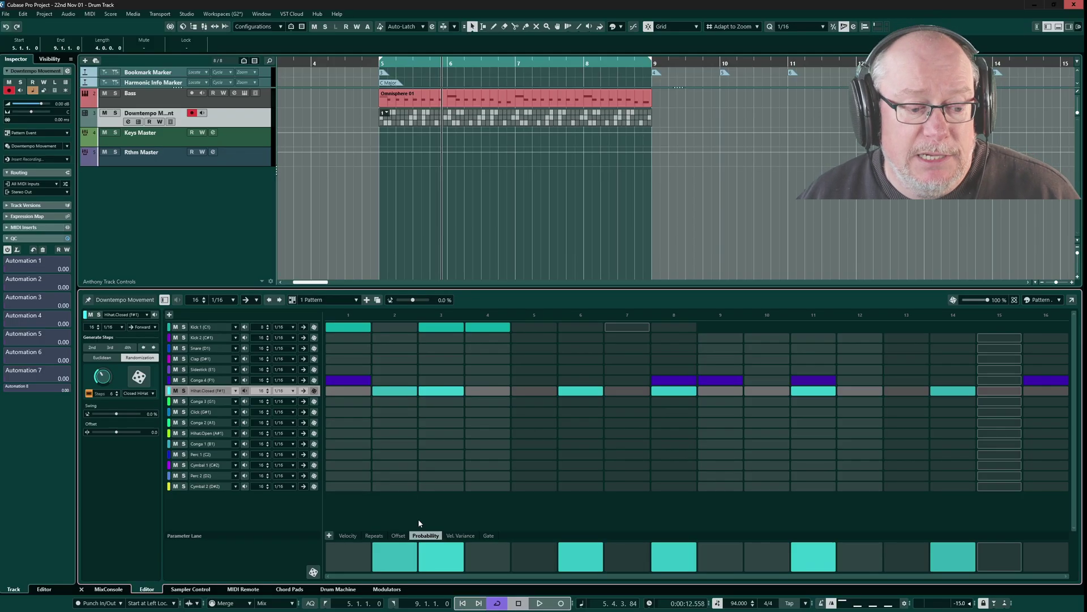
{"action": "left_click_drag", "start_coordinate": [589, 546], "coordinate": [582, 569]}
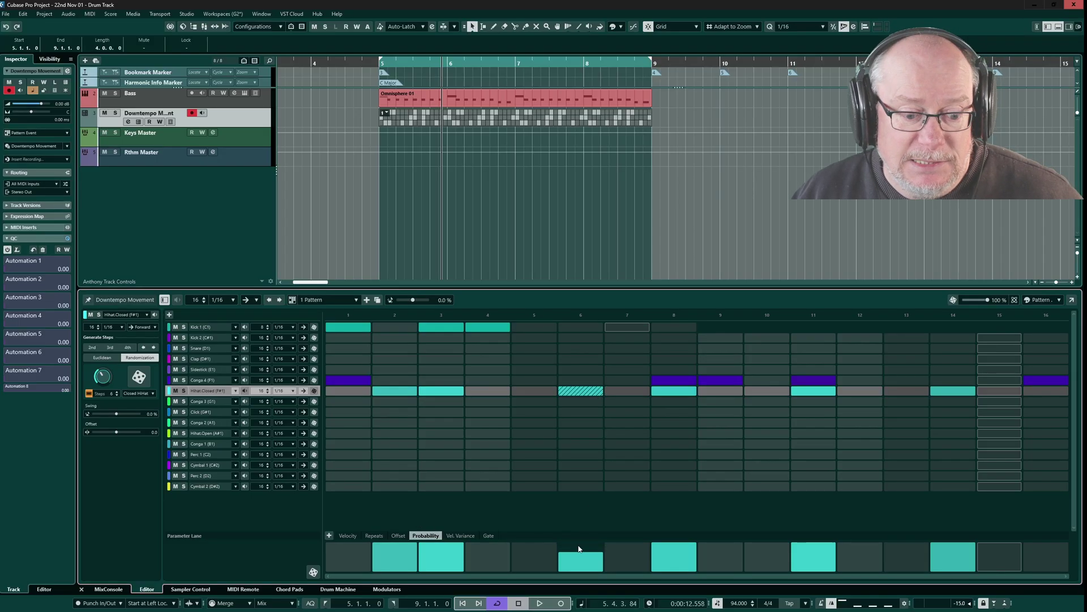
{"action": "left_click_drag", "start_coordinate": [581, 557], "coordinate": [589, 507]}
Step: Look through the closed hi-hat lane's offset, repeats and velocity variance parameters
{"action": "left_click", "coordinate": [399, 536]}
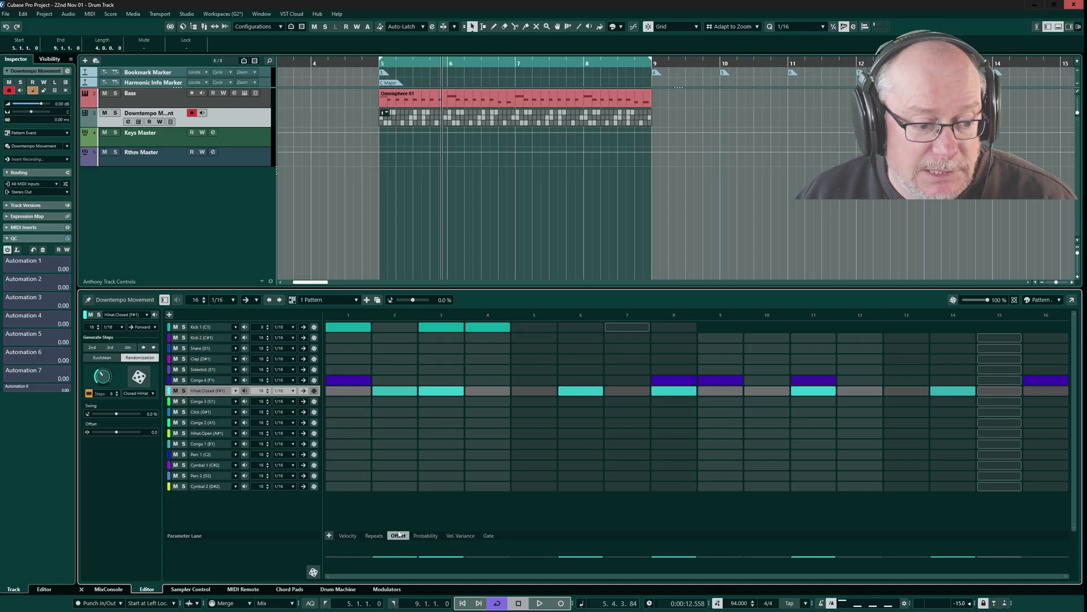
{"action": "left_click", "coordinate": [373, 536]}
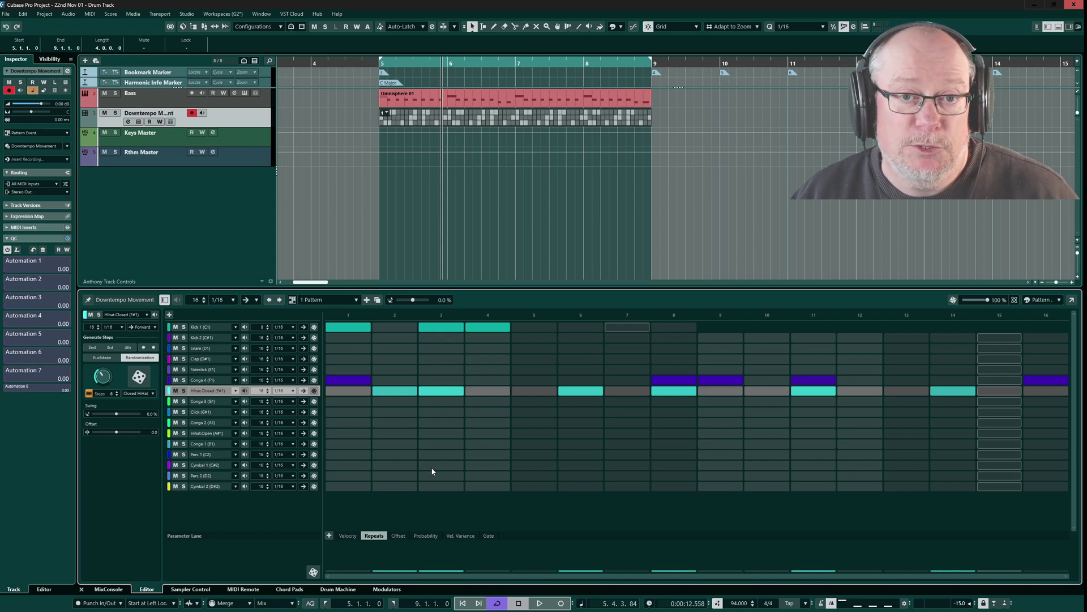
{"action": "left_click", "coordinate": [461, 536]}
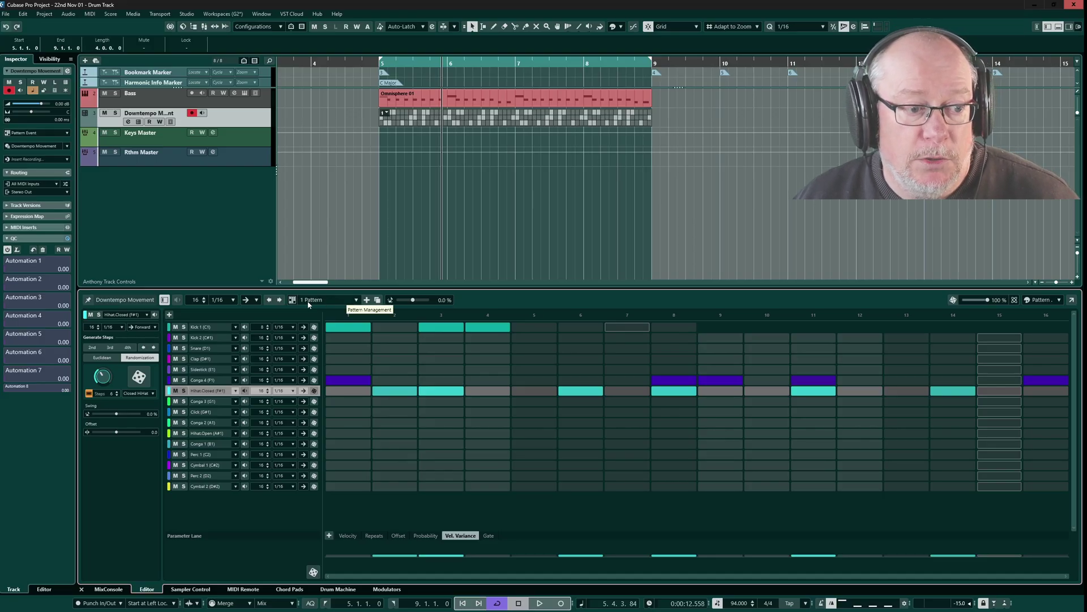
Step: Duplicate the pattern; in the copy, move the closed hi-hat from step 3 to 4, add Conga 3 at step 7, clear Conga 4 at step 8
{"action": "left_click", "coordinate": [356, 300]}
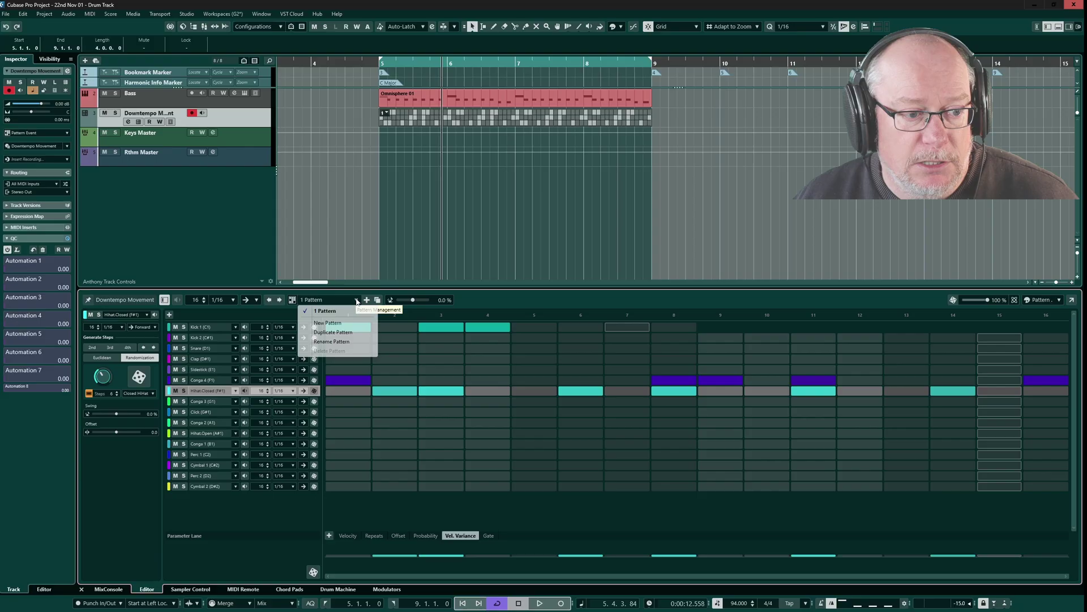
{"action": "left_click", "coordinate": [324, 333]}
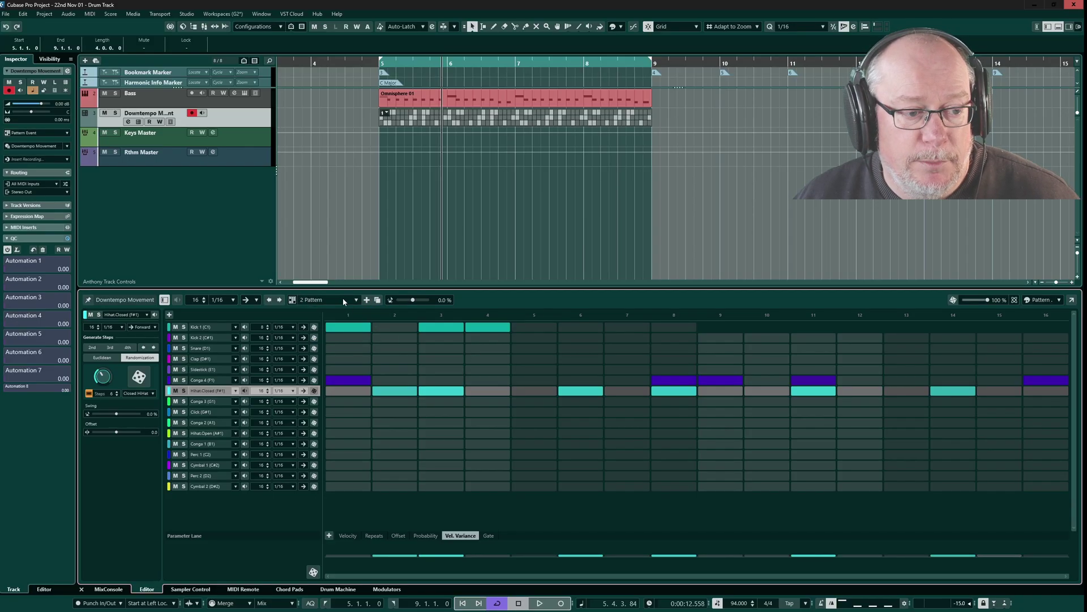
{"action": "left_click", "coordinate": [447, 392]}
{"action": "left_click", "coordinate": [499, 393]}
{"action": "left_click", "coordinate": [639, 401]}
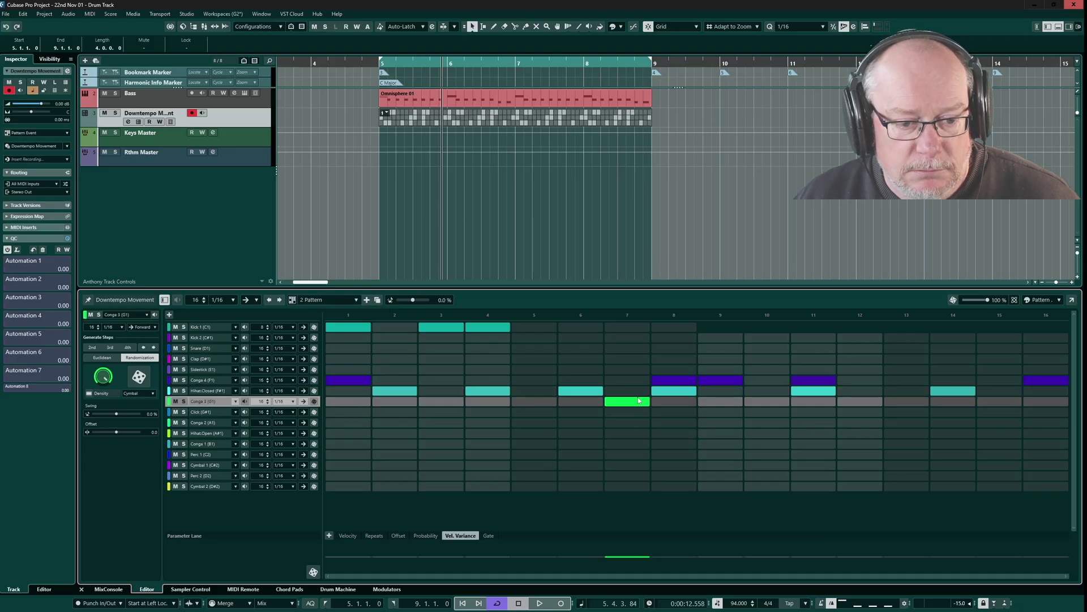
{"action": "left_click", "coordinate": [682, 384]}
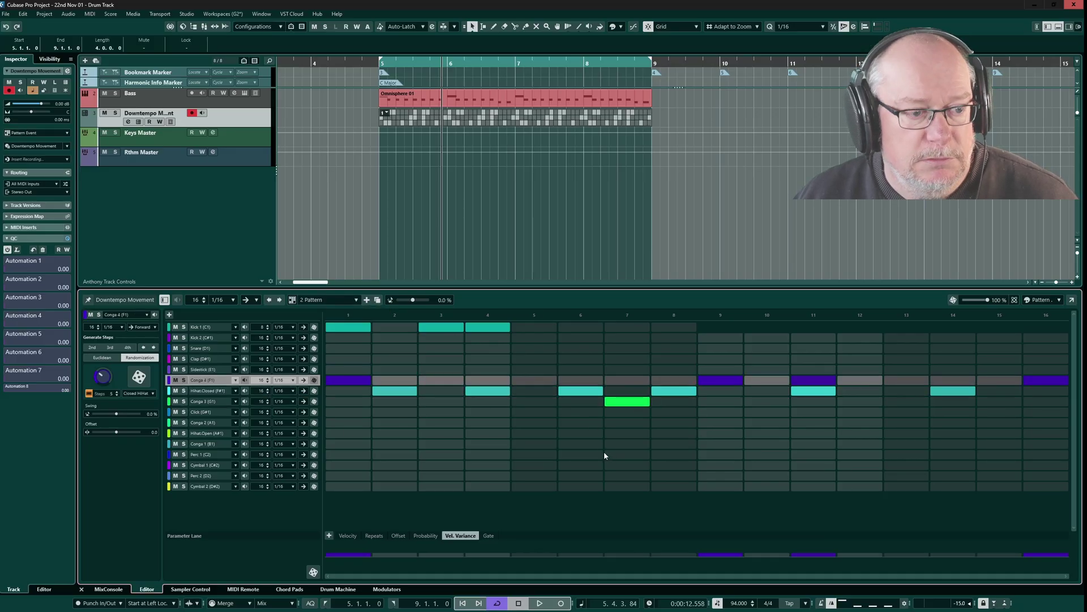
Step: Switch the editor to 1 Pattern and back to 2 Pattern to compare them
{"action": "left_click", "coordinate": [355, 300]}
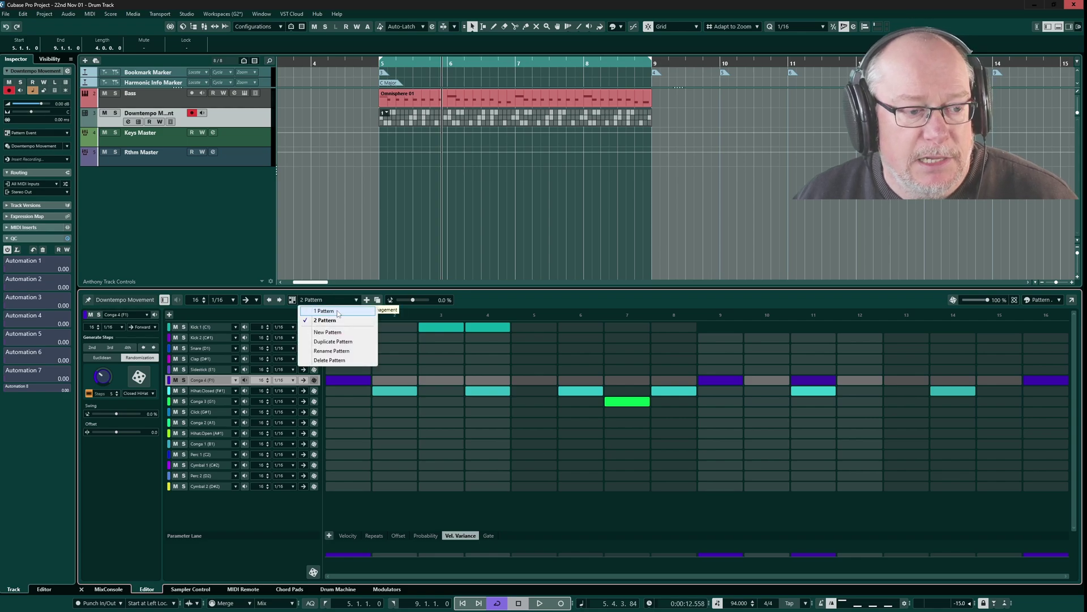
{"action": "left_click", "coordinate": [325, 310]}
{"action": "left_click", "coordinate": [352, 301]}
{"action": "left_click", "coordinate": [324, 320]}
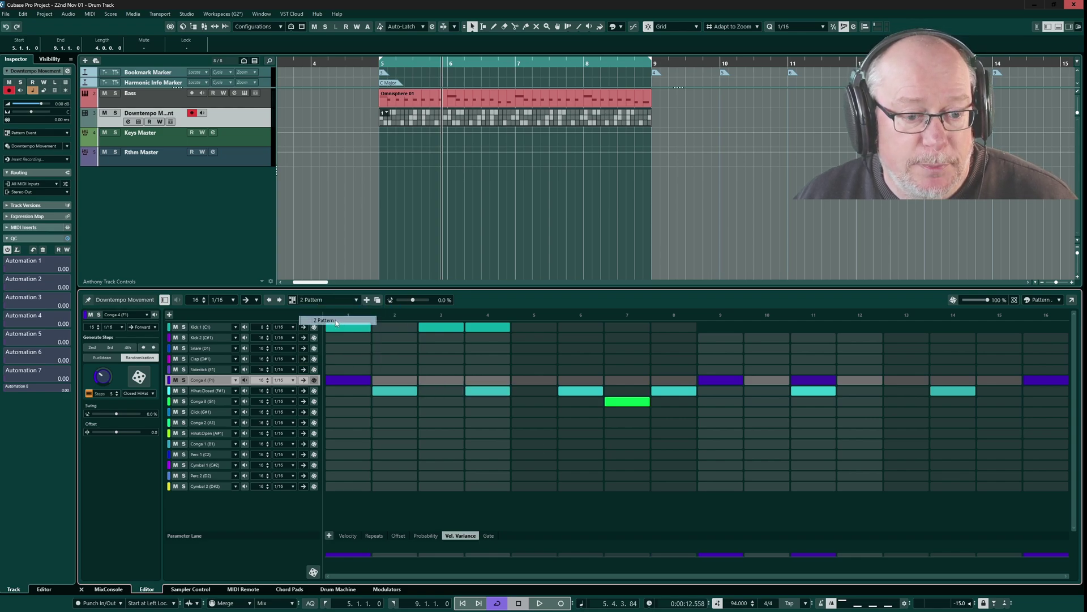
Step: Split the pattern event at bar 7, with 1 Pattern assigned to the first half and 2 Pattern to the second
{"action": "left_click", "coordinate": [386, 112]}
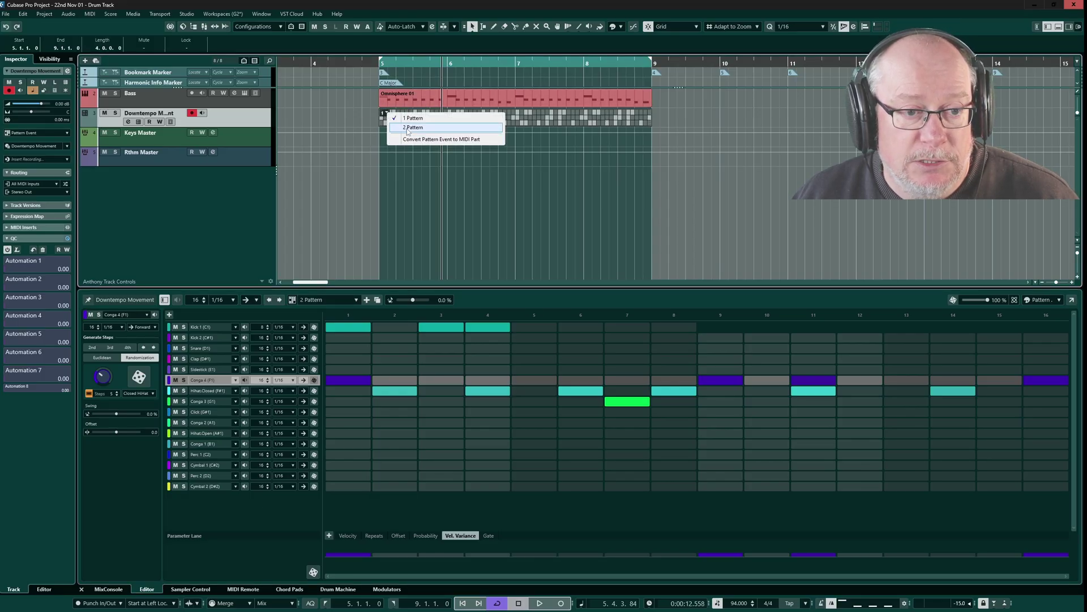
{"action": "left_click", "coordinate": [409, 128]}
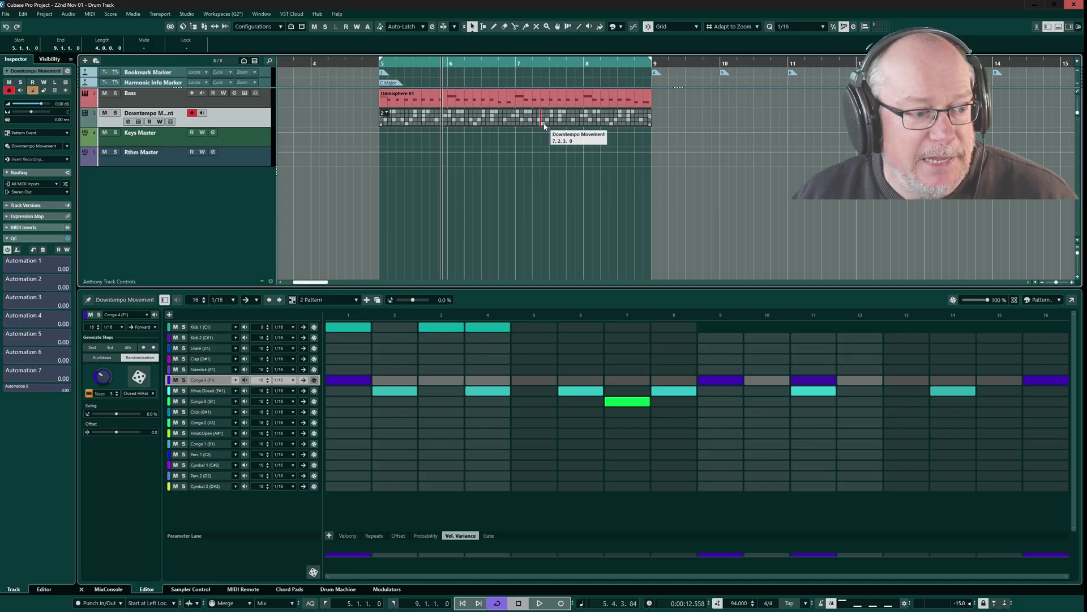
{"action": "key", "text": "3"}
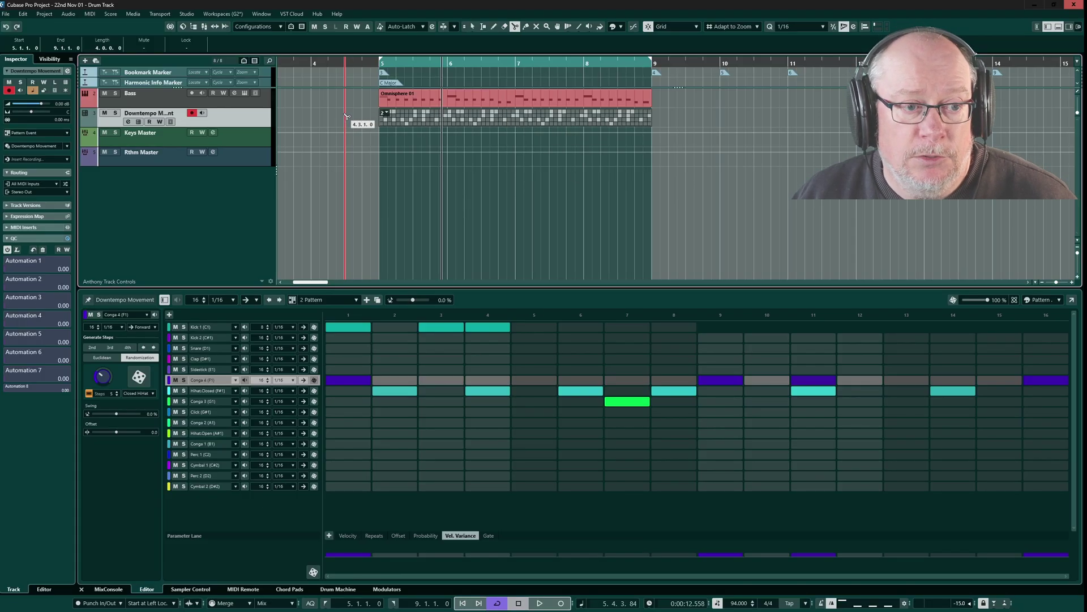
{"action": "left_click", "coordinate": [518, 118]}
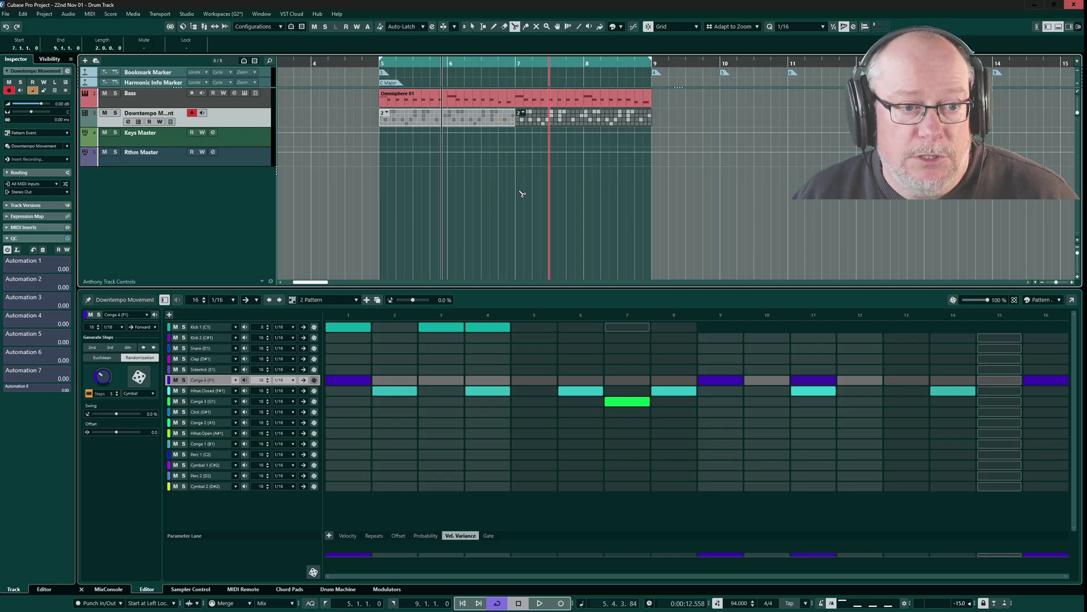
{"action": "key", "text": "1"}
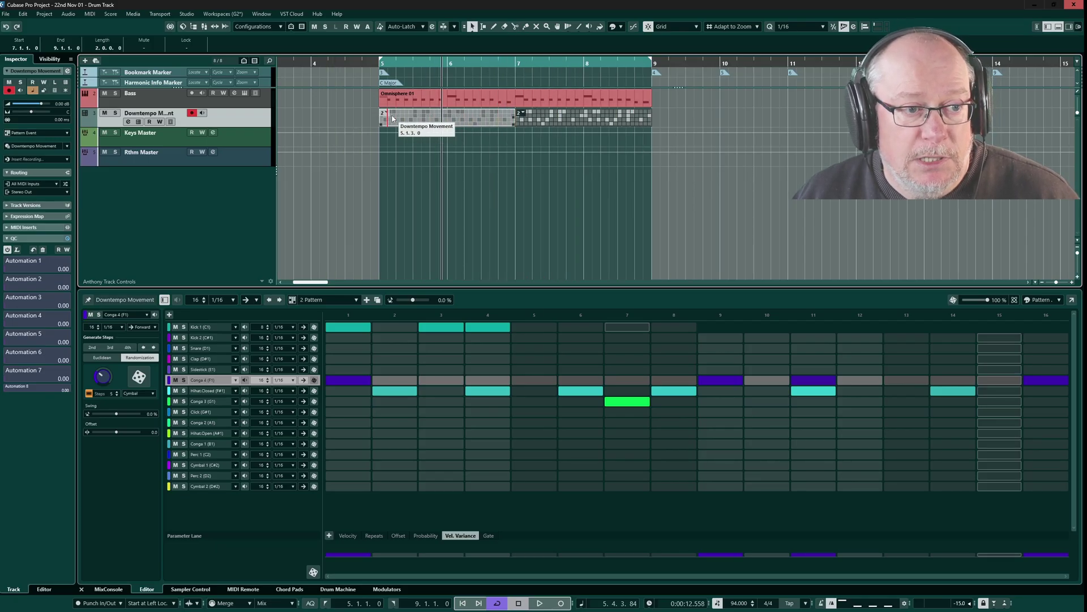
{"action": "left_click", "coordinate": [384, 112]}
{"action": "left_click", "coordinate": [407, 117]}
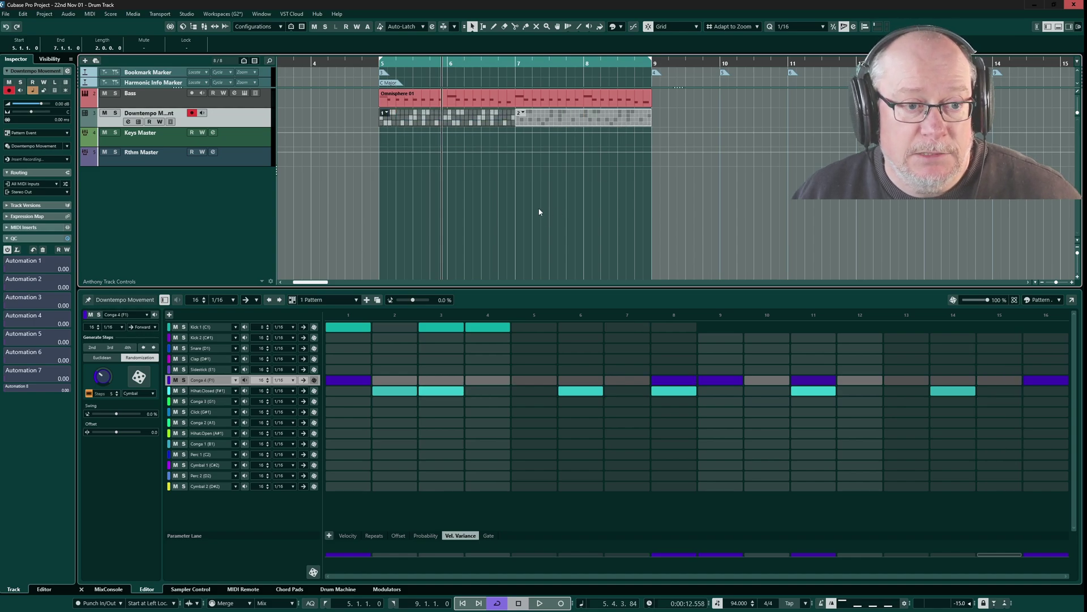
Step: Select the two halves of the pattern event alternately to compare their patterns in the editor
{"action": "left_click", "coordinate": [540, 121]}
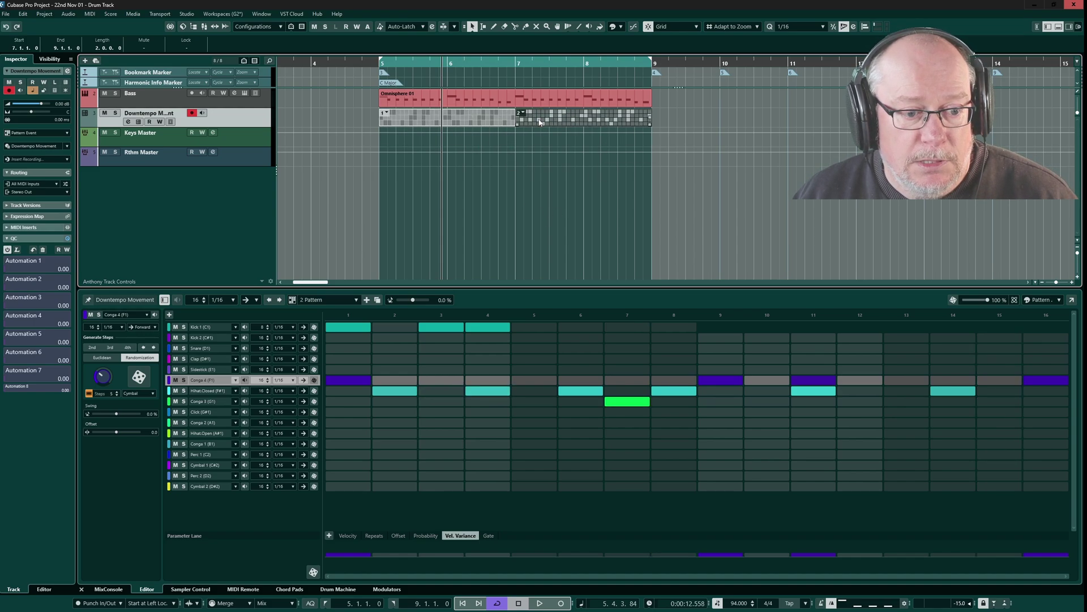
{"action": "left_click", "coordinate": [473, 120]}
{"action": "left_click", "coordinate": [579, 117]}
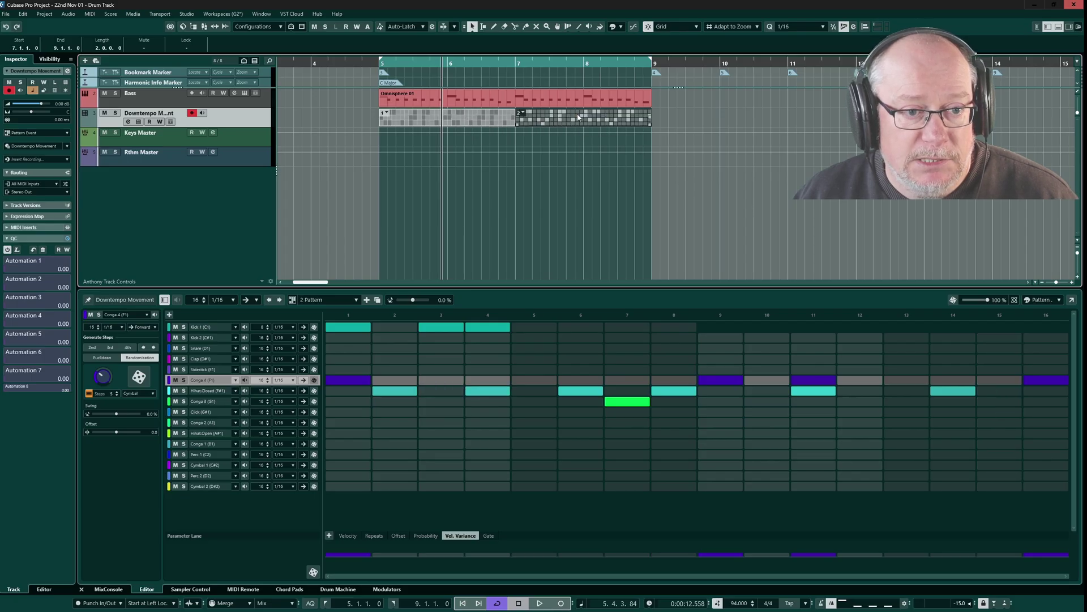
Step: Play back the pattern change from the first half of the event into the second half
{"action": "left_click", "coordinate": [457, 119]}
{"action": "key", "text": "space"}
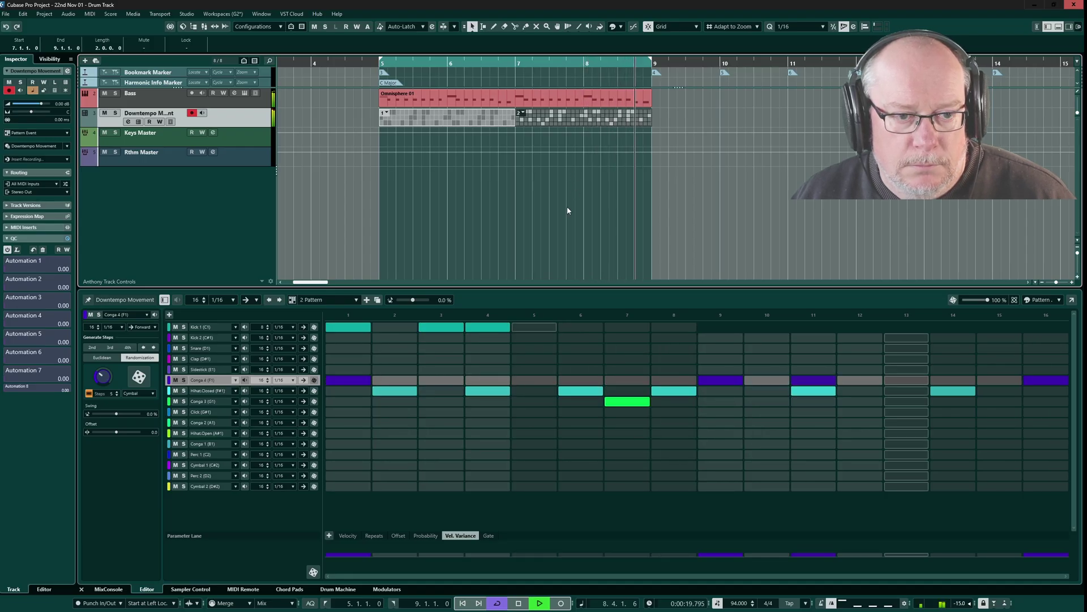
{"action": "key", "text": "space"}
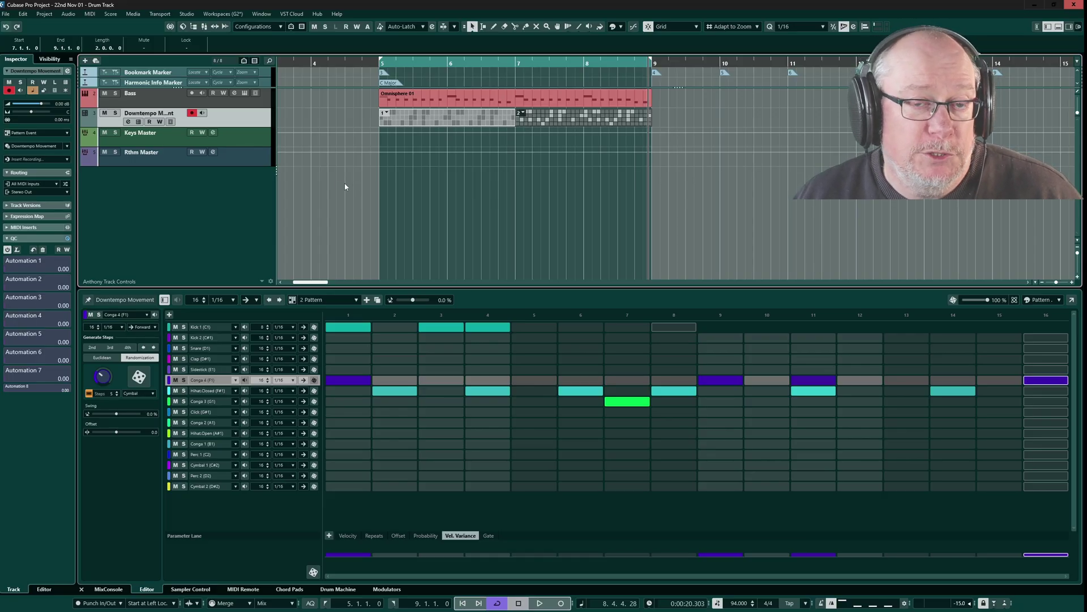
Step: Duplicate the bass part and both drum pattern events twice along the timeline, starting at bar 9
{"action": "scroll", "coordinate": [345, 187], "scroll_direction": "down", "scroll_amount": 2}
{"action": "left_click_drag", "start_coordinate": [456, 167], "coordinate": [514, 90]}
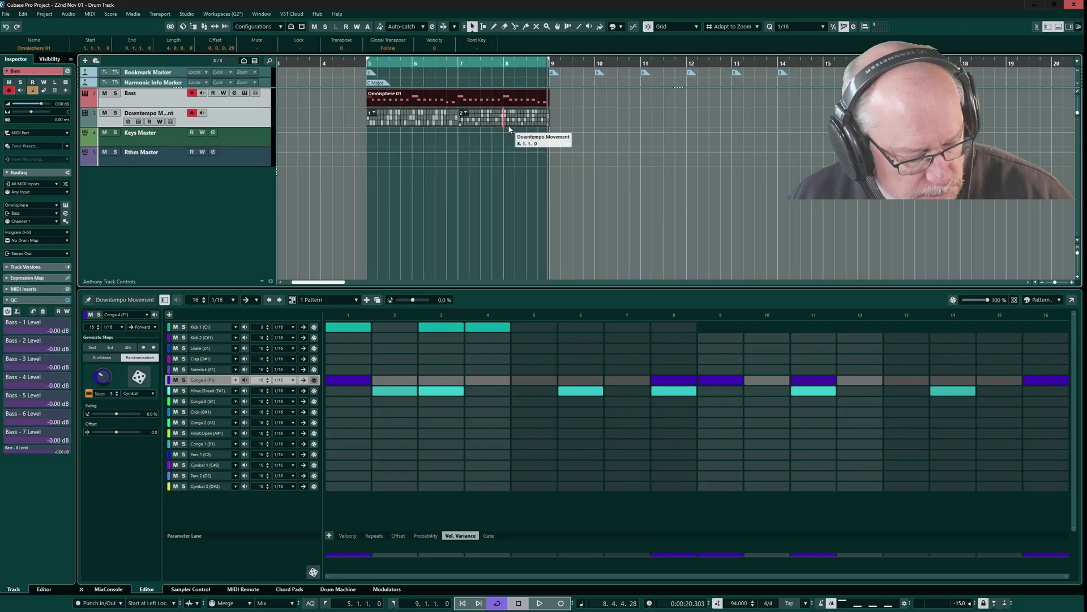
{"action": "key", "text": "ctrl+d"}
{"action": "key", "text": "ctrl+d"}
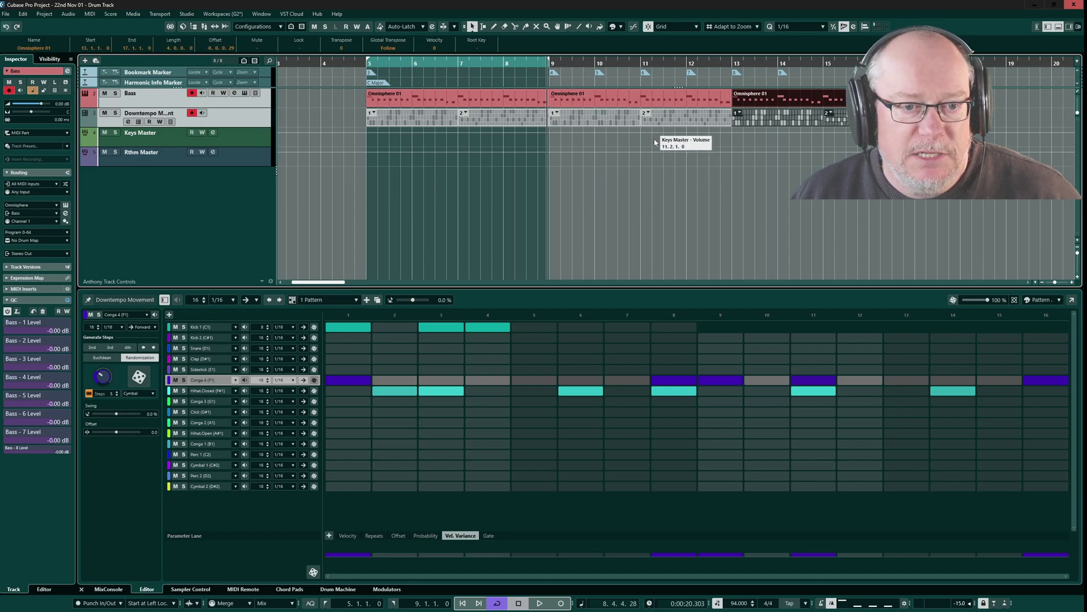
Step: Convert the drum pattern event at bar 11 to a MIDI part
{"action": "left_click", "coordinate": [672, 117]}
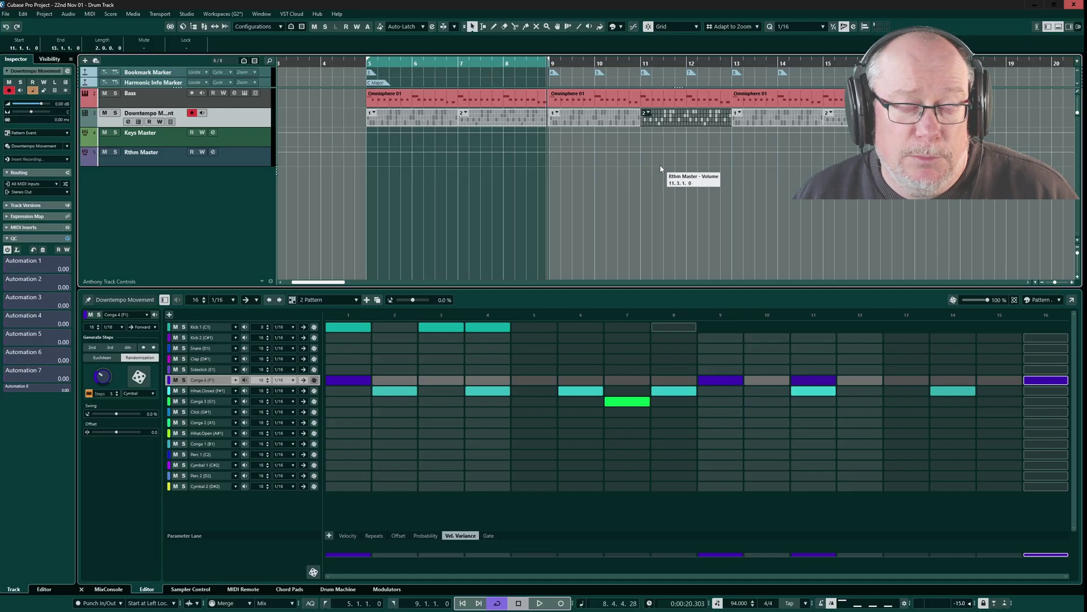
{"action": "left_click", "coordinate": [648, 115]}
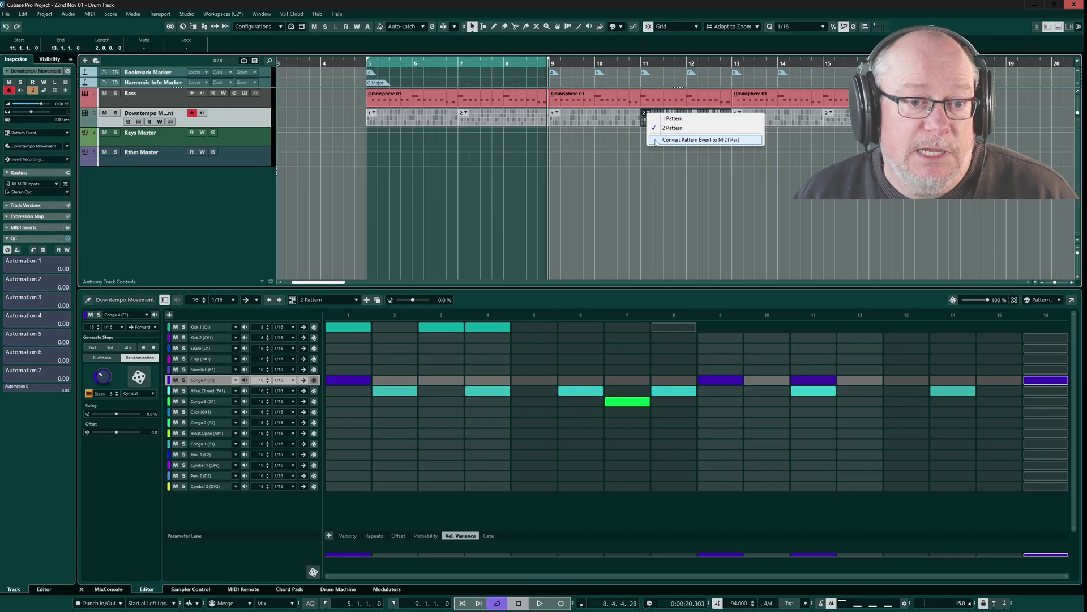
{"action": "left_click", "coordinate": [706, 140]}
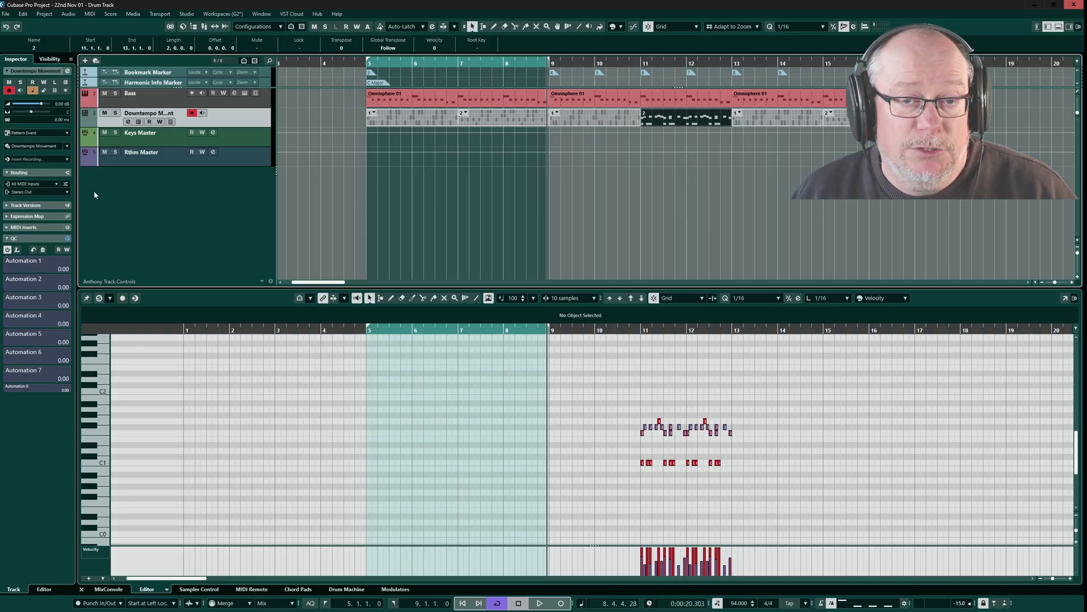
Step: Erase the drum pattern event at bar 9 and the drum MIDI part at bar 11
{"action": "right_click", "coordinate": [580, 161]}
{"action": "left_click", "coordinate": [610, 160]}
{"action": "left_click", "coordinate": [612, 116]}
{"action": "left_click", "coordinate": [663, 117]}
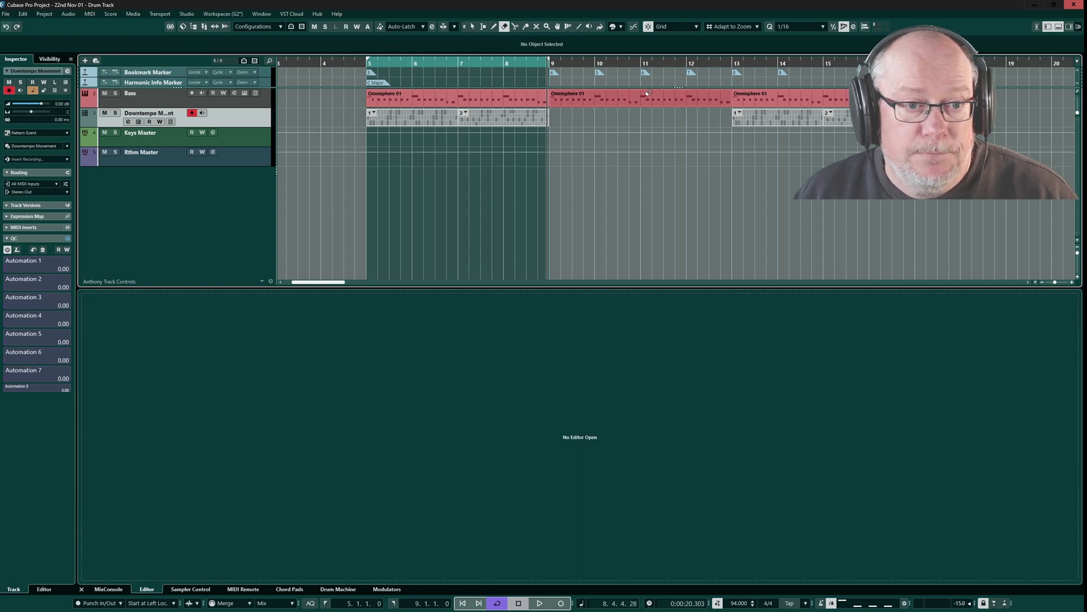
Step: Set the cycle range to bars 9 to 11 and create a pattern event there on the drum track
{"action": "key", "text": "1"}
{"action": "left_click", "coordinate": [579, 128]}
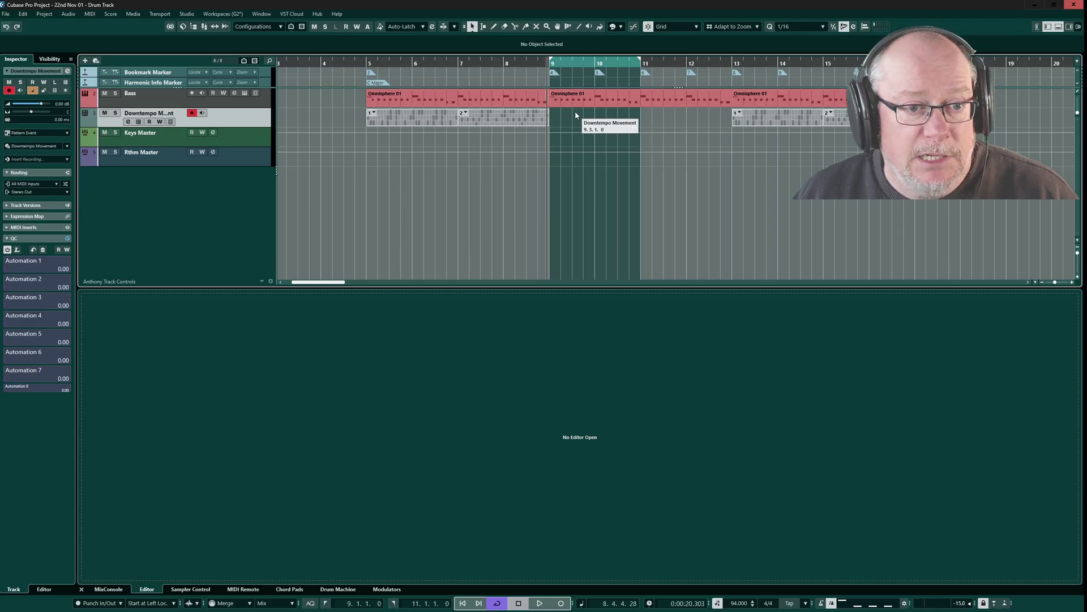
{"action": "double_click", "coordinate": [576, 116]}
Step: Erase the new drum pattern event at bar 9
{"action": "right_click", "coordinate": [640, 120]}
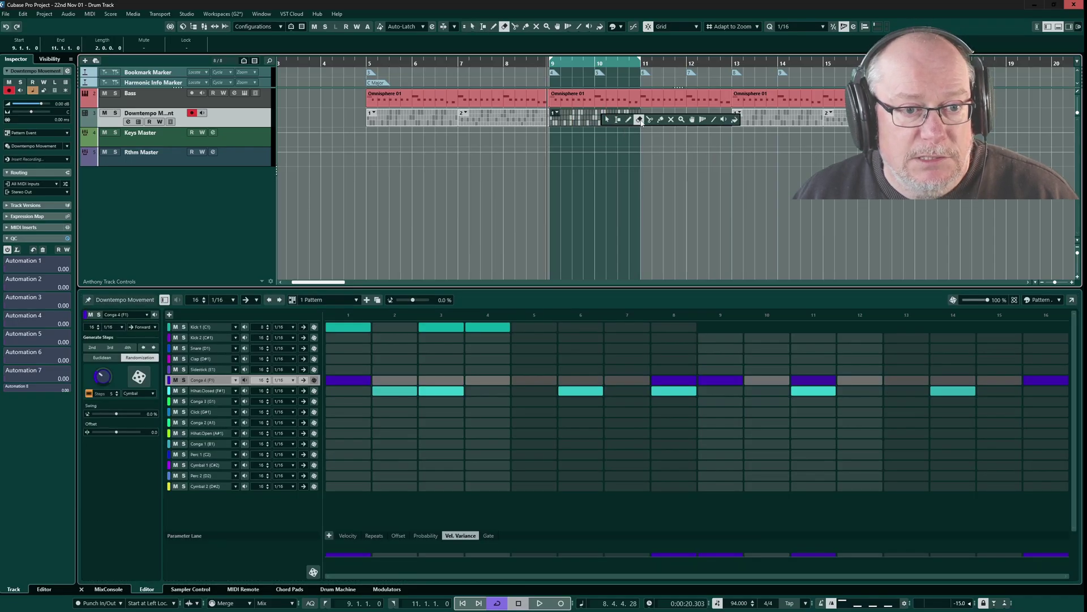
{"action": "left_click", "coordinate": [640, 119]}
{"action": "left_click", "coordinate": [633, 118]}
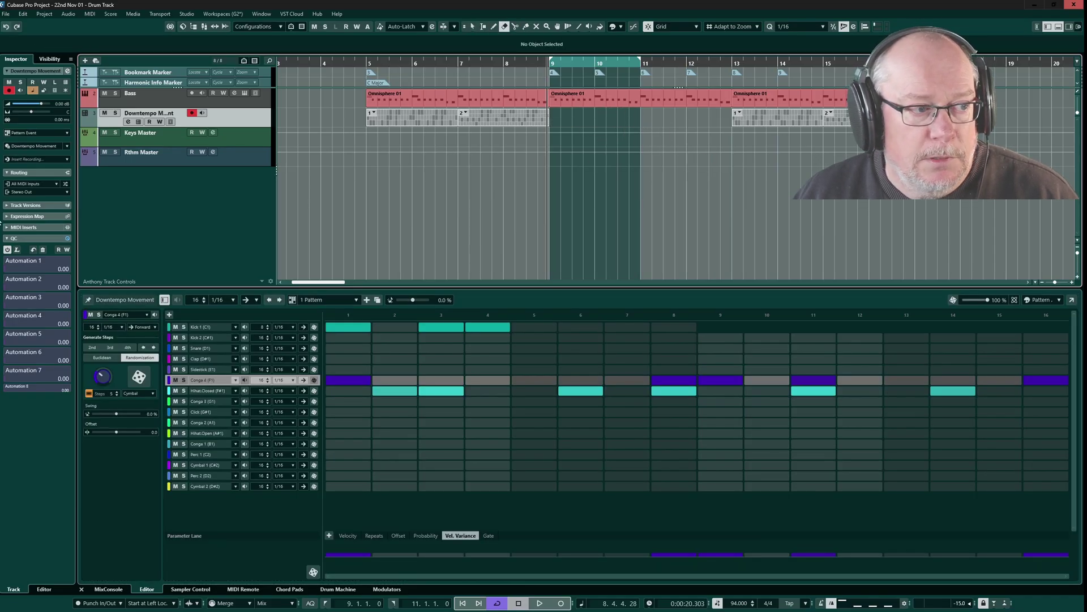
Step: Set the drum track's event type to MIDI Part and create an empty part between bars 9 and 11
{"action": "left_click", "coordinate": [63, 133]}
{"action": "left_click", "coordinate": [34, 142]}
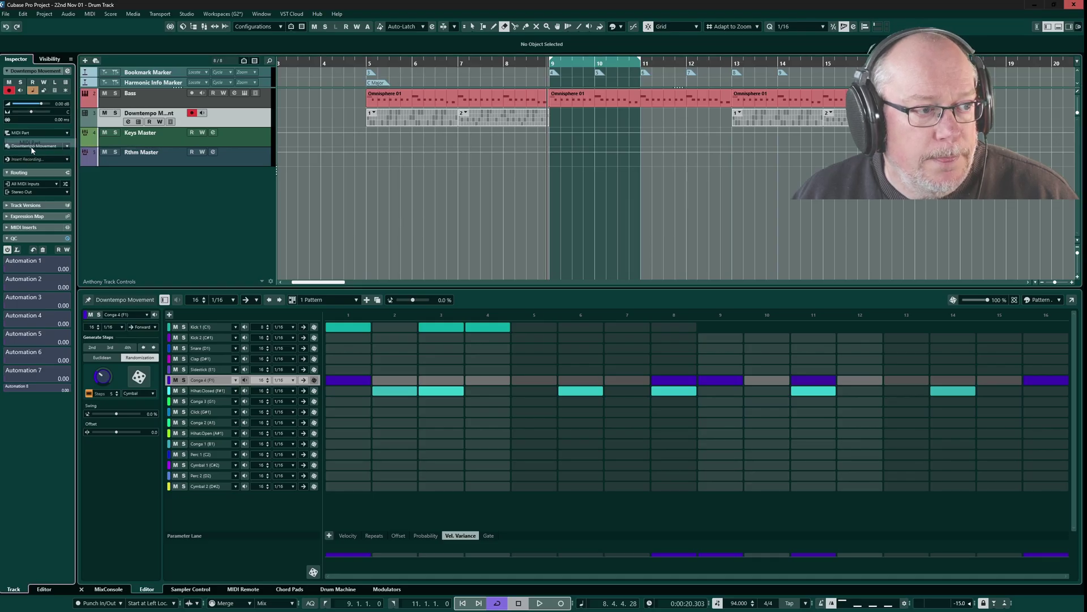
{"action": "double_click", "coordinate": [602, 116]}
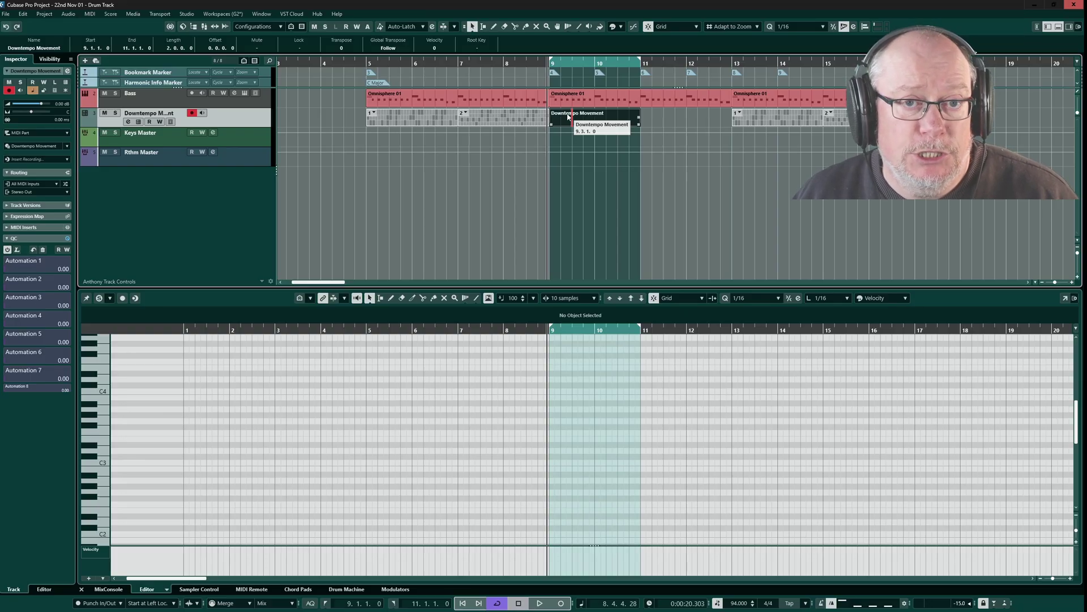
Step: Delete the empty drum part at bar 9 and convert the pattern event at bar 7 to a MIDI part
{"action": "key", "text": "Delete"}
{"action": "left_click", "coordinate": [515, 120]}
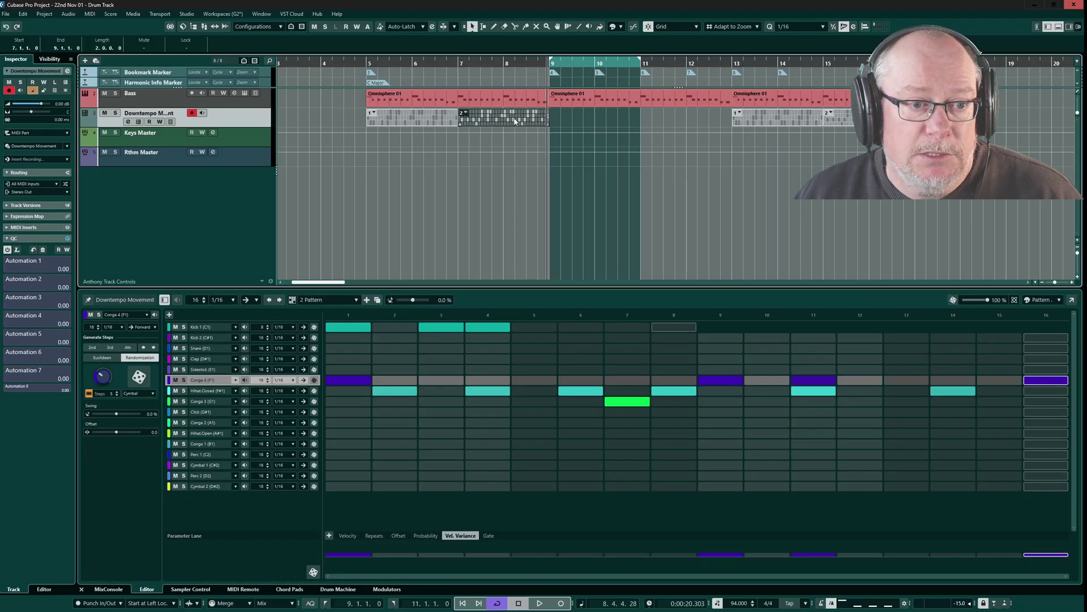
{"action": "left_click", "coordinate": [466, 113]}
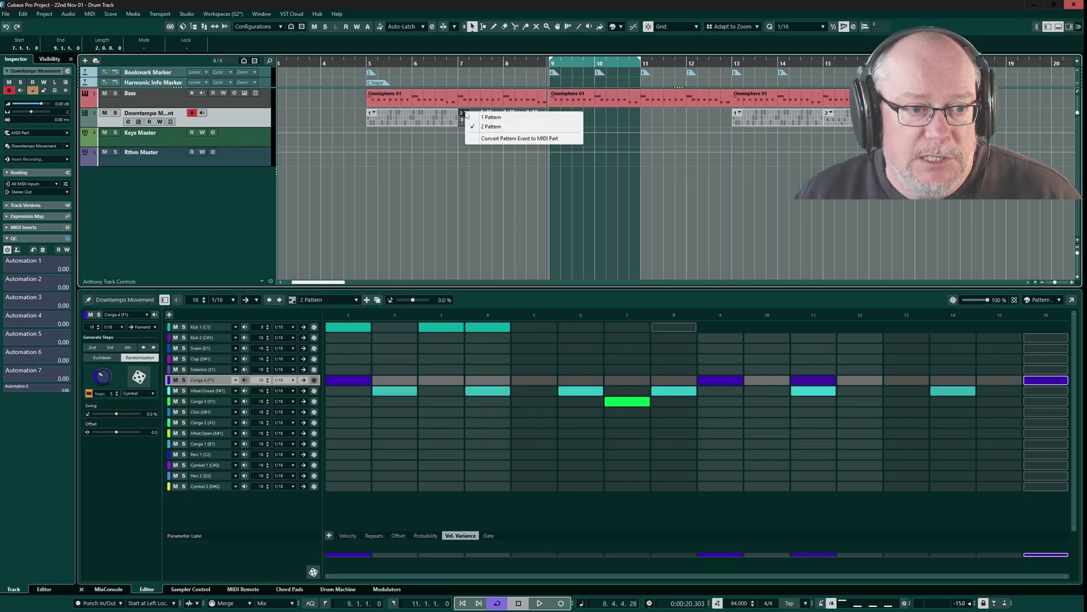
{"action": "left_click", "coordinate": [491, 138]}
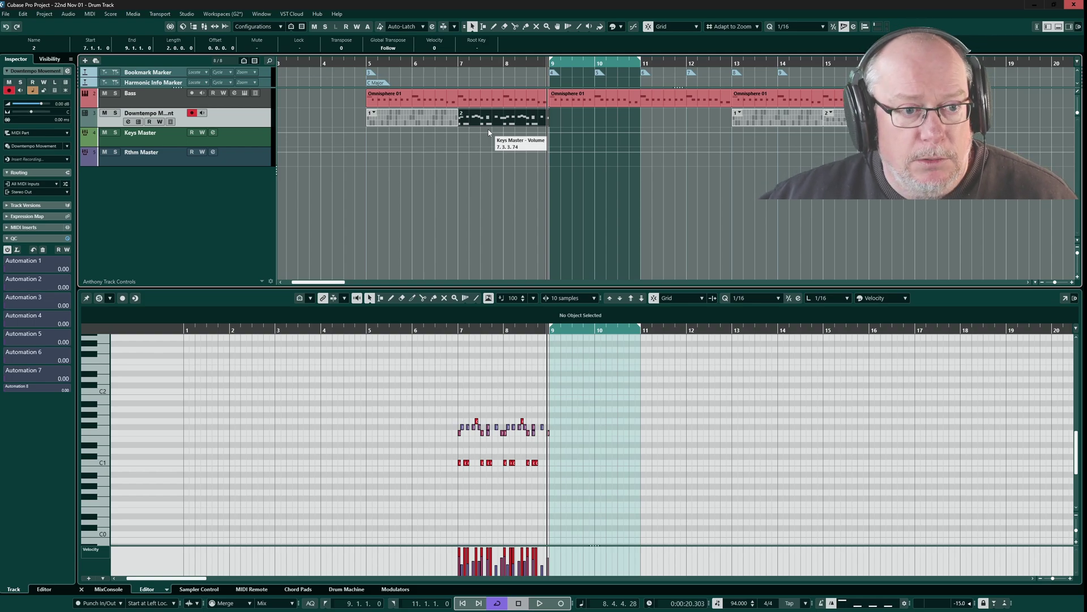
{"action": "left_click", "coordinate": [490, 132]}
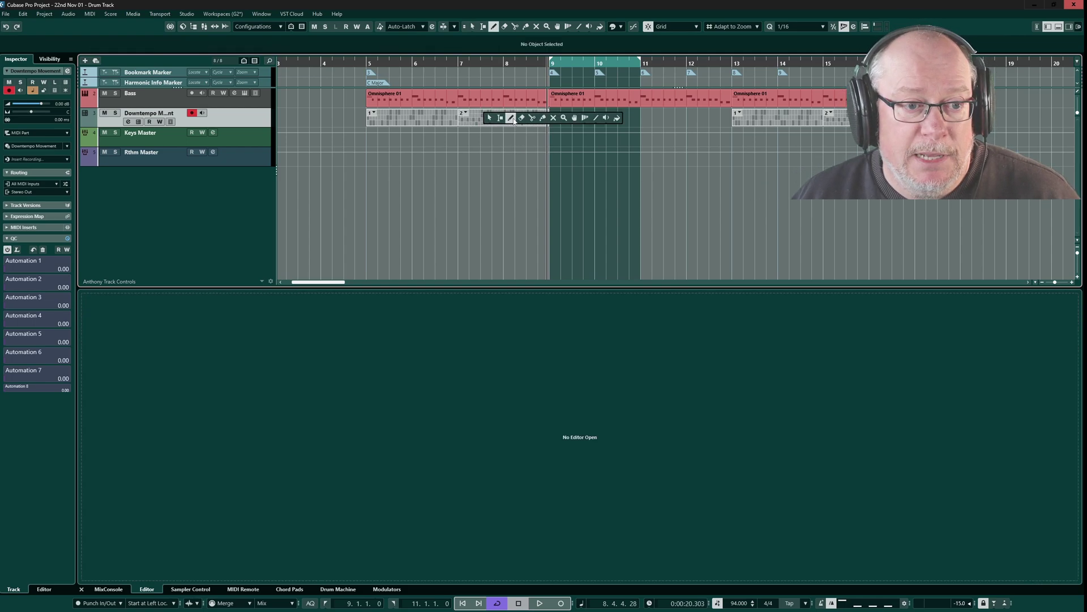
{"action": "left_click", "coordinate": [513, 120]}
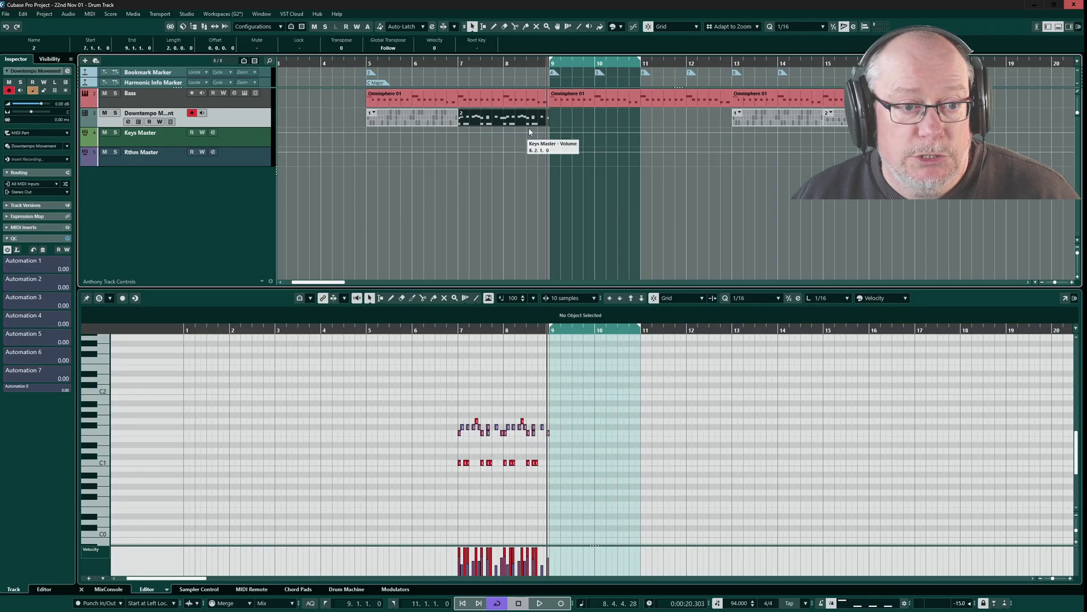
Step: Create an empty MIDI part on the drum track between bars 9 and 11 and draw three short notes in it
{"action": "double_click", "coordinate": [570, 111]}
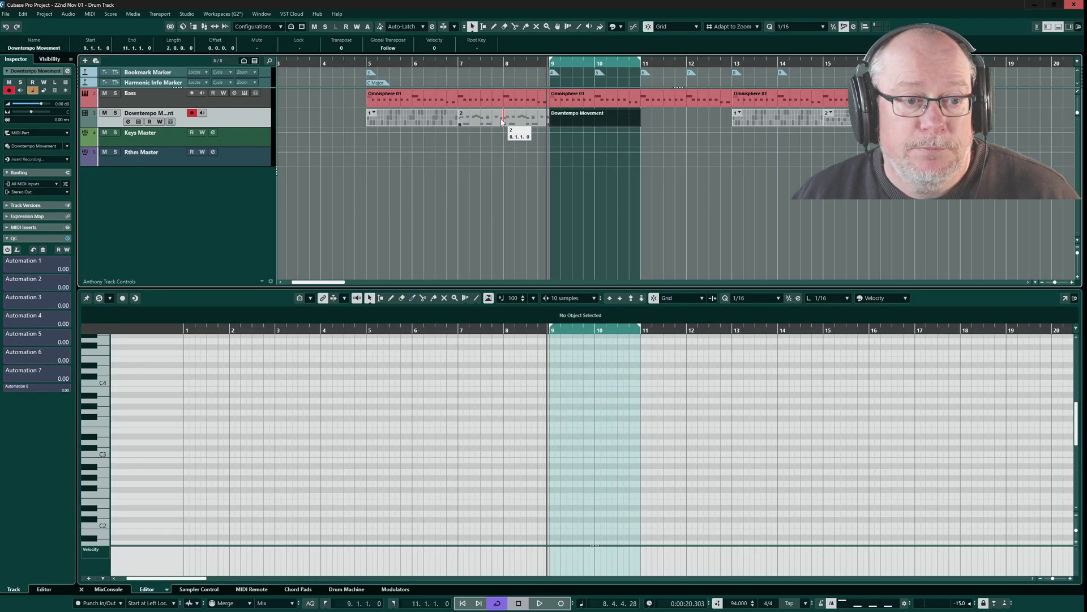
{"action": "right_click", "coordinate": [559, 447]}
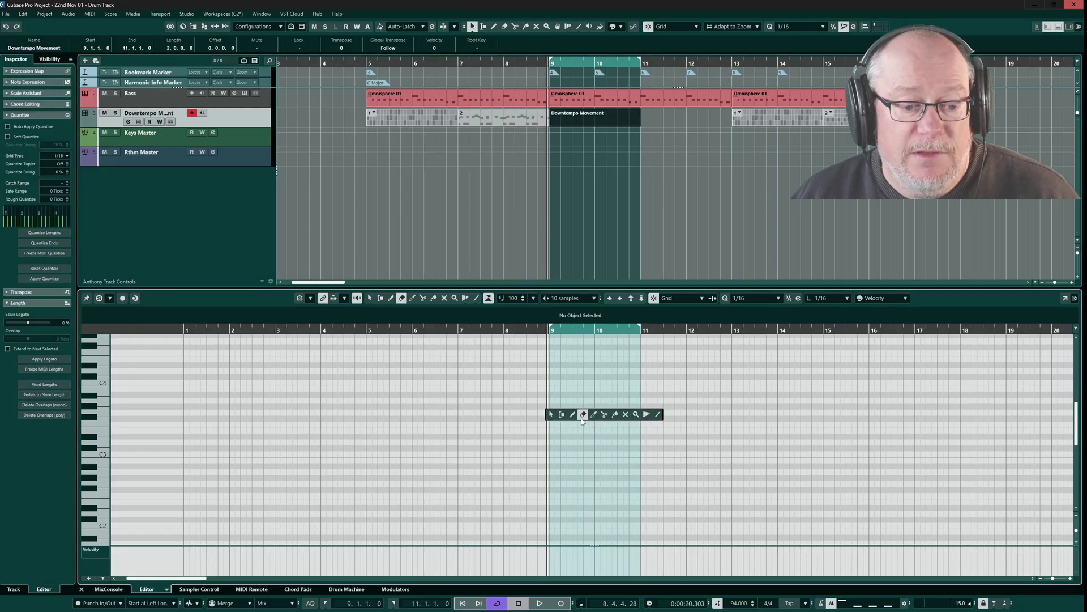
{"action": "left_click", "coordinate": [573, 414]}
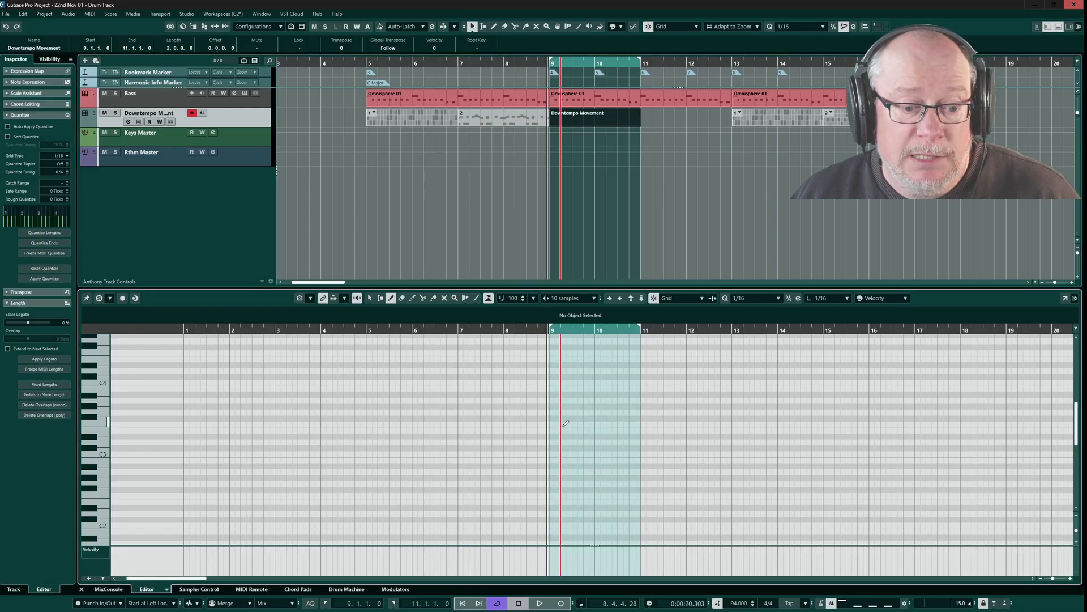
{"action": "left_click", "coordinate": [563, 424]}
{"action": "left_click", "coordinate": [596, 389]}
{"action": "left_click", "coordinate": [622, 436]}
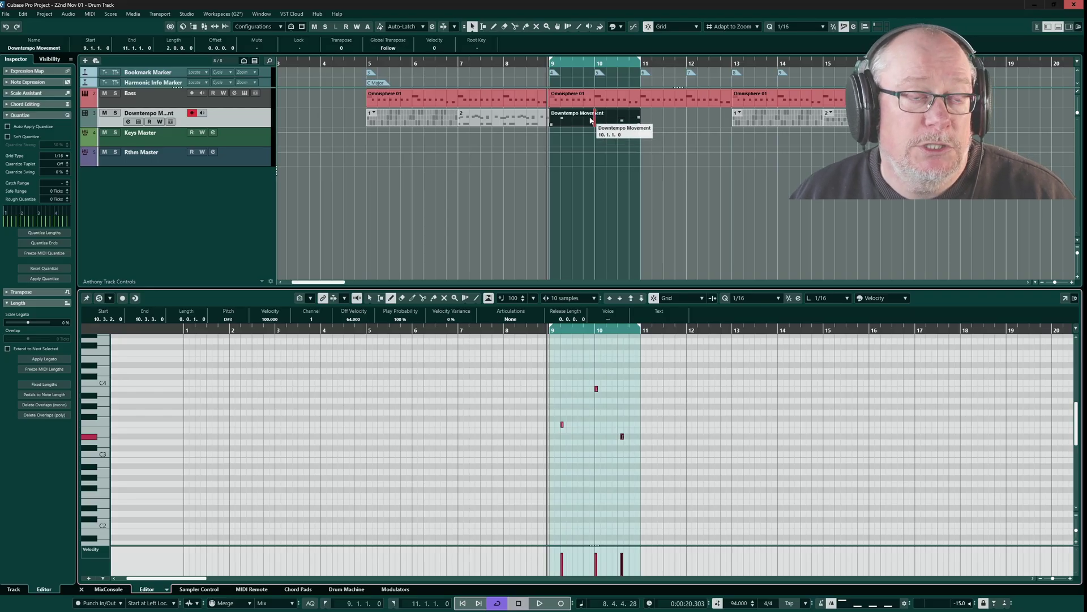
Step: Erase the bass part that starts at bar 9
{"action": "left_click", "coordinate": [590, 120]}
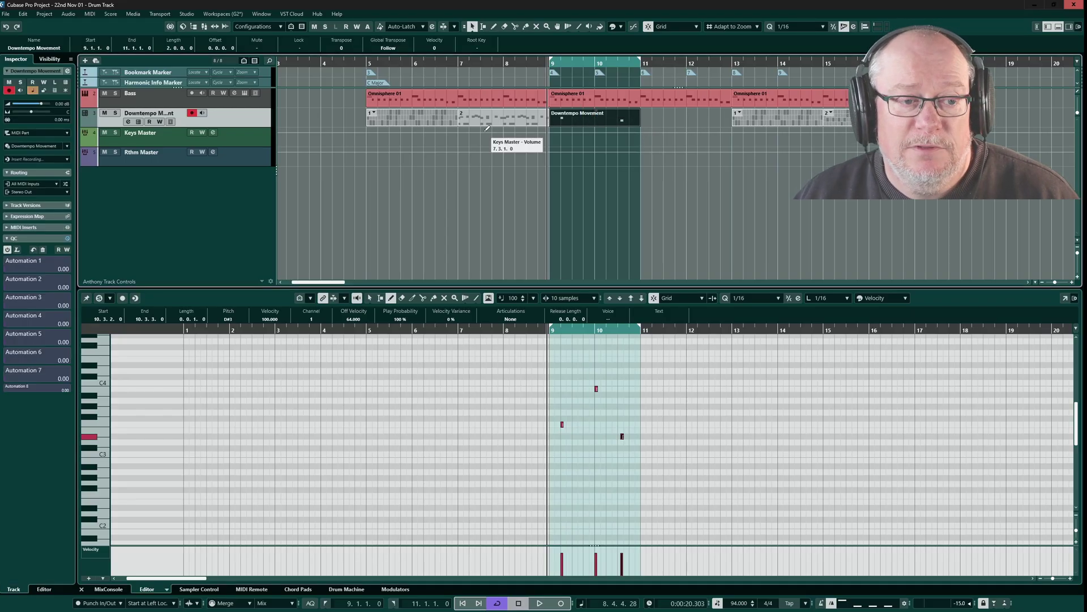
{"action": "left_click", "coordinate": [213, 104]}
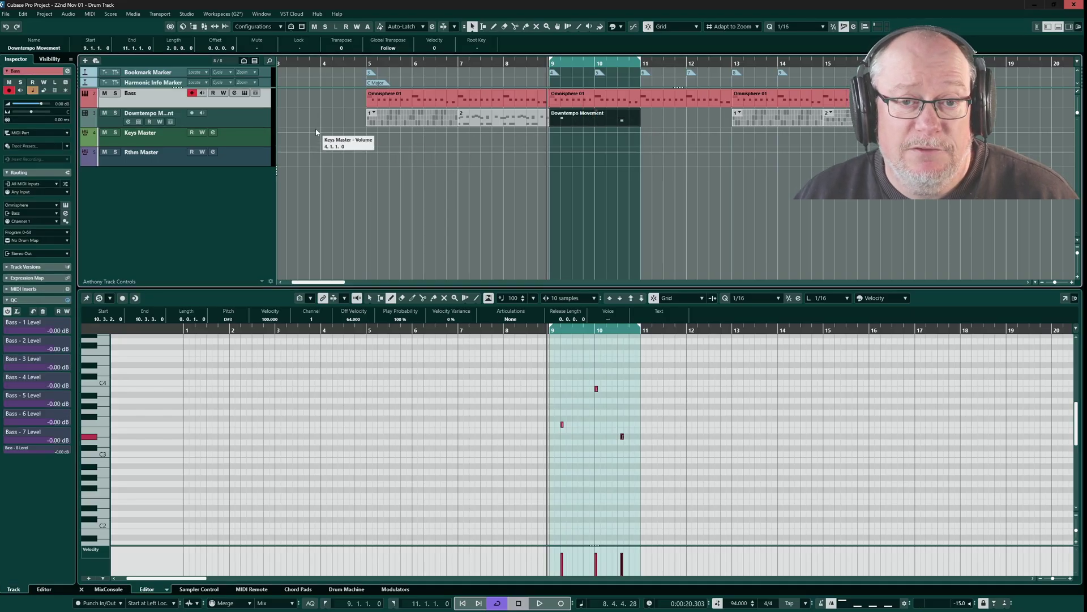
{"action": "left_click", "coordinate": [601, 102]}
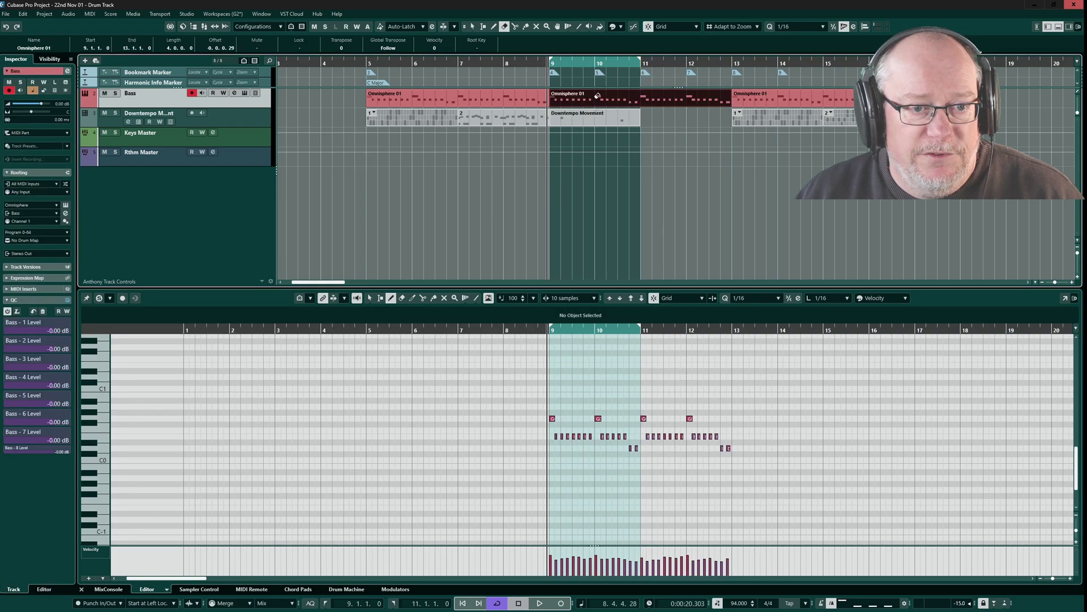
{"action": "key", "text": "5"}
{"action": "left_click", "coordinate": [597, 96]}
Step: Set the Bass track's event type to Pattern Event and create an event between bars 9 and 11
{"action": "left_click", "coordinate": [58, 133]}
{"action": "left_click", "coordinate": [46, 153]}
{"action": "key", "text": "1"}
{"action": "double_click", "coordinate": [585, 93]}
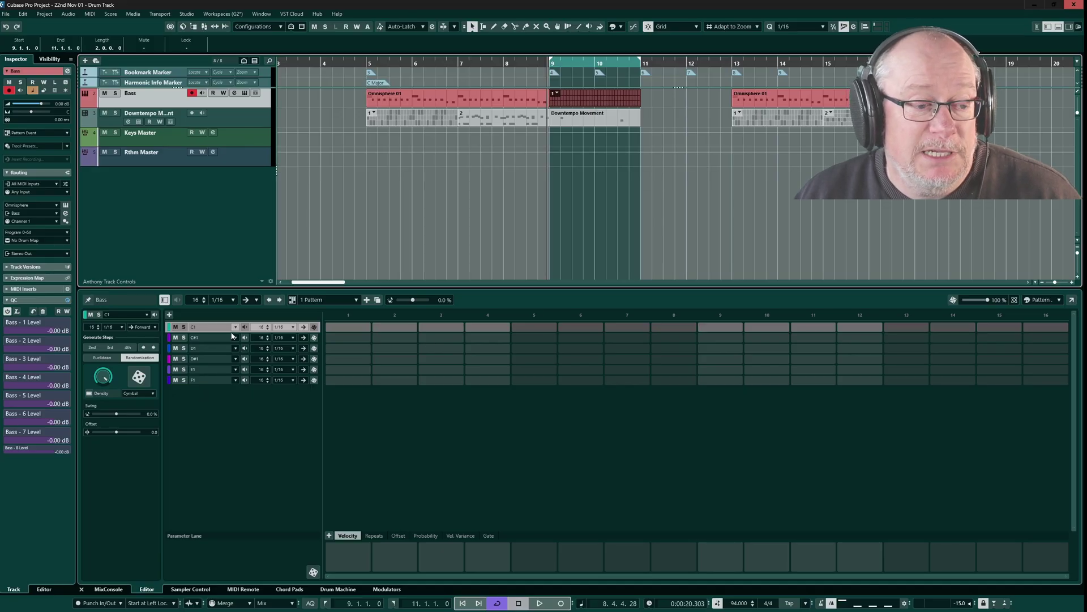
Step: Program the bass pattern with E1 on steps 1, 2, 5 and 6 and D1 on step 4, and play it
{"action": "left_click", "coordinate": [509, 99]}
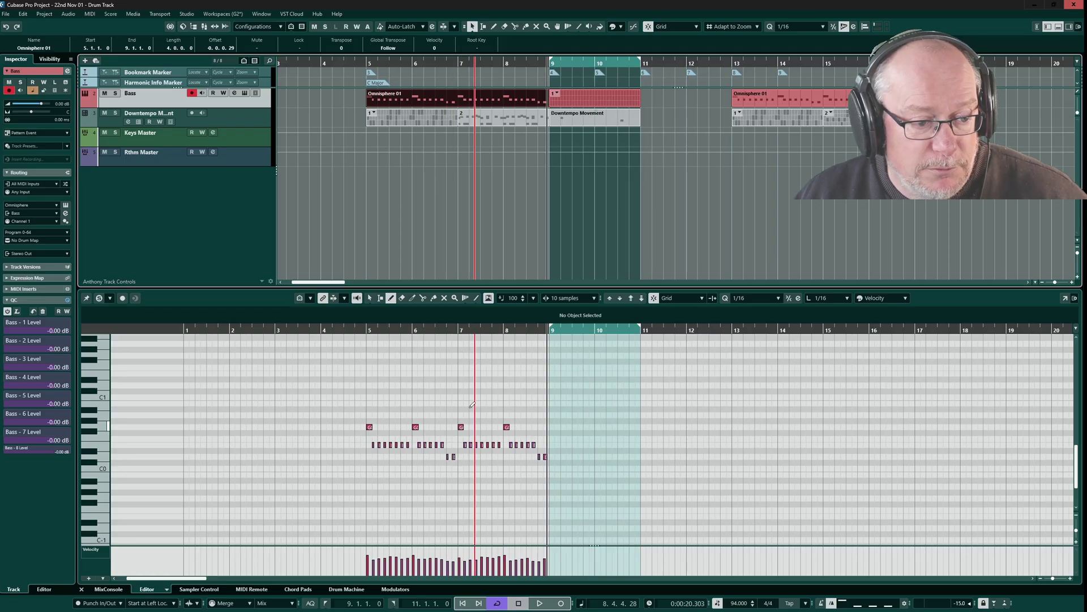
{"action": "left_click", "coordinate": [593, 94]}
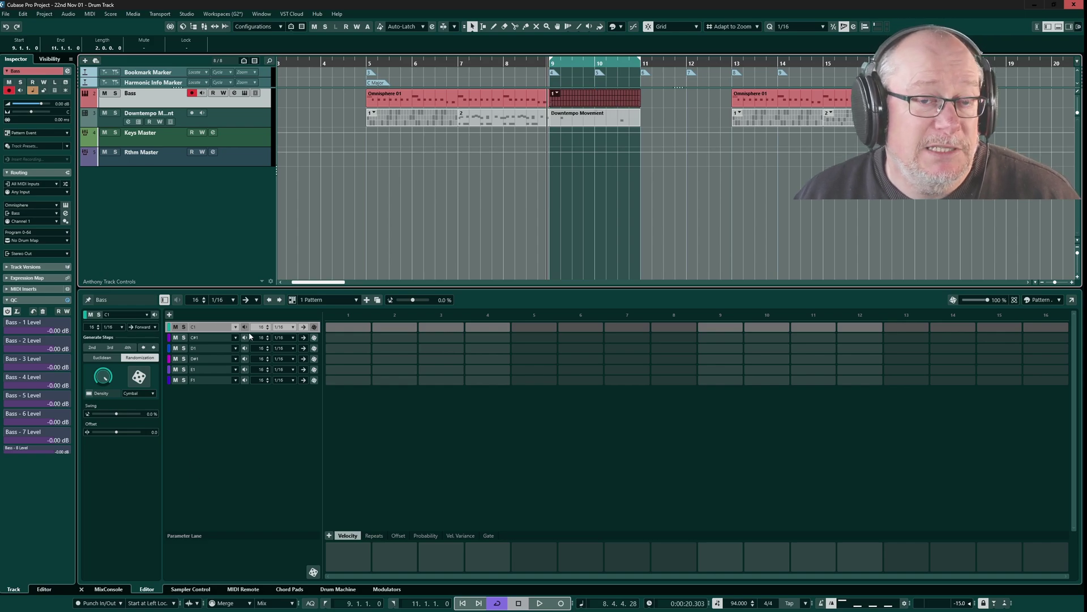
{"action": "left_click", "coordinate": [353, 369]}
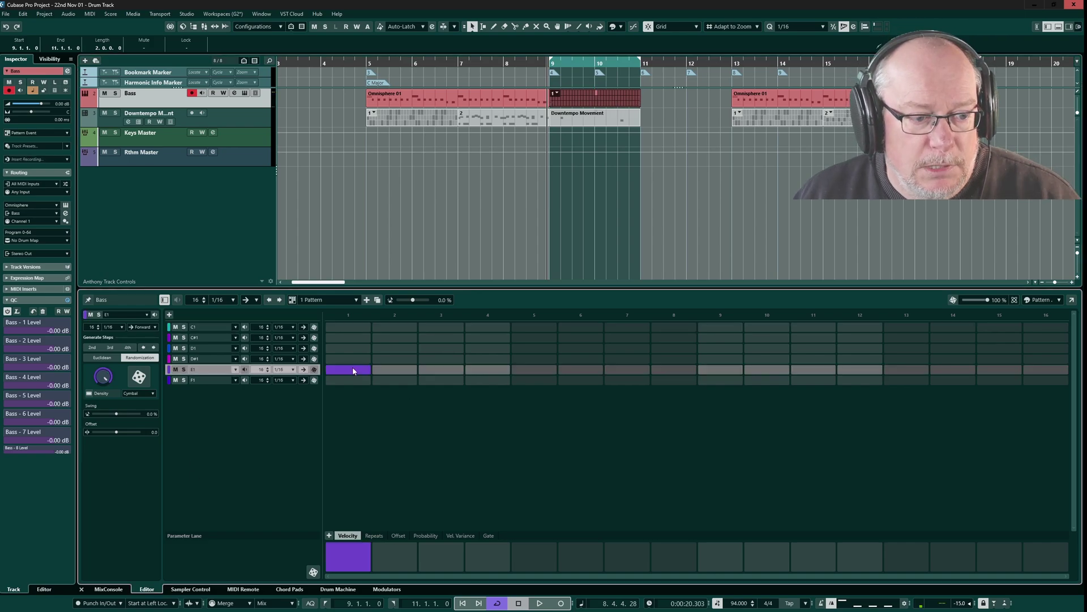
{"action": "left_click", "coordinate": [391, 371]}
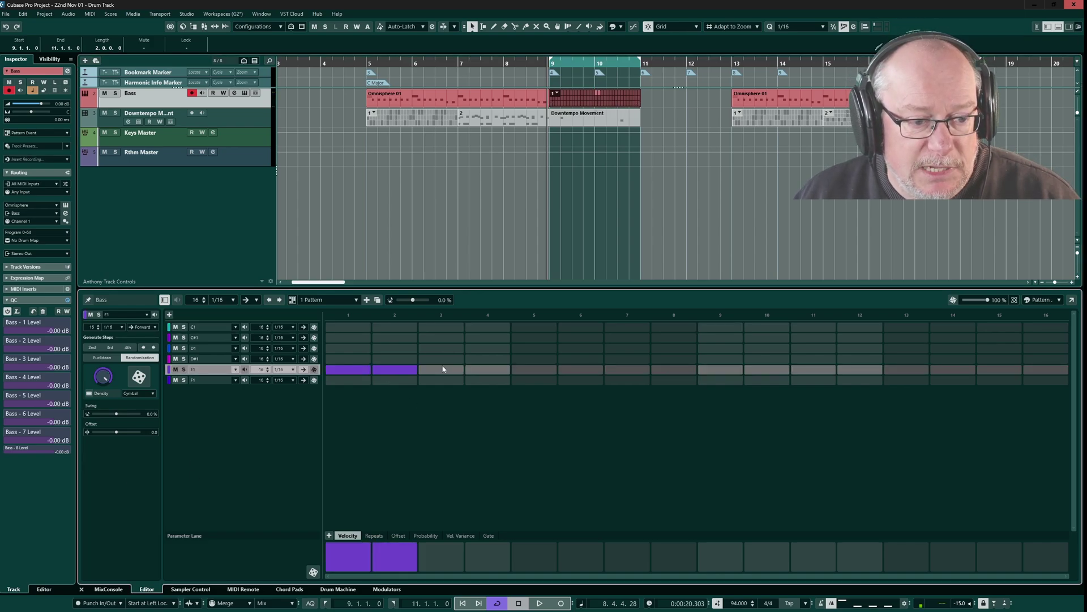
{"action": "left_click", "coordinate": [487, 348]}
{"action": "left_click_drag", "start_coordinate": [539, 369], "coordinate": [580, 369]}
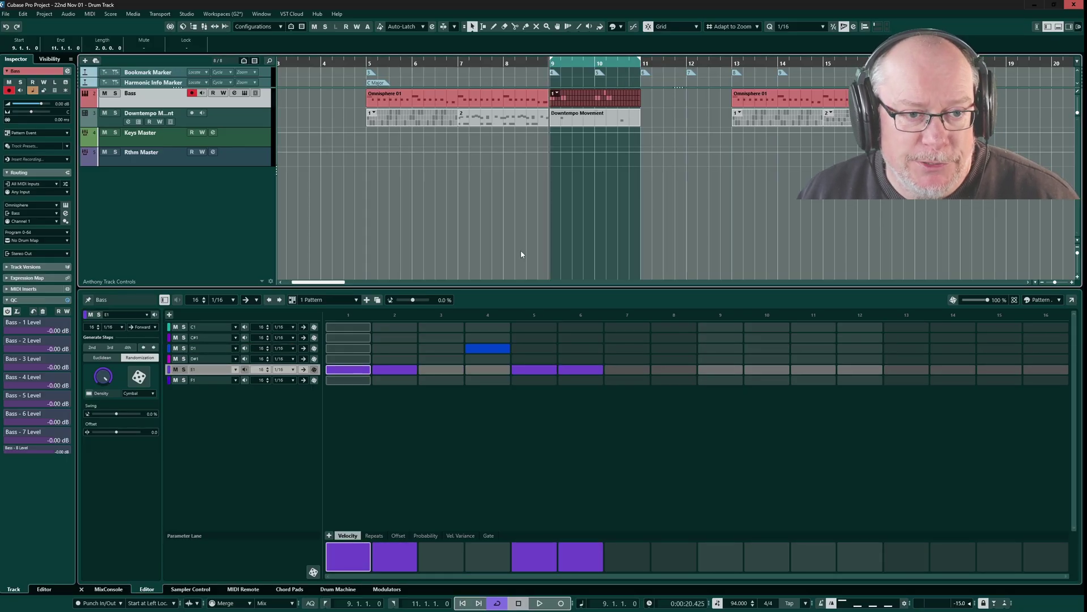
{"action": "key", "text": "space"}
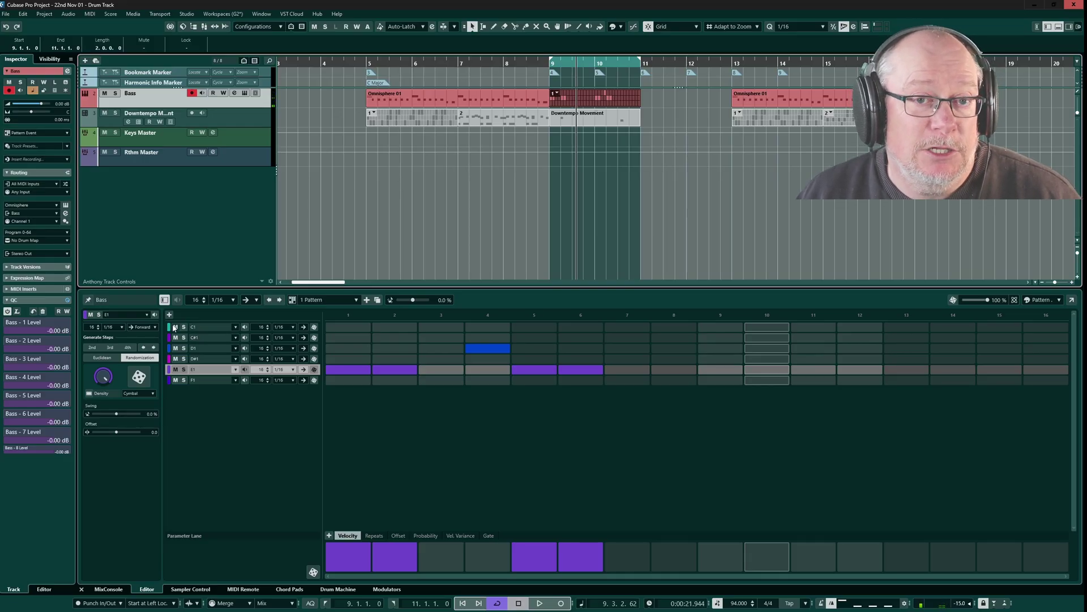
Step: Check the notes of the bass part at bar 5, and reassign the bar 9 pattern's E1 lane to E0 and D1 lane to D0
{"action": "left_click", "coordinate": [456, 99]}
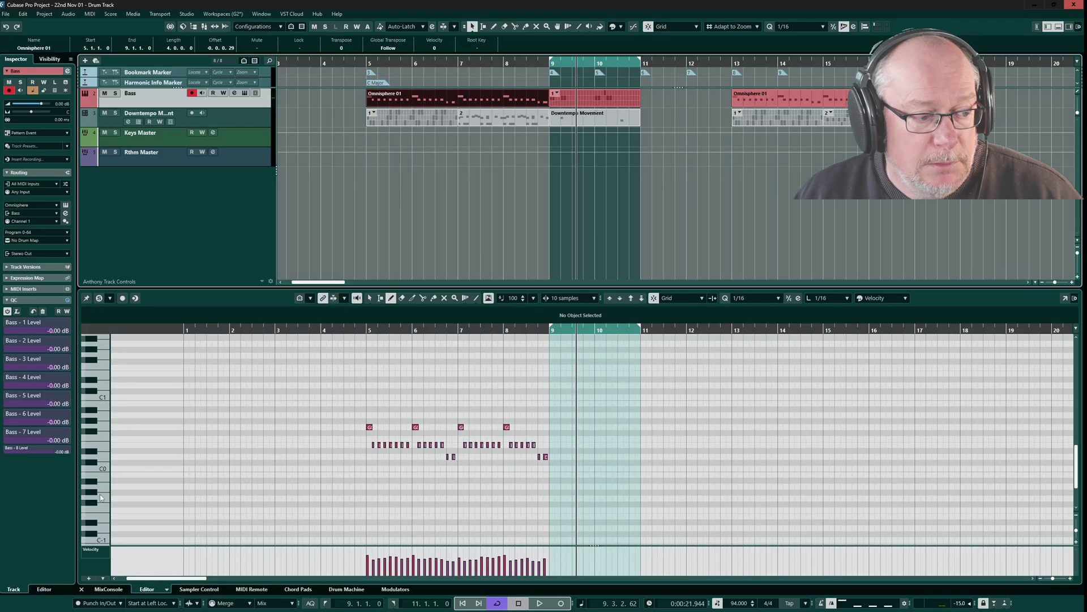
{"action": "left_click", "coordinate": [592, 100]}
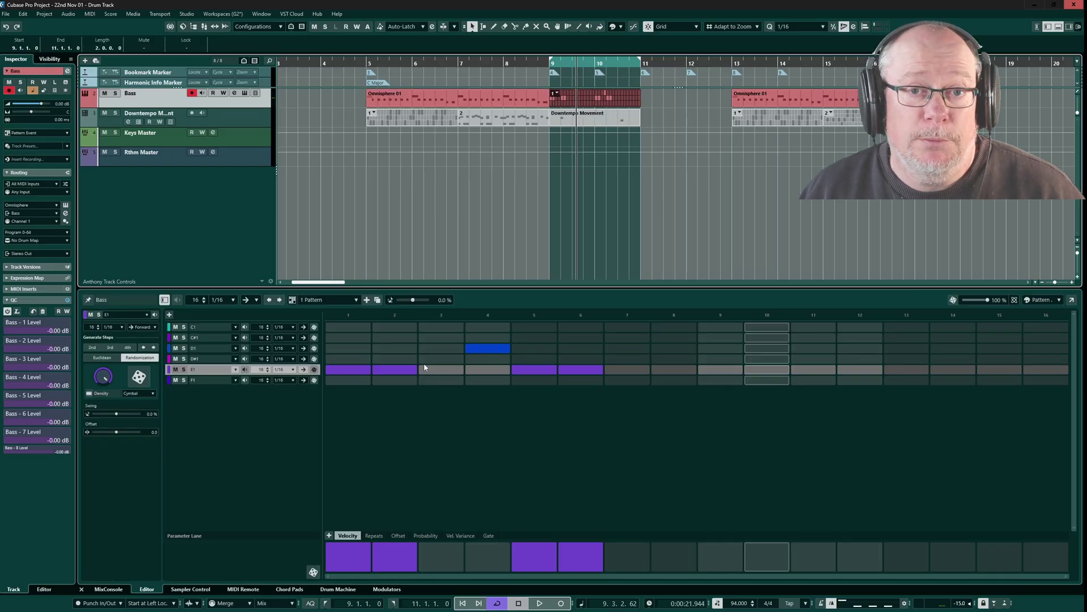
{"action": "left_click", "coordinate": [235, 370]}
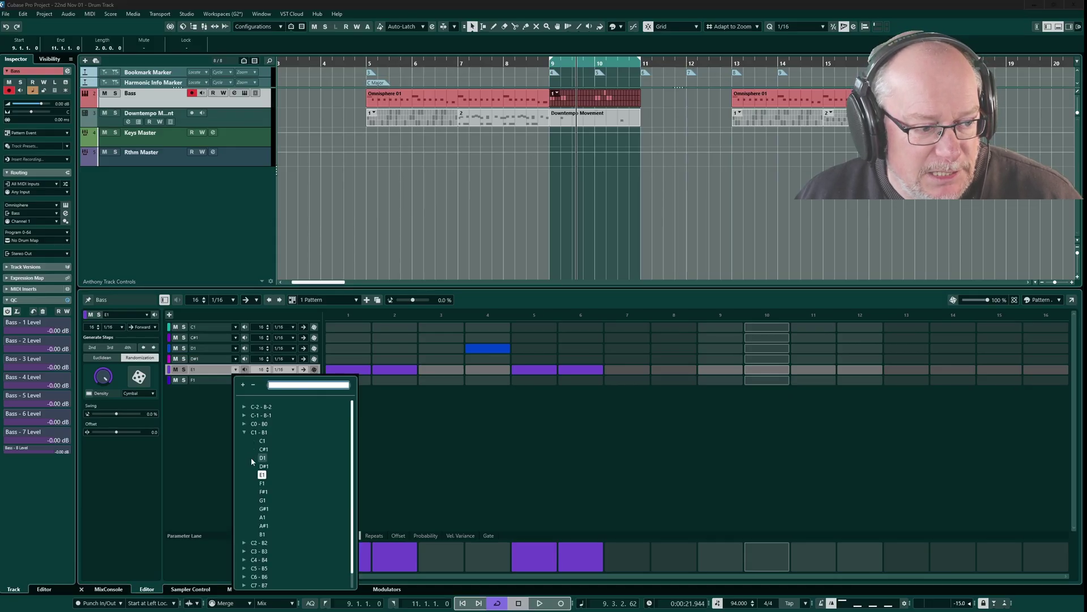
{"action": "left_click", "coordinate": [245, 423]}
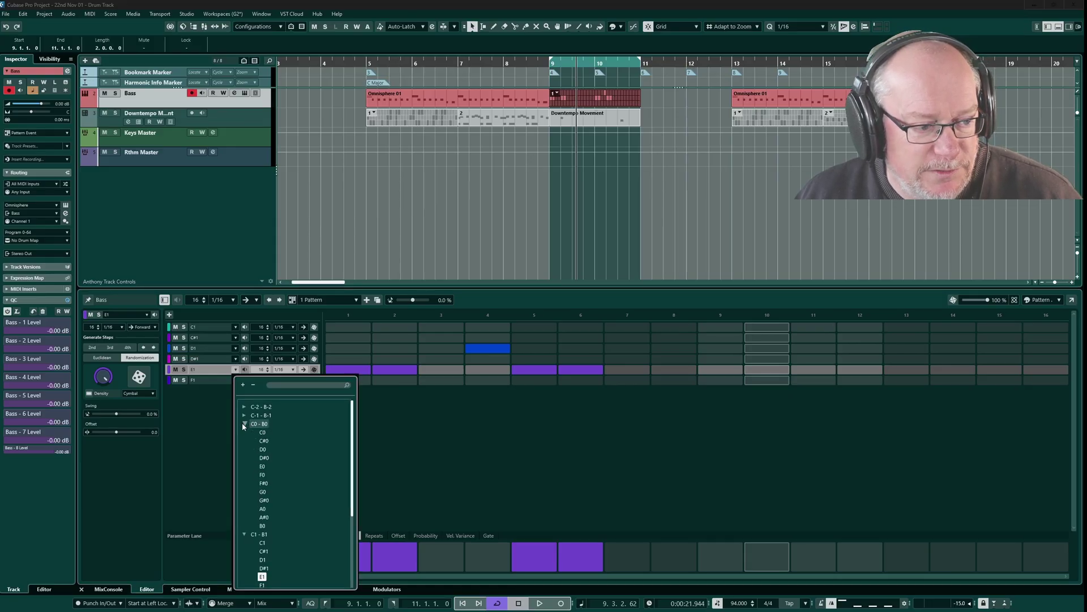
{"action": "left_click", "coordinate": [264, 466]}
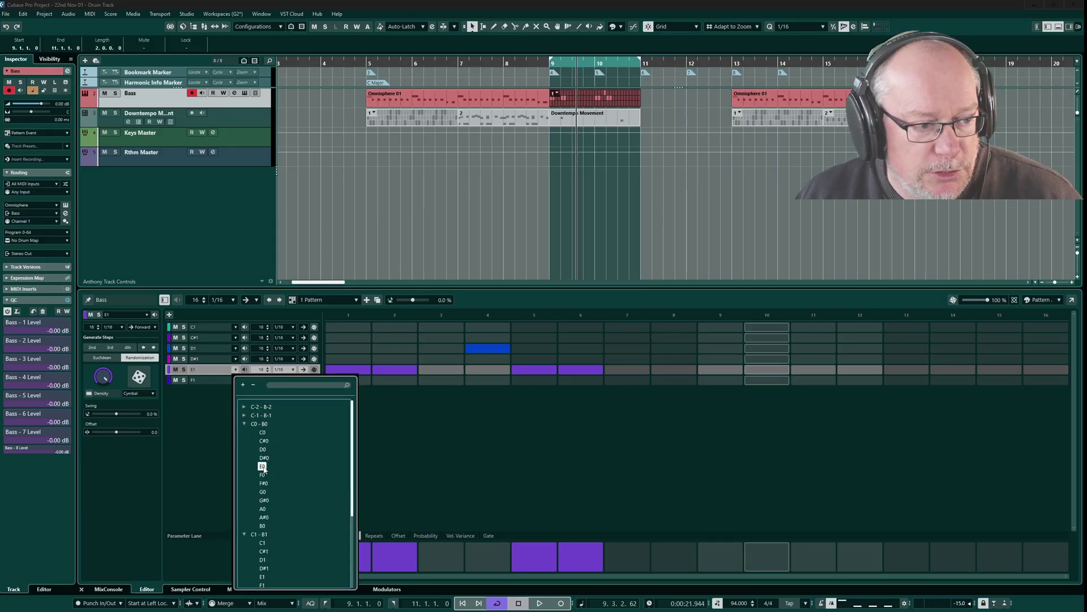
{"action": "left_click", "coordinate": [235, 349]}
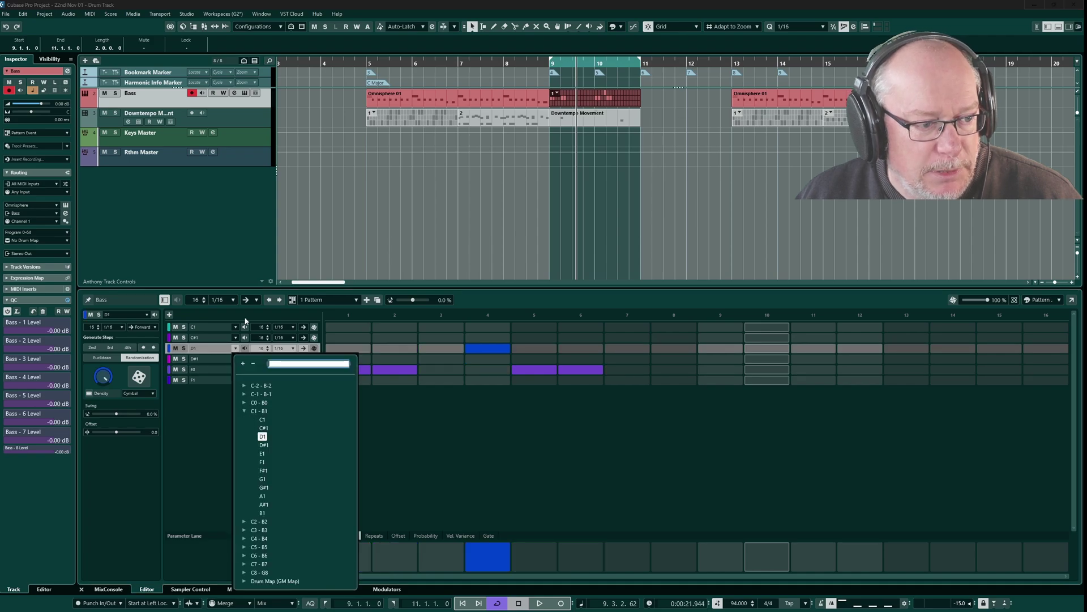
{"action": "left_click", "coordinate": [244, 402]}
{"action": "left_click", "coordinate": [262, 428]}
Step: Lower the velocity of the E0 lane's active steps slightly and play the bass pattern from bar 9
{"action": "left_click", "coordinate": [348, 369]}
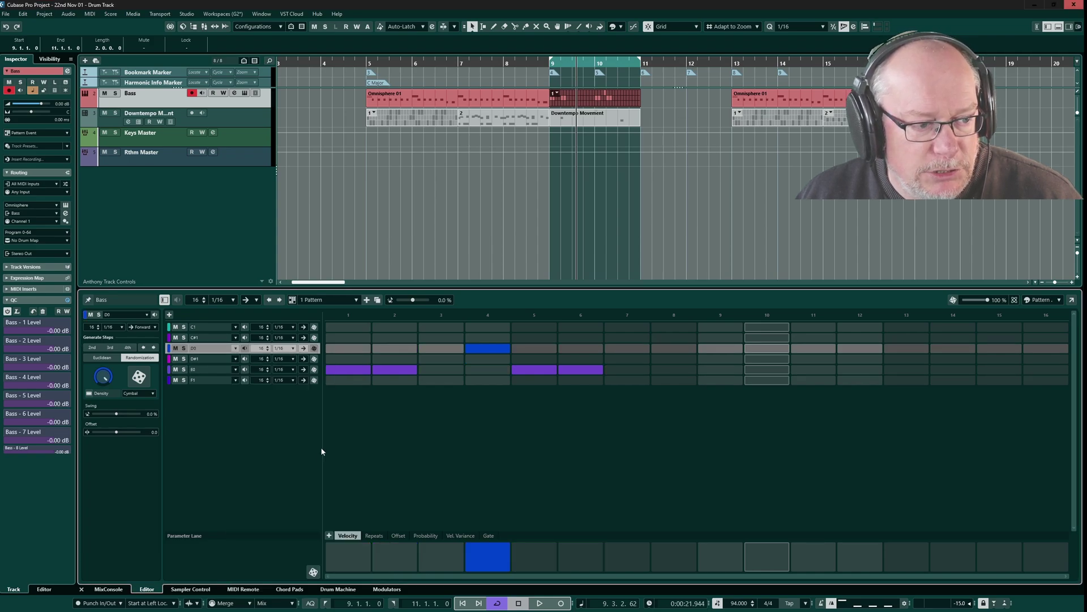
{"action": "left_click_drag", "start_coordinate": [358, 556], "coordinate": [342, 564]}
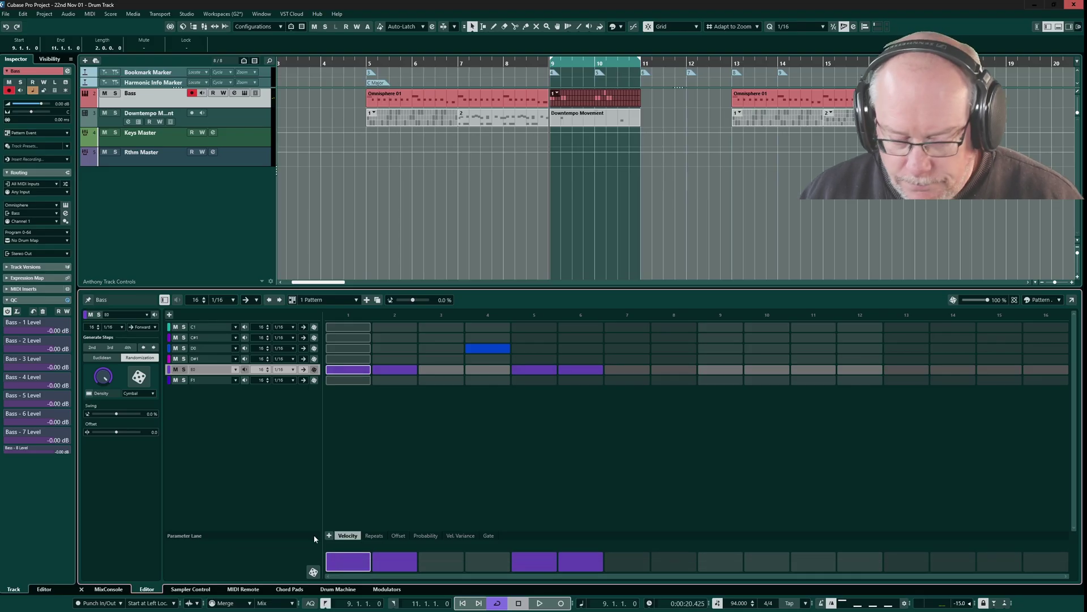
{"action": "key", "text": "space"}
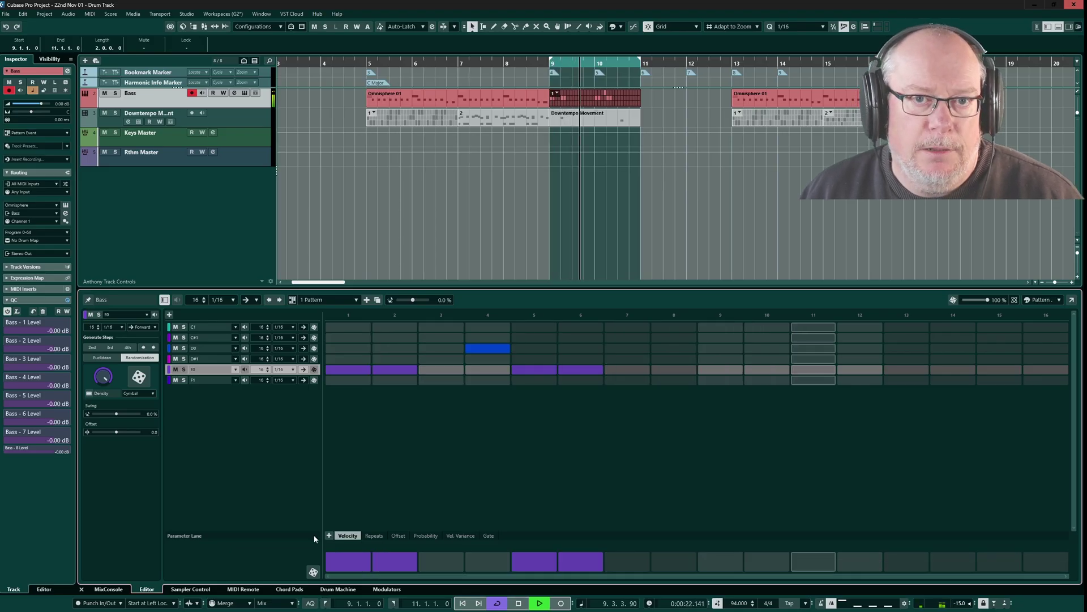
{"action": "key", "text": "space"}
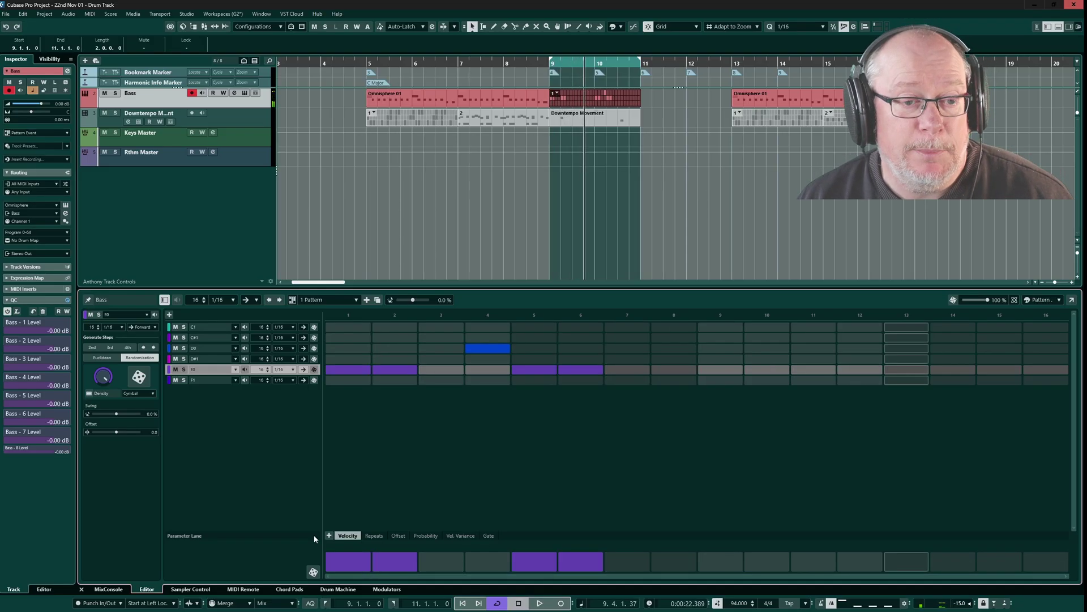